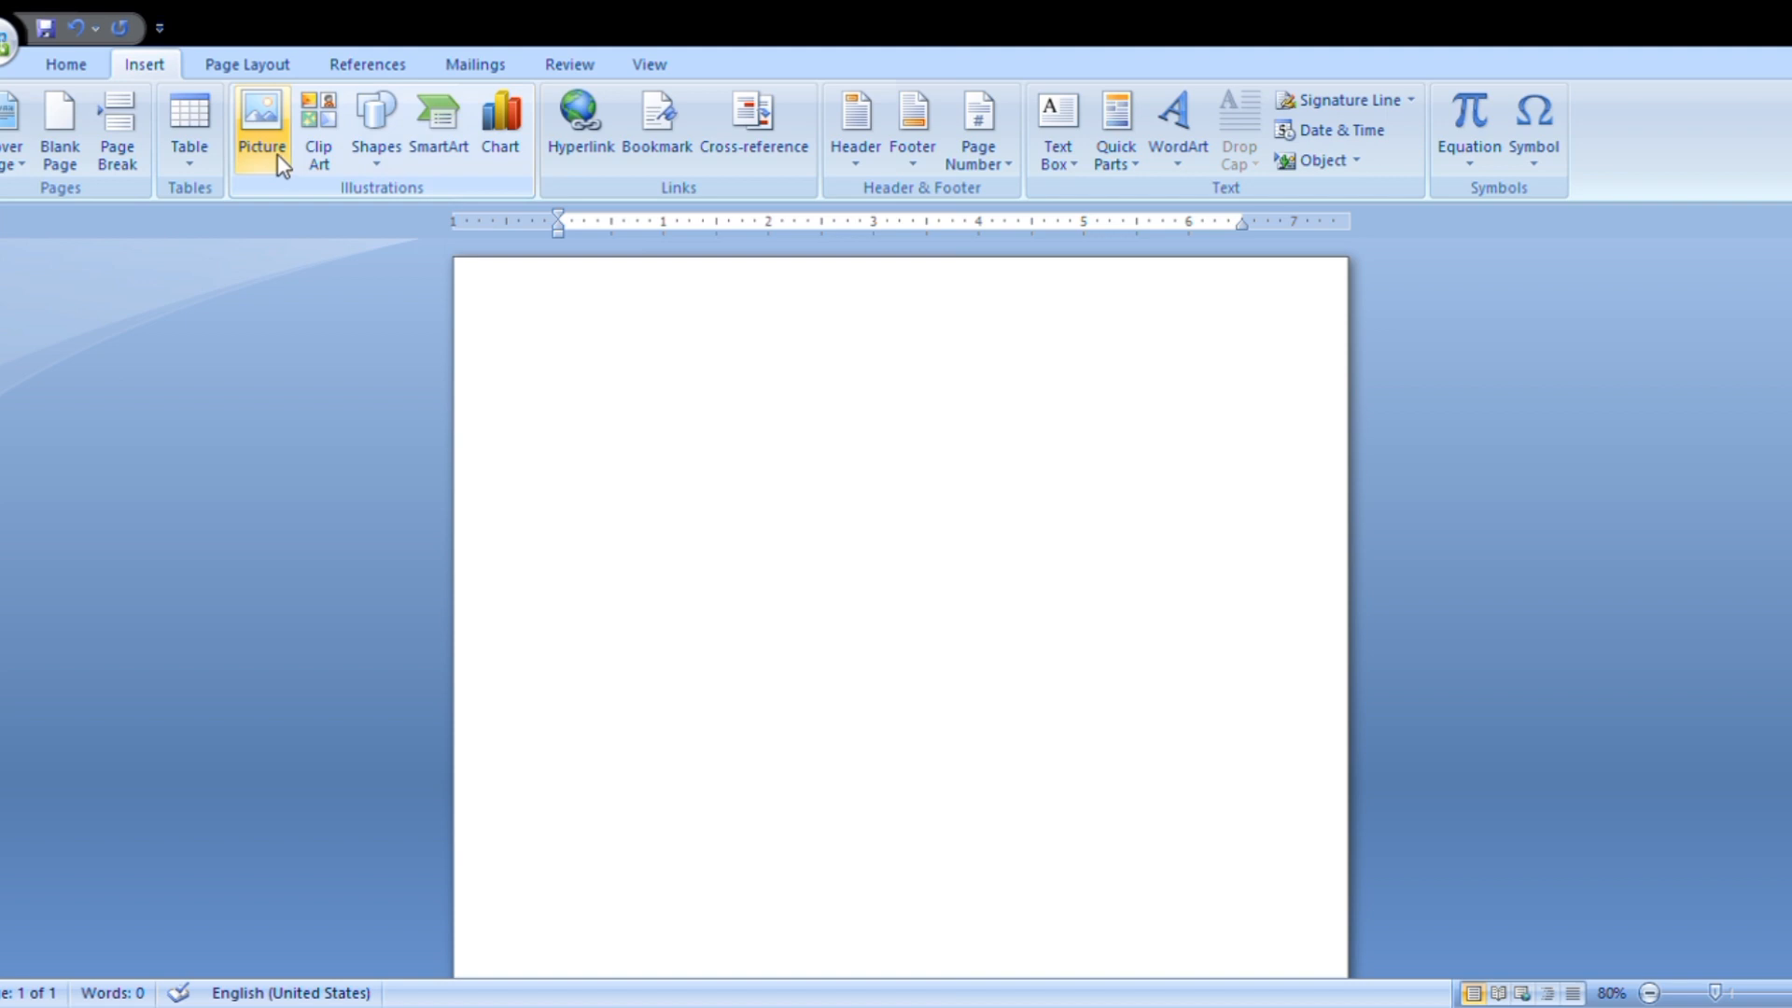
Search the clip art collection for "rabbit" and insert the rabbit drawing at the start of the blank page.
{"action": "left_click", "coordinate": [264, 130]}
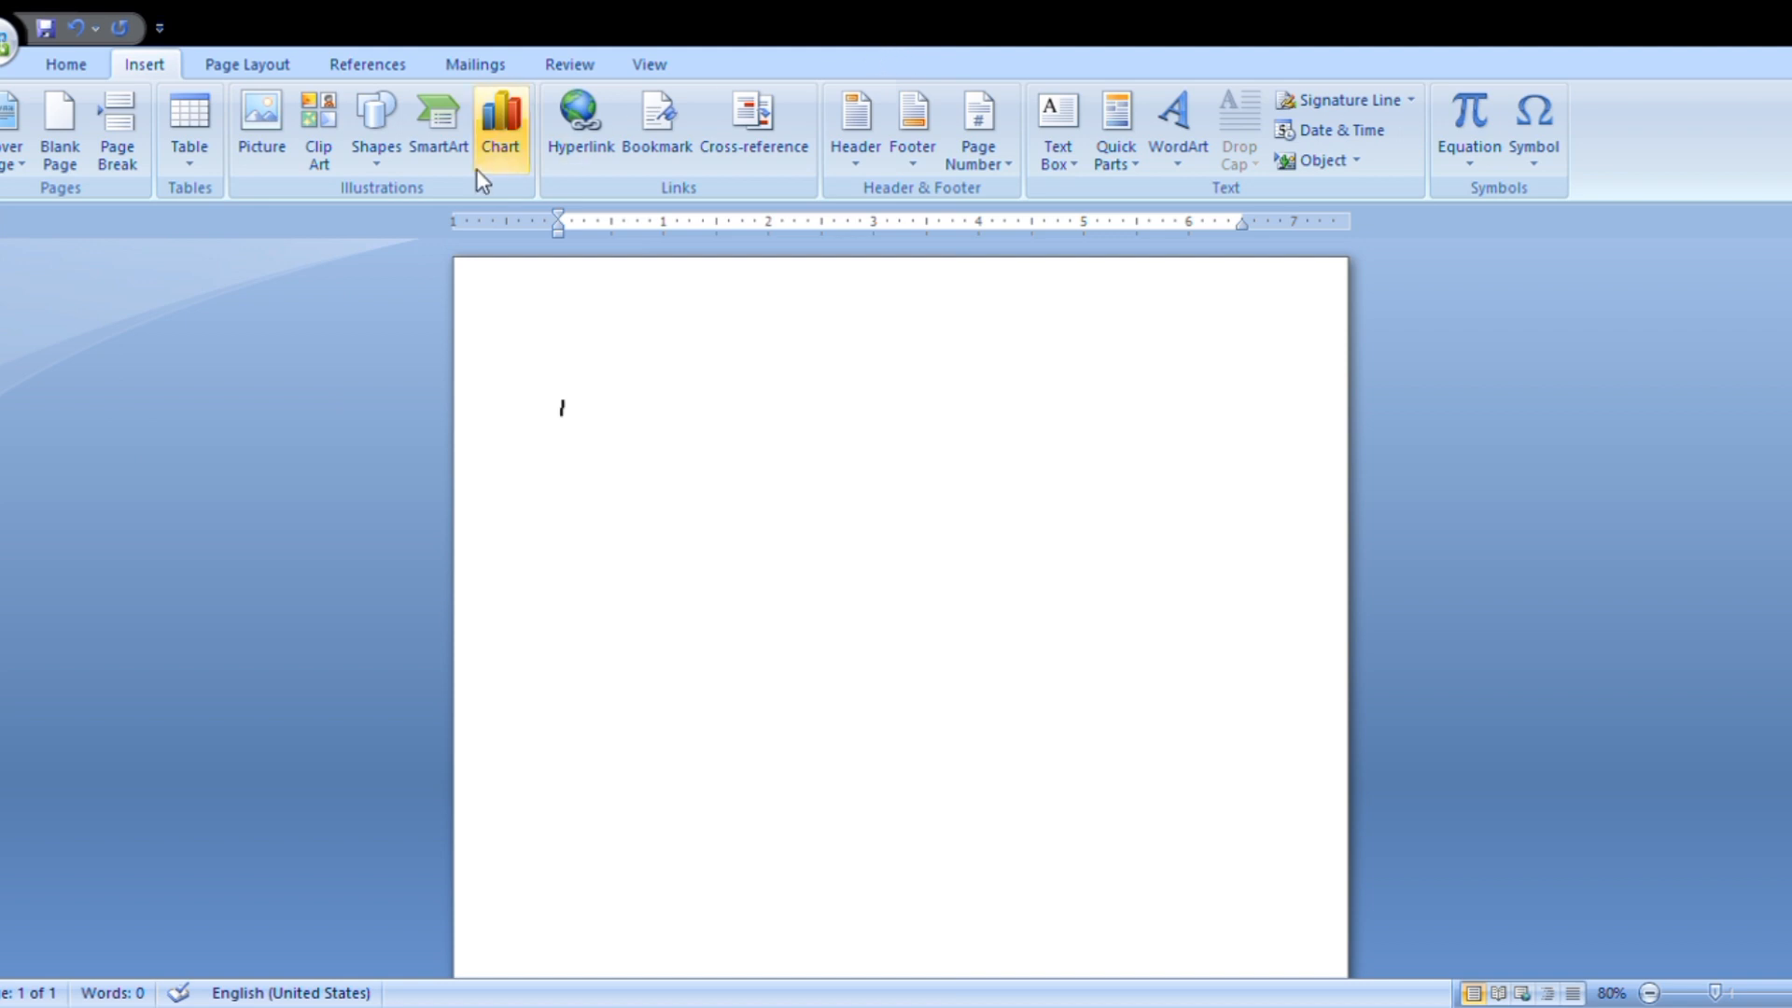
{"action": "left_click", "coordinate": [333, 155]}
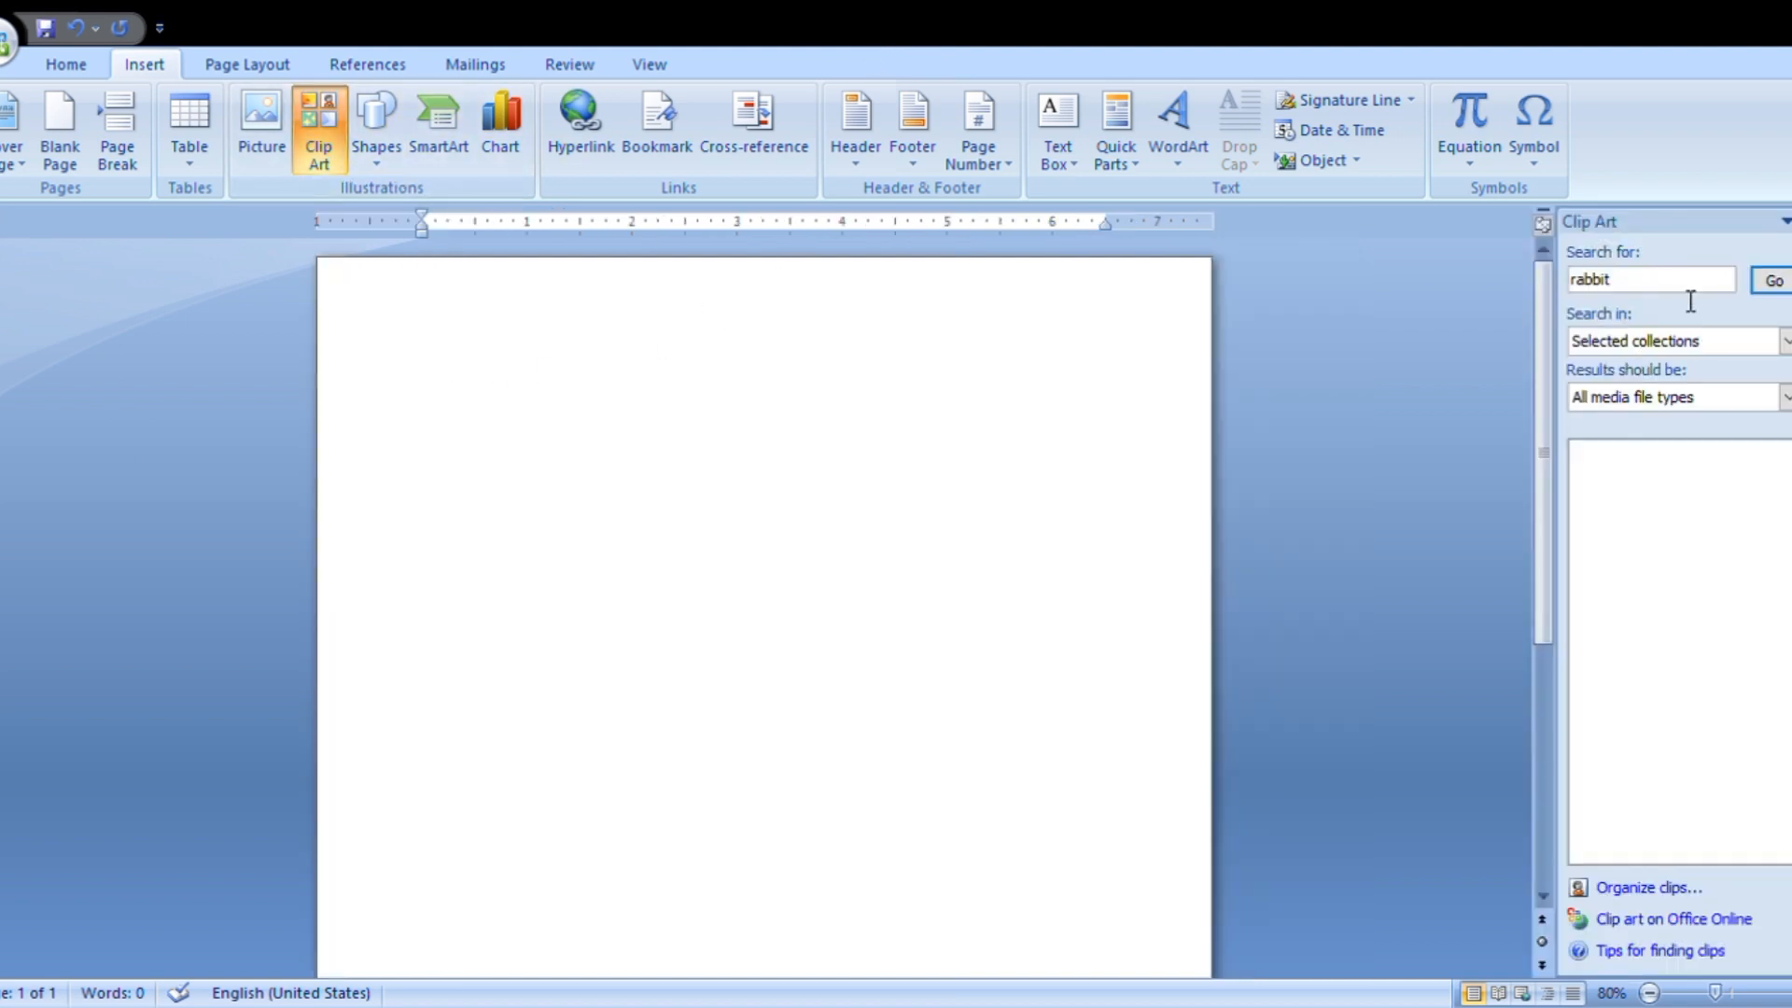
{"action": "left_click", "coordinate": [1774, 280]}
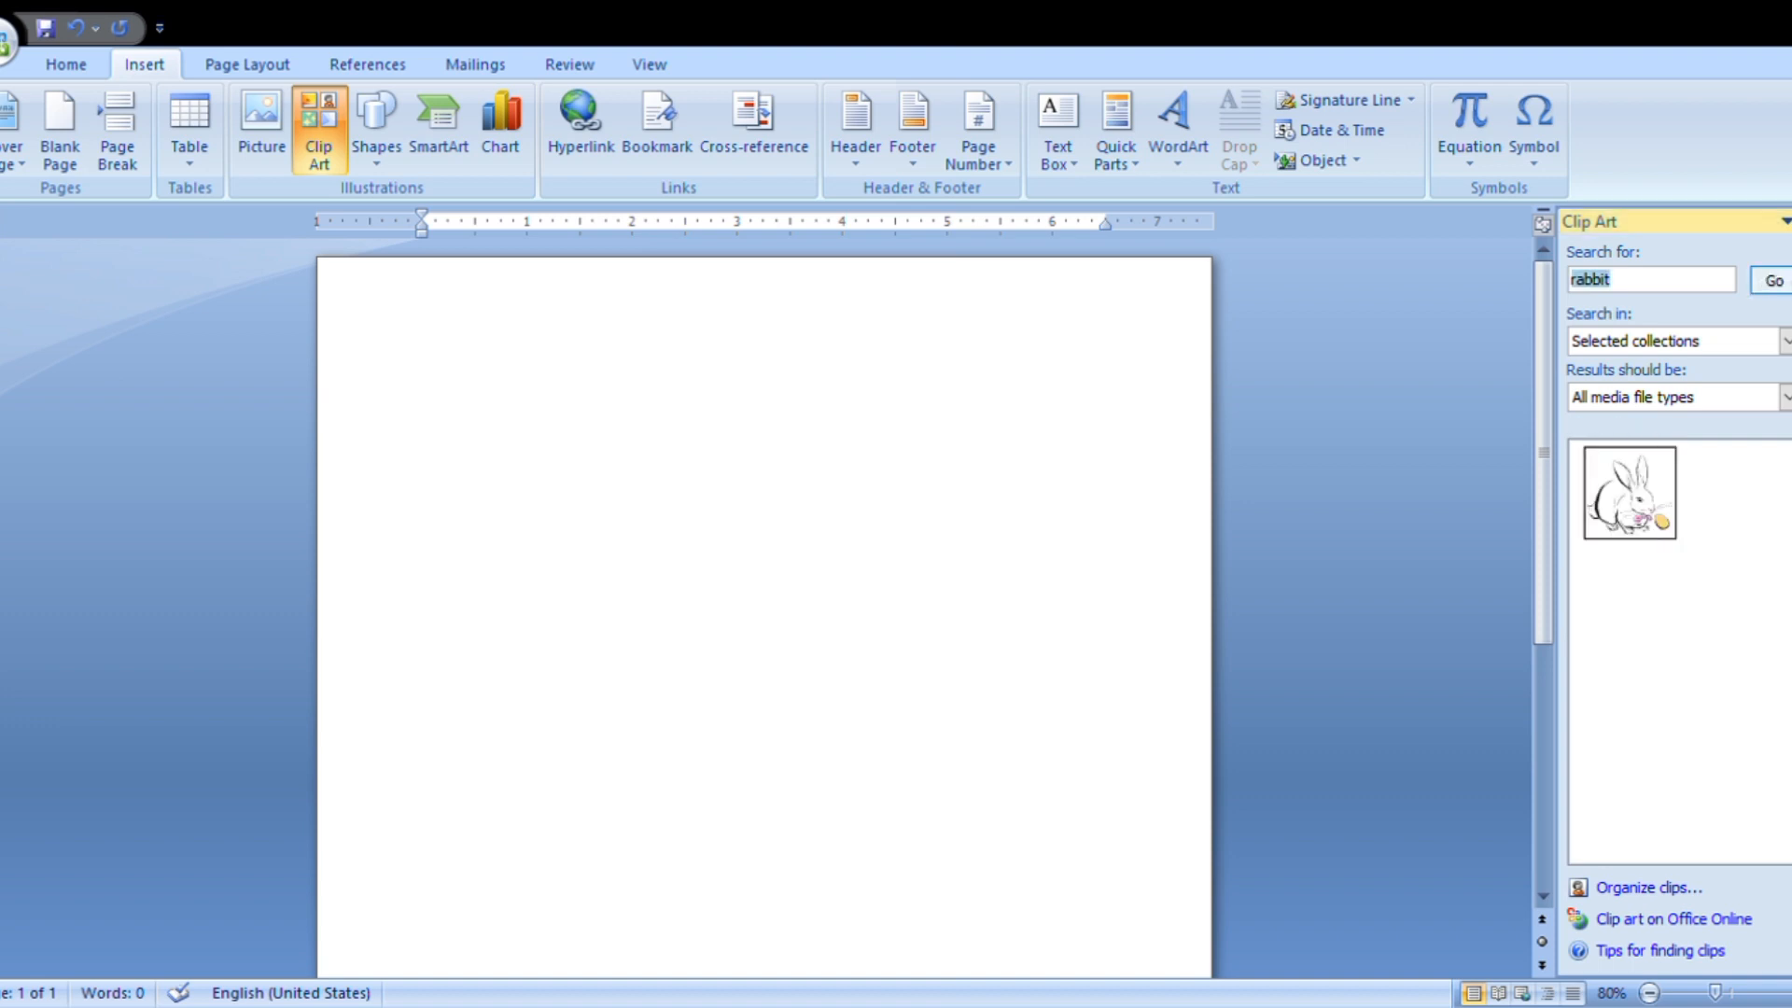
{"action": "left_click", "coordinate": [1636, 494]}
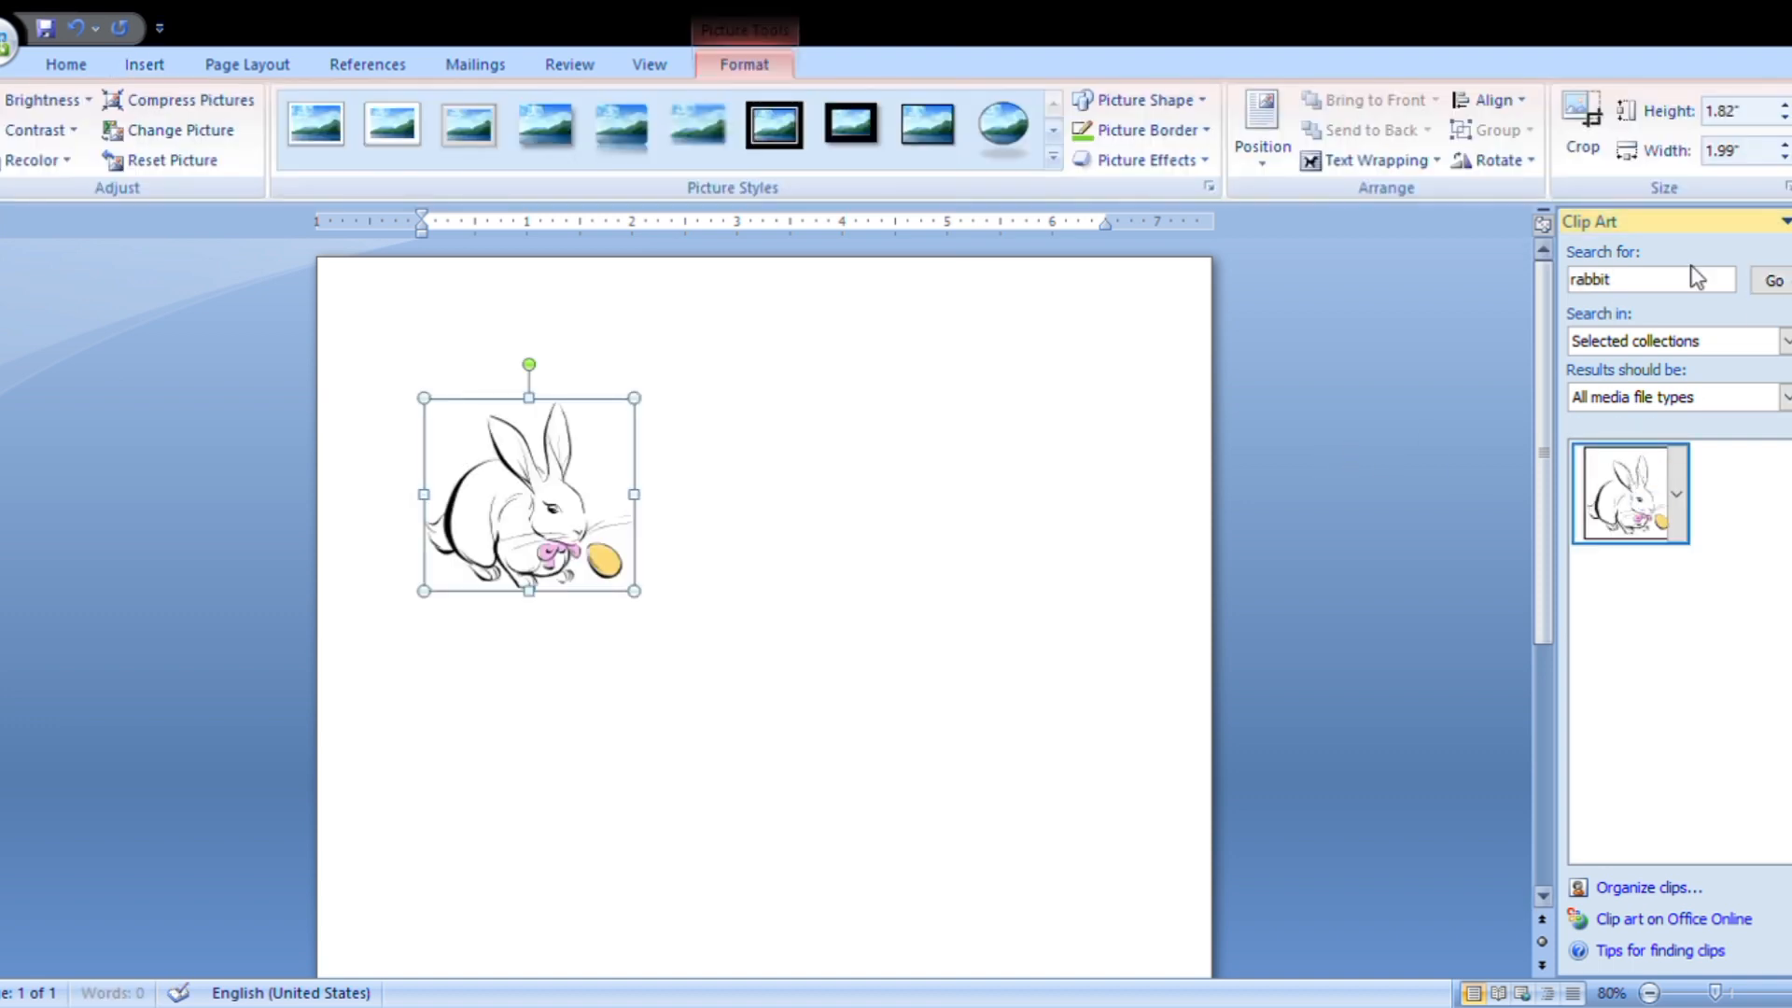
Search the clip art for "car" and insert the green racing car beside the rabbit.
{"action": "left_click", "coordinate": [1722, 284]}
{"action": "key", "text": "BackSpace"}
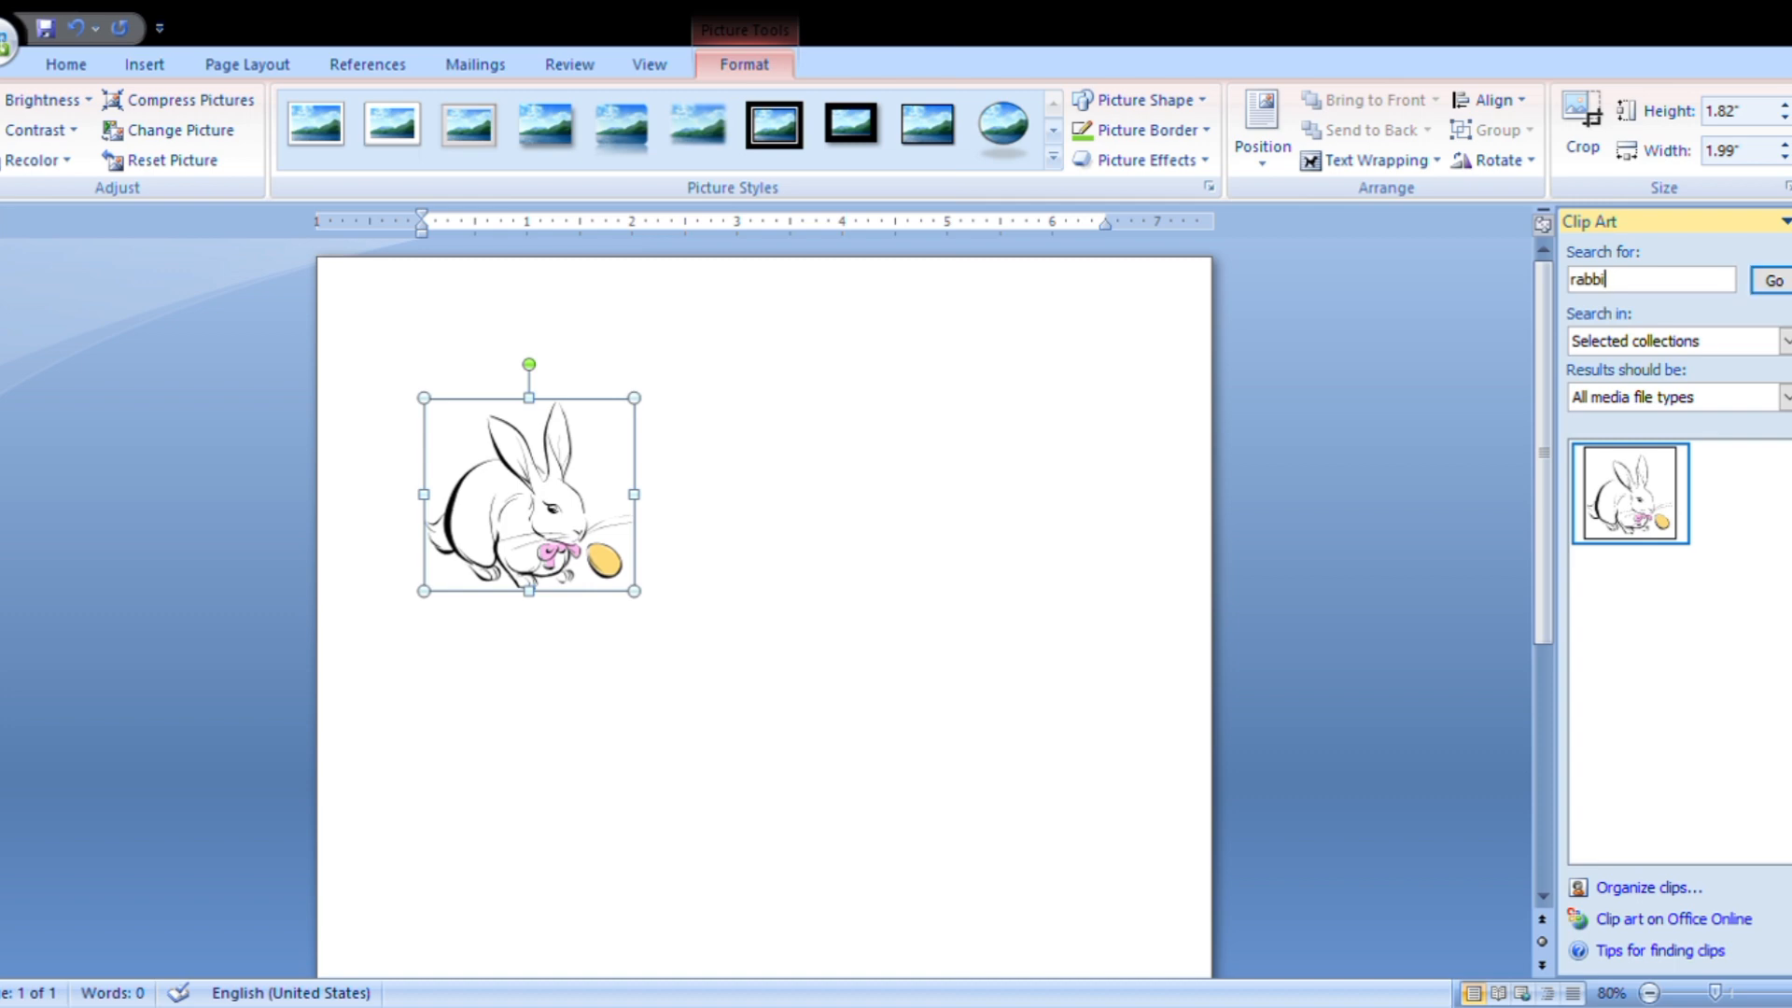
{"action": "key", "text": "BackSpace"}
{"action": "key", "text": "BackSpace"}
{"action": "key", "text": "BackSpace"}
{"action": "key", "text": "BackSpace"}
{"action": "key", "text": "BackSpace"}
{"action": "key", "text": "Return"}
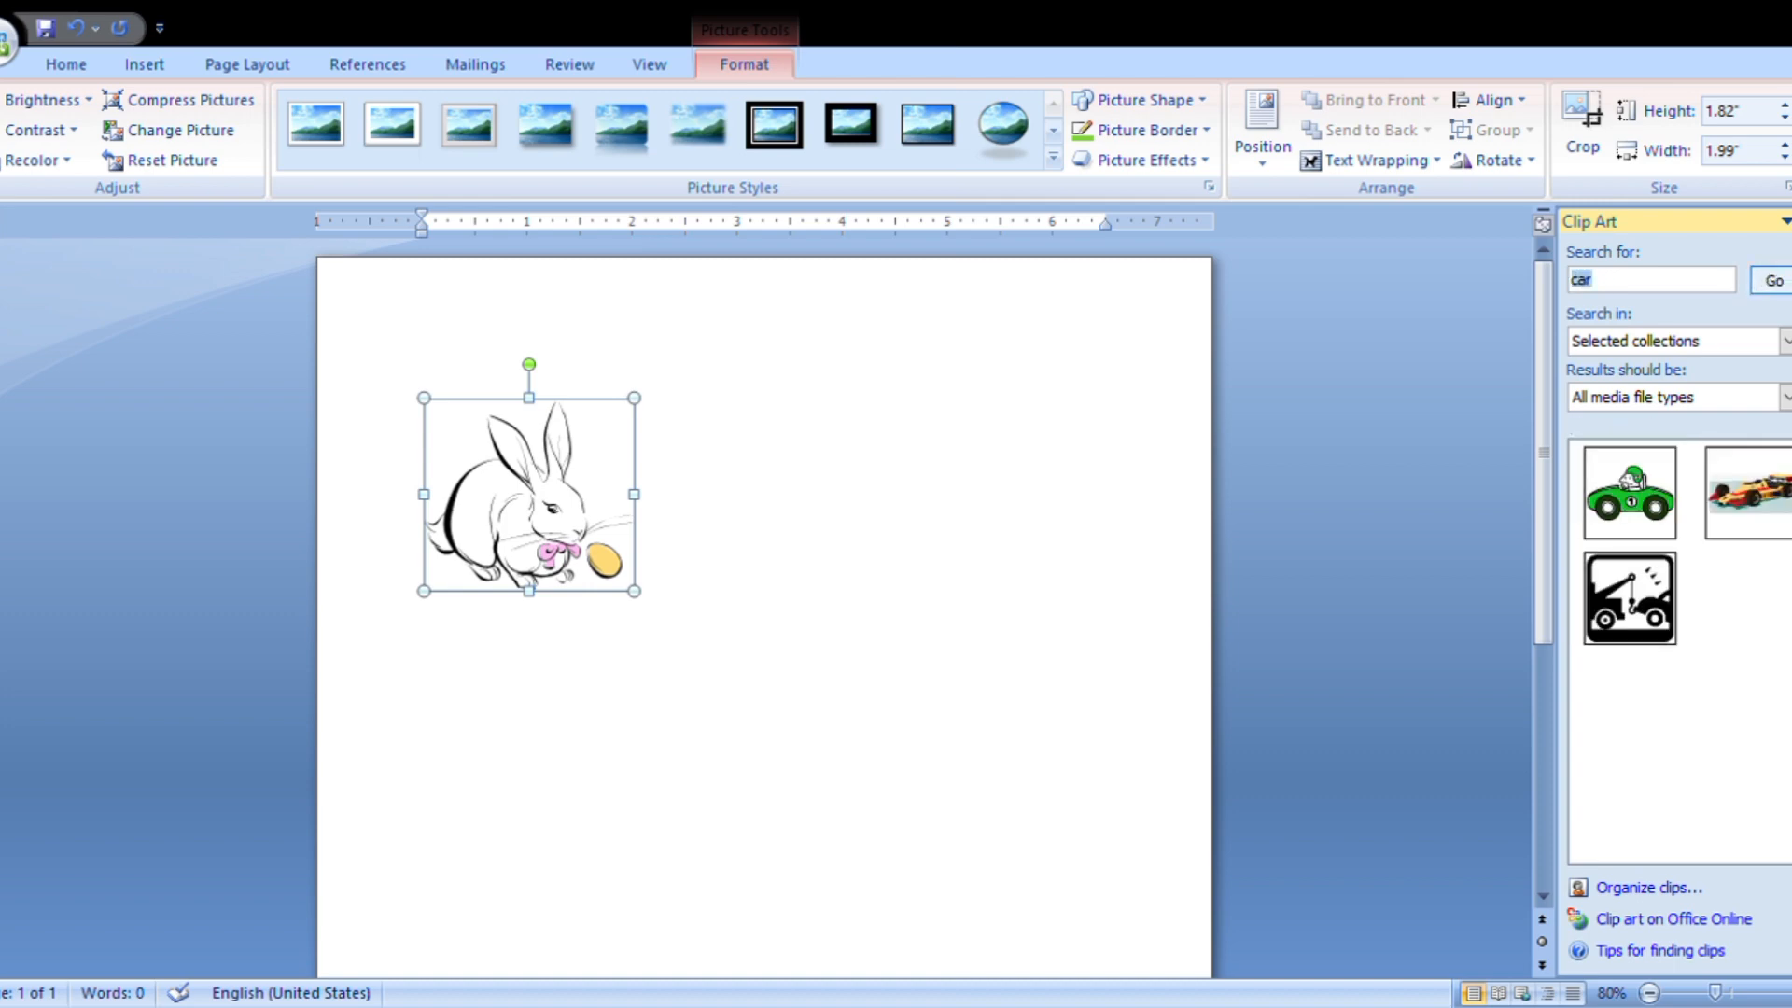
{"action": "left_click", "coordinate": [1678, 526]}
{"action": "left_click", "coordinate": [1669, 505]}
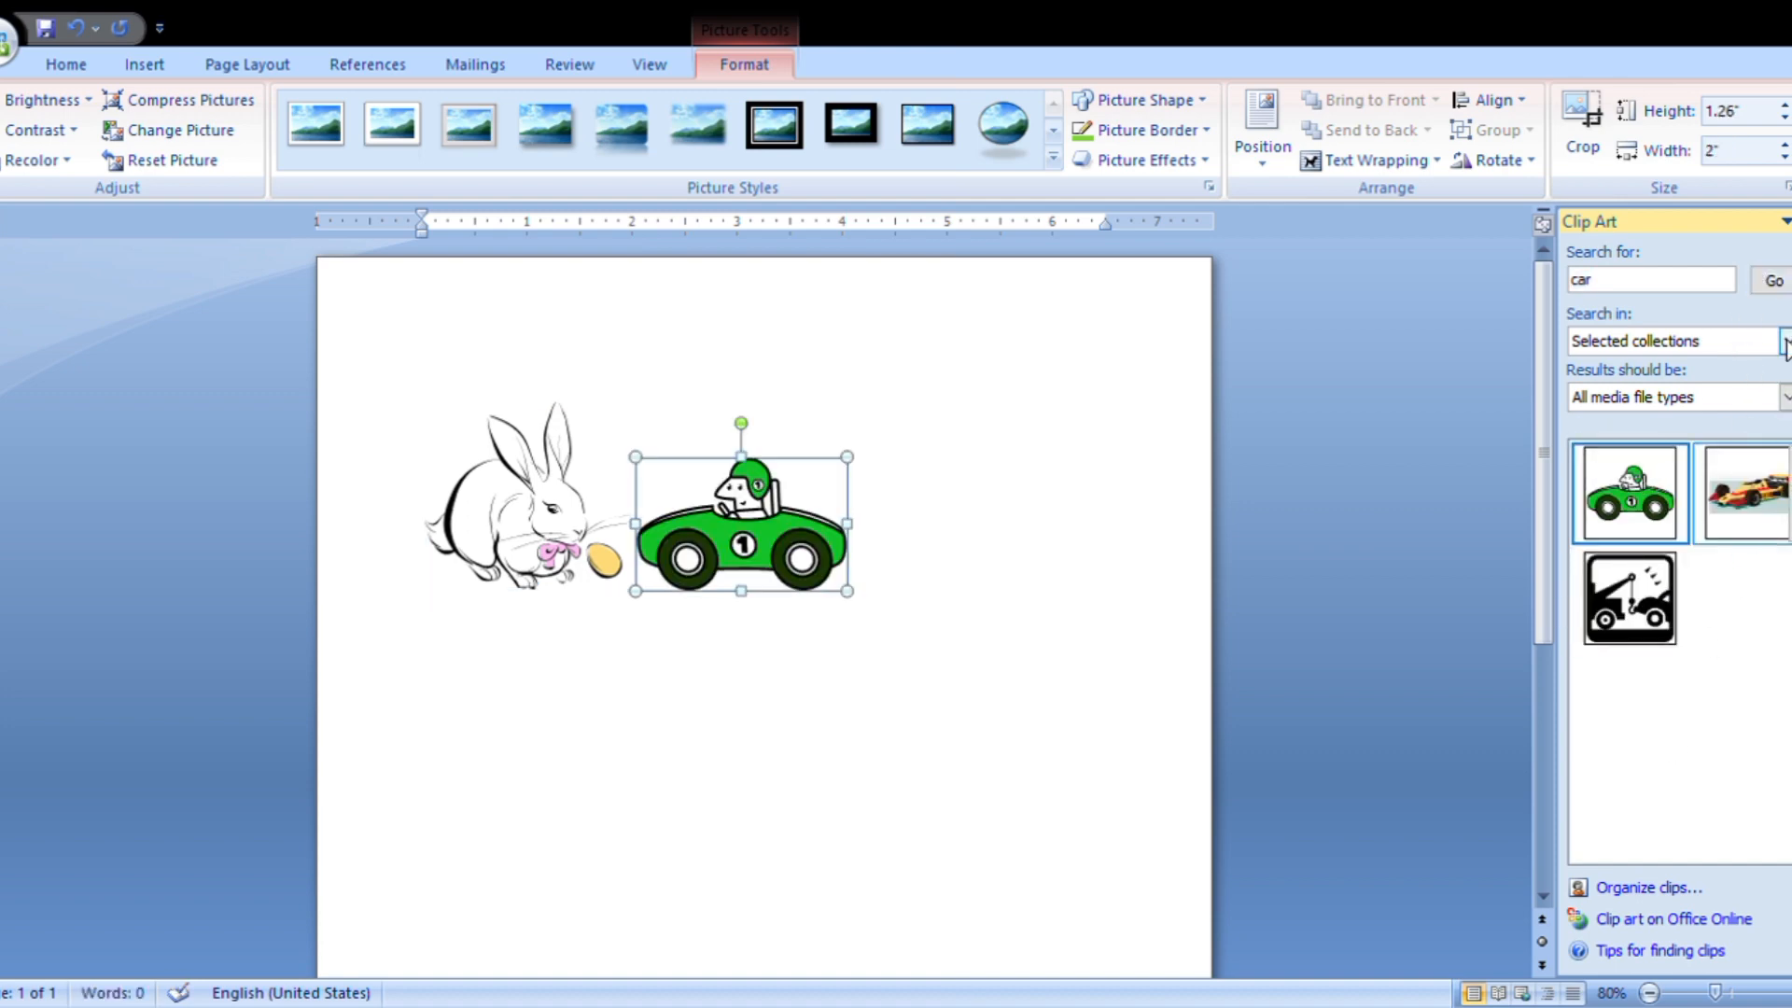
{"action": "left_click", "coordinate": [1791, 222]}
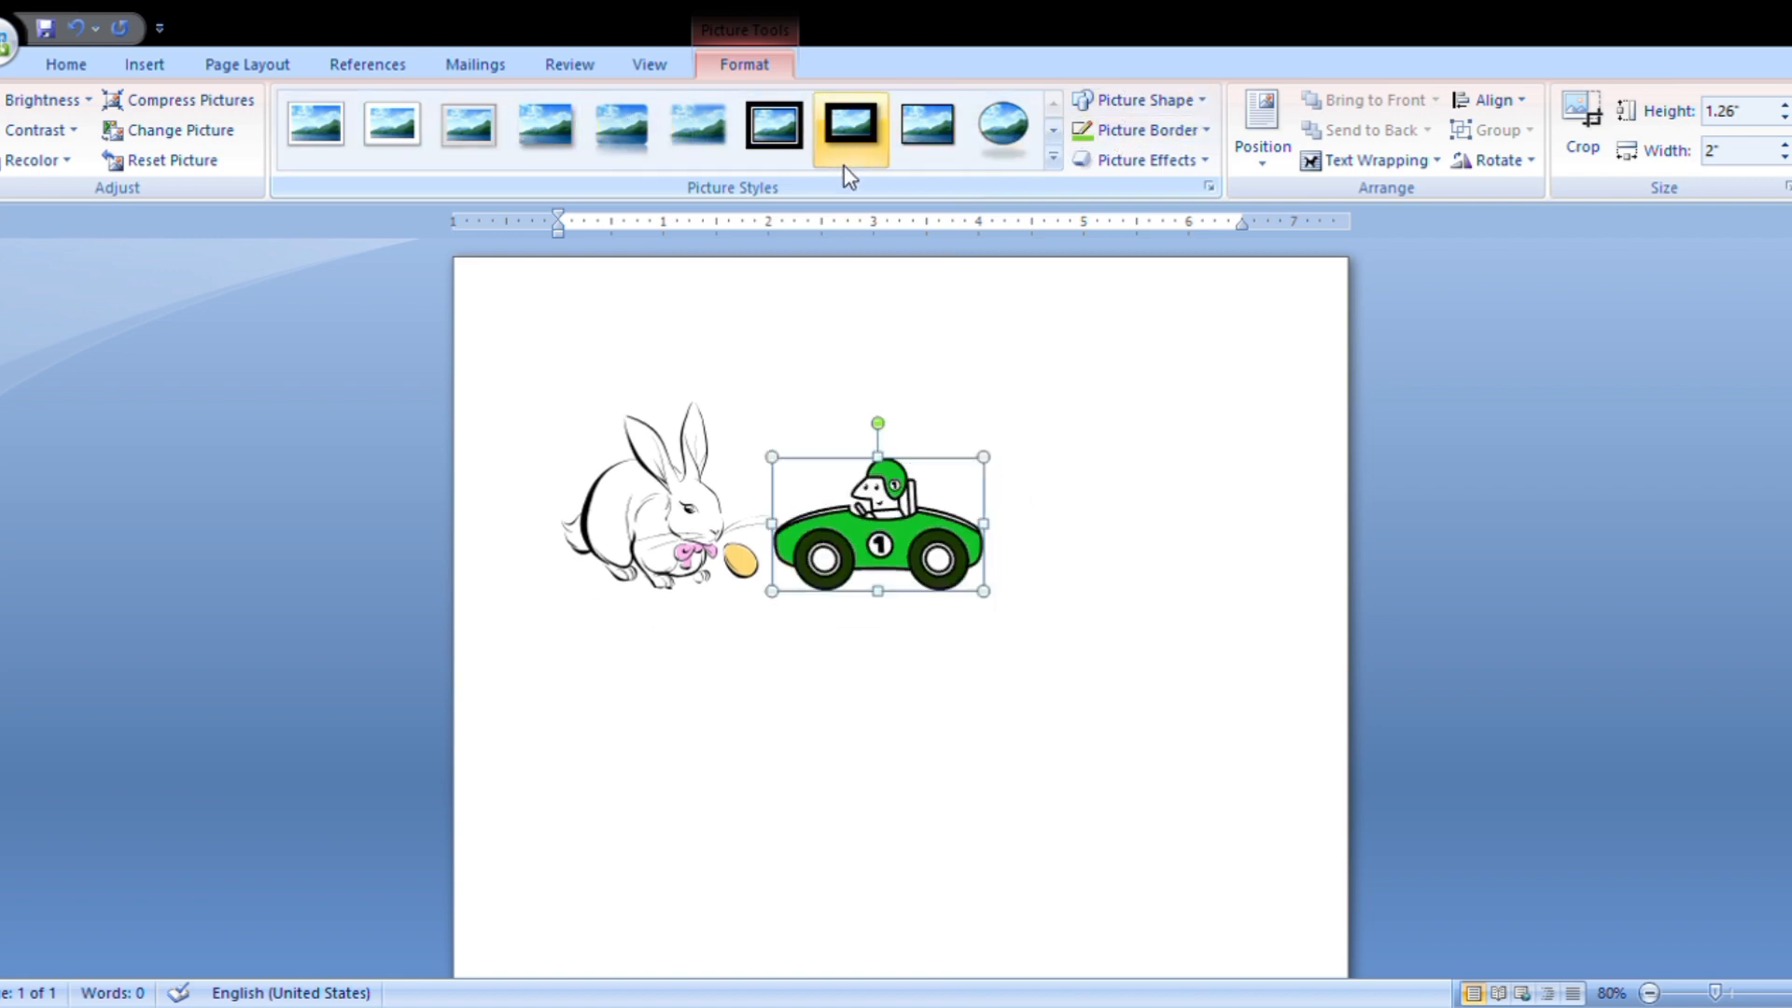
Draw a rectangle about 2 inches wide above the pictures, and insert a five-block list SmartArt graphic above it.
{"action": "left_click", "coordinate": [150, 63]}
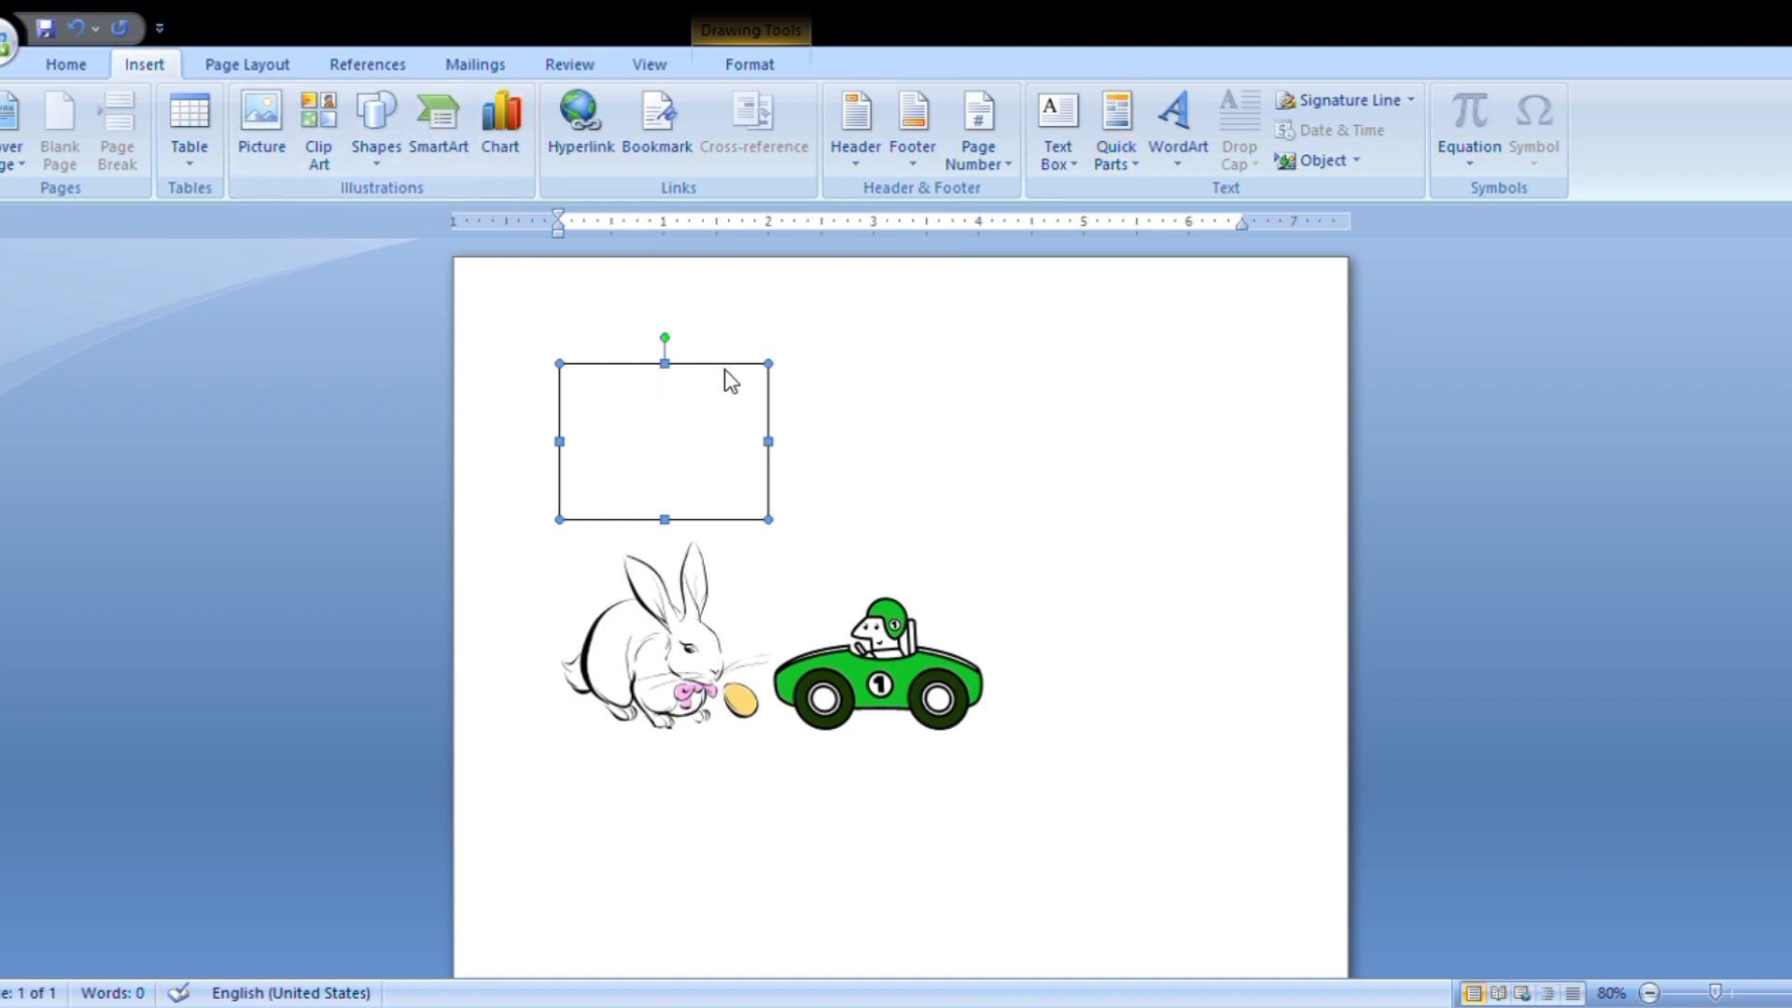
{"action": "left_click", "coordinate": [1205, 740]}
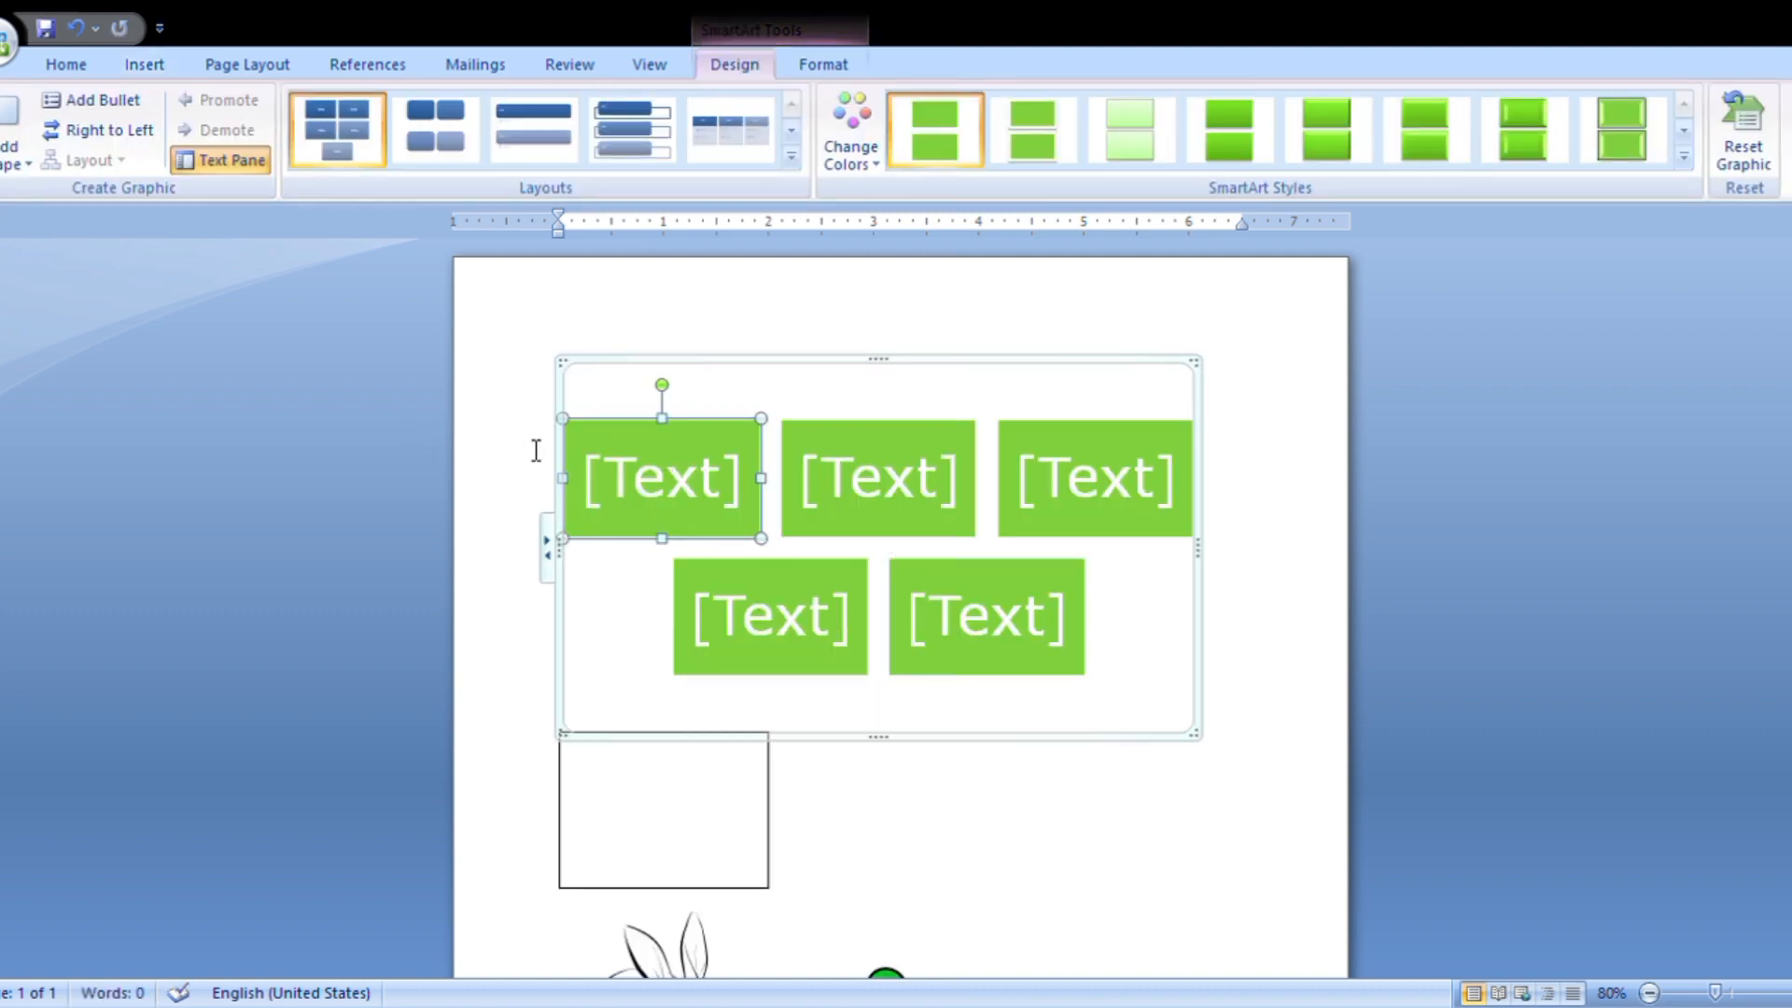
Fill the five SmartArt blocks in order with the letters a, b, c, d and e.
{"action": "type", "text": "a"}
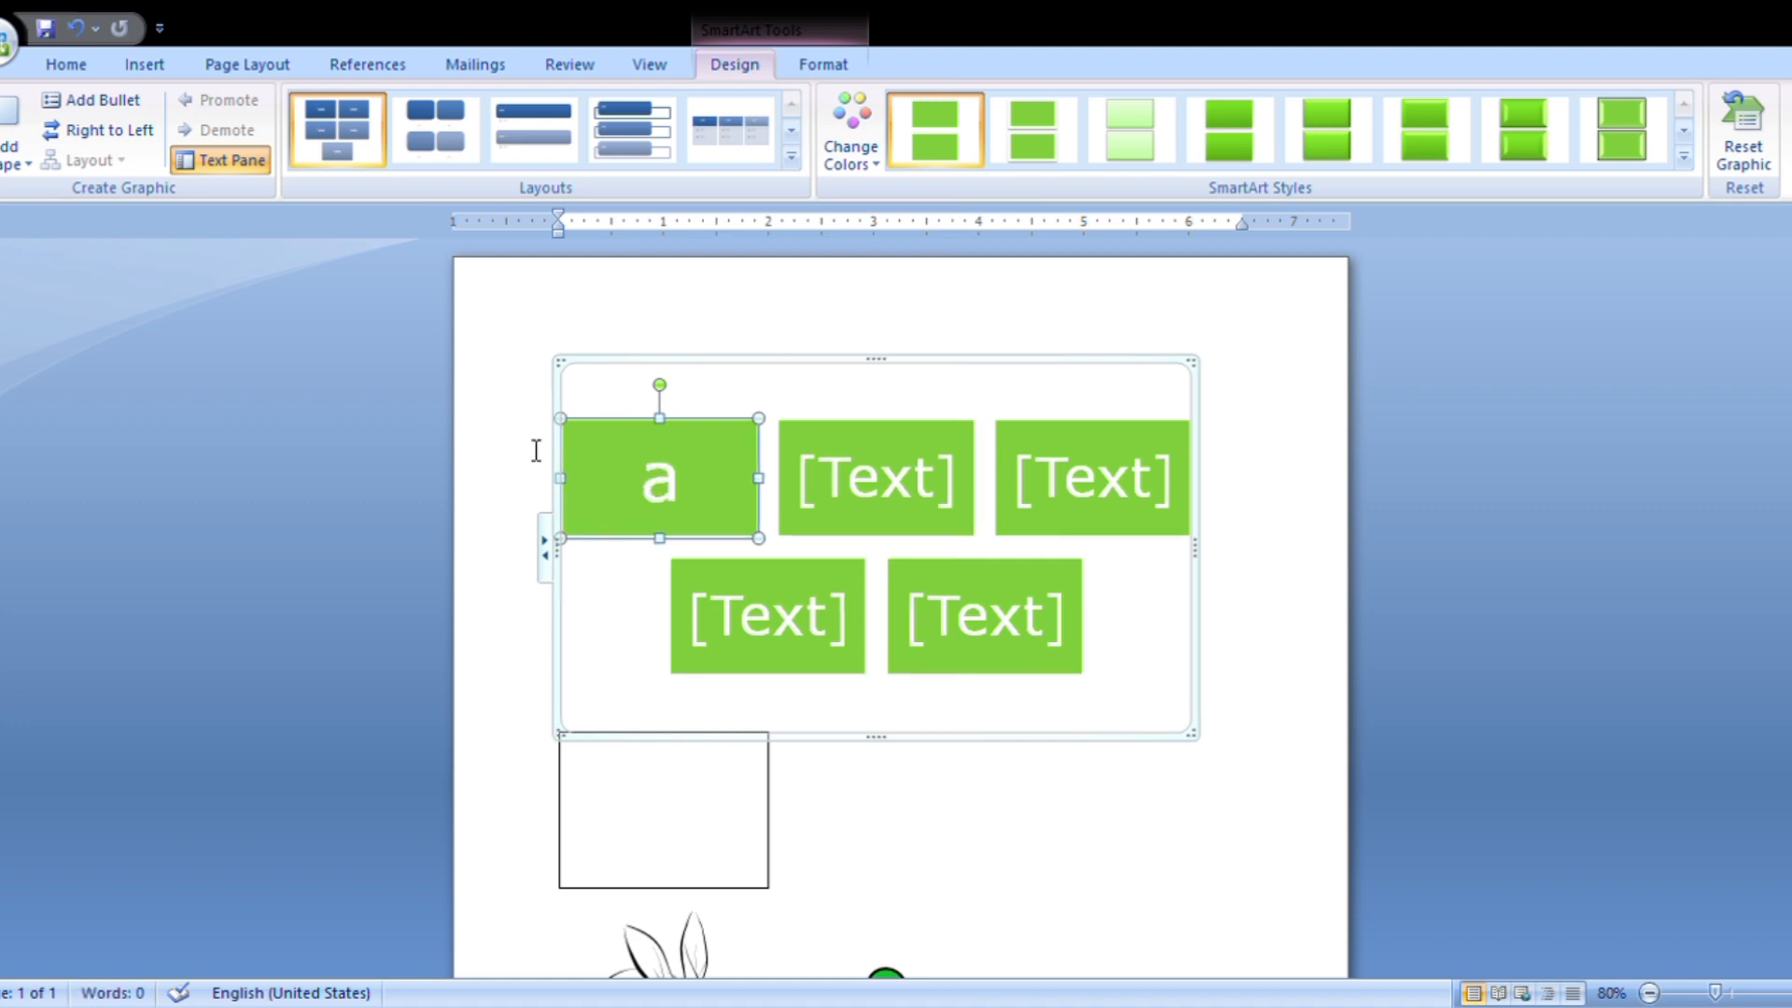
{"action": "key", "text": "Tab"}
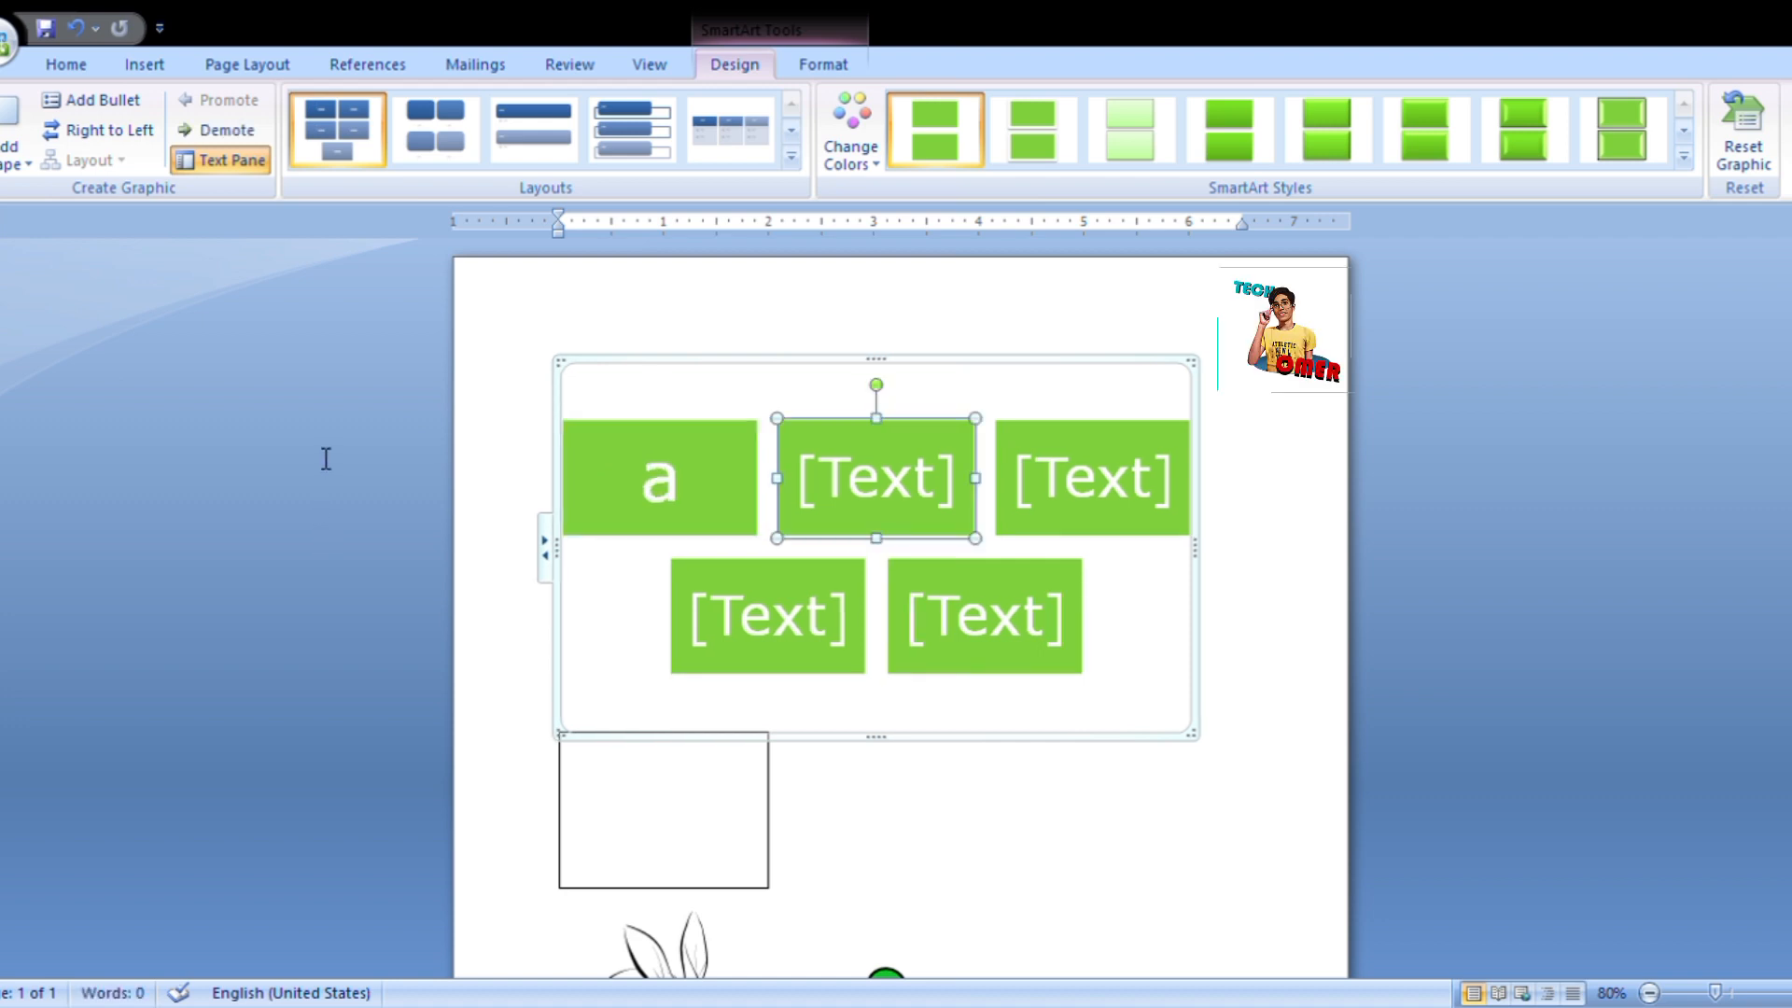
{"action": "type", "text": "b"}
{"action": "key", "text": "Tab"}
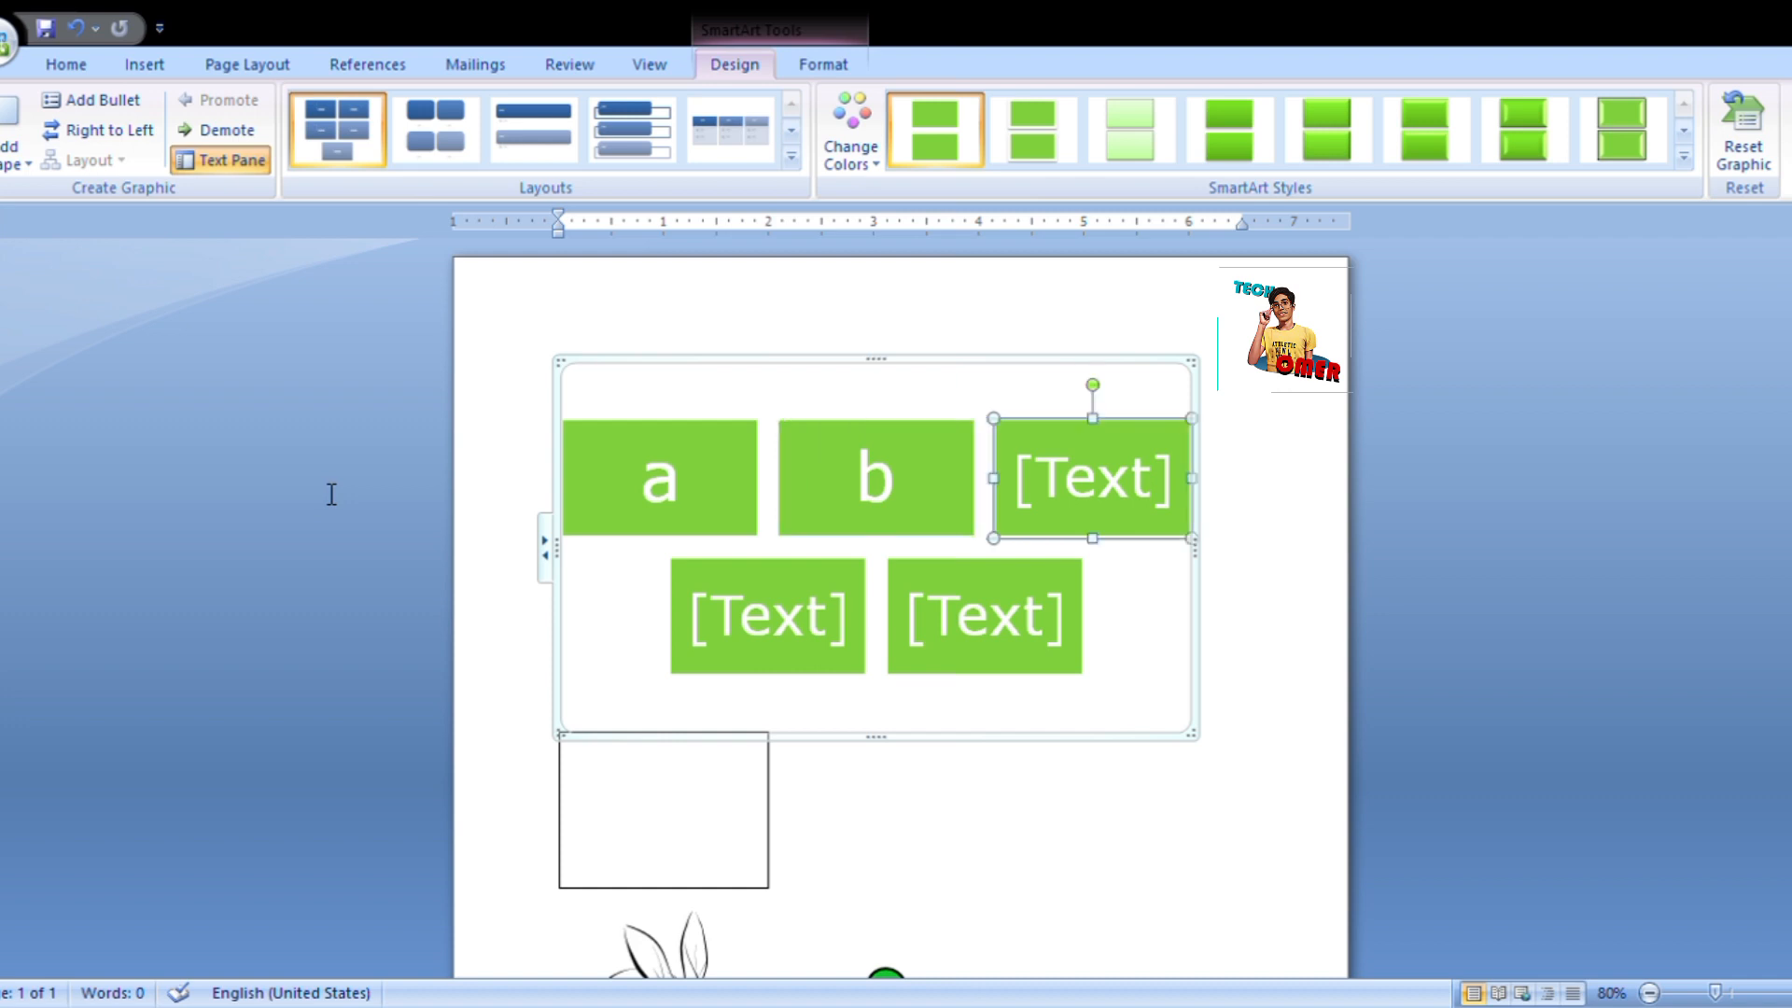
{"action": "type", "text": "c"}
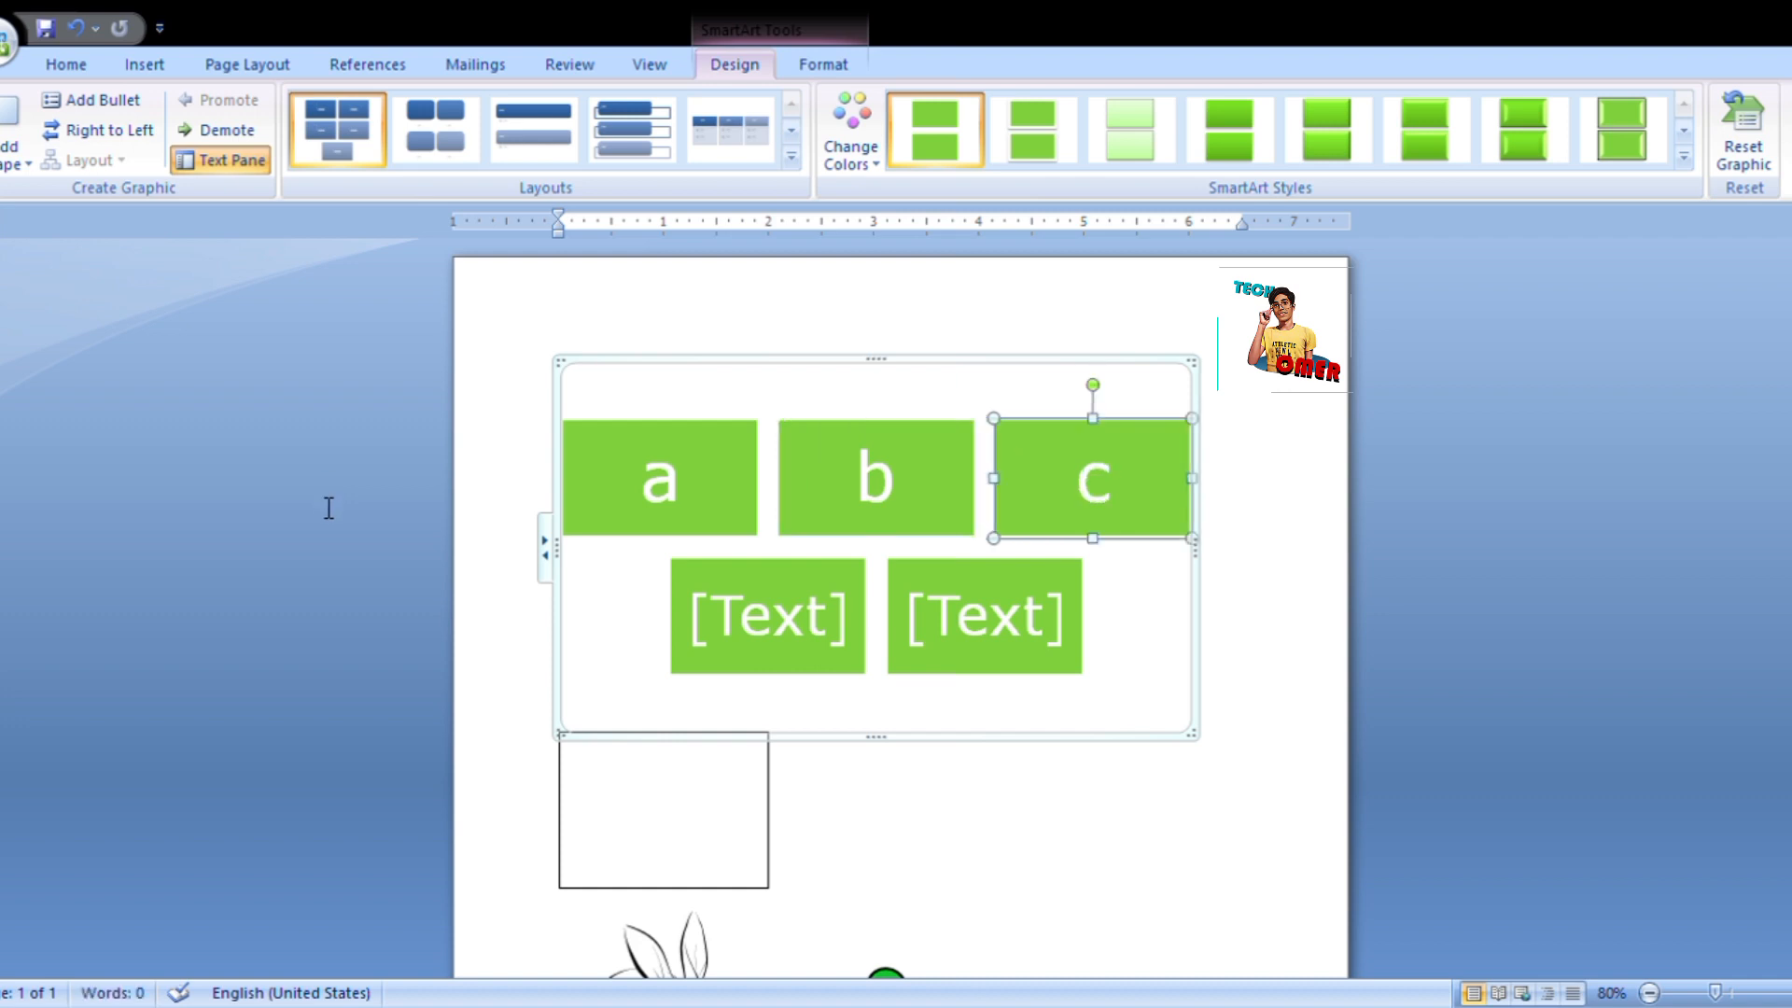
{"action": "key", "text": "Tab"}
{"action": "type", "text": "d"}
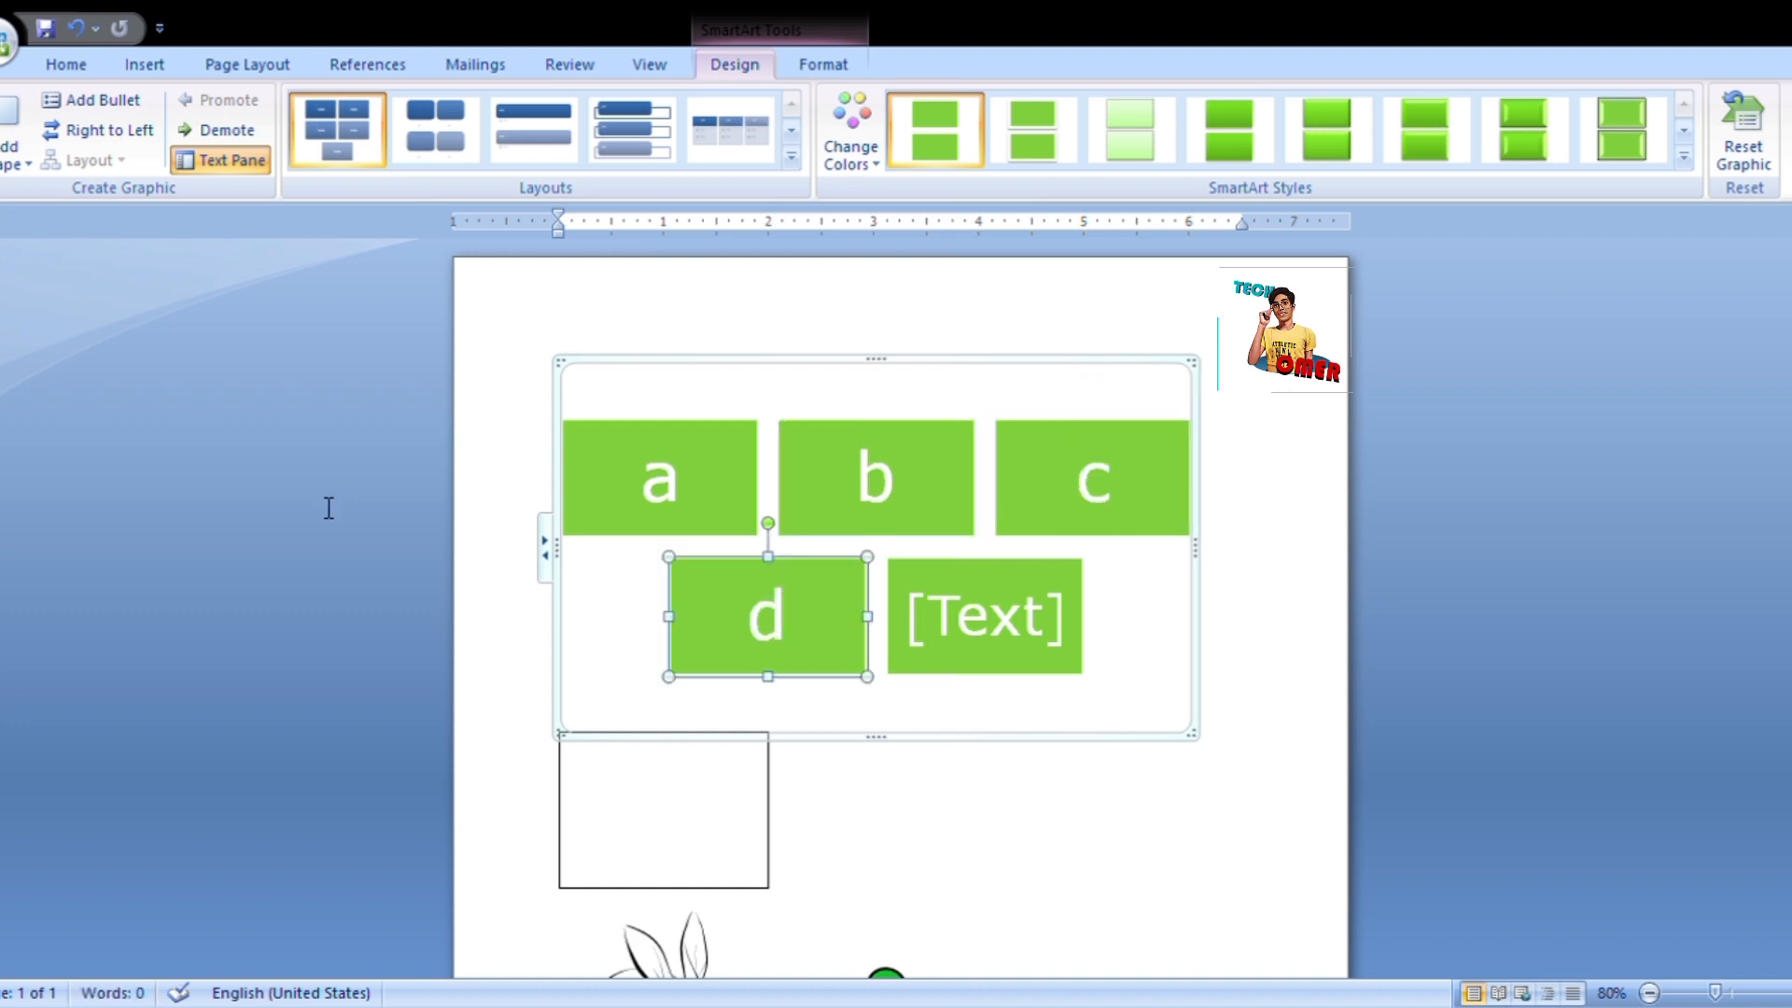
{"action": "key", "text": "Tab"}
{"action": "type", "text": "e"}
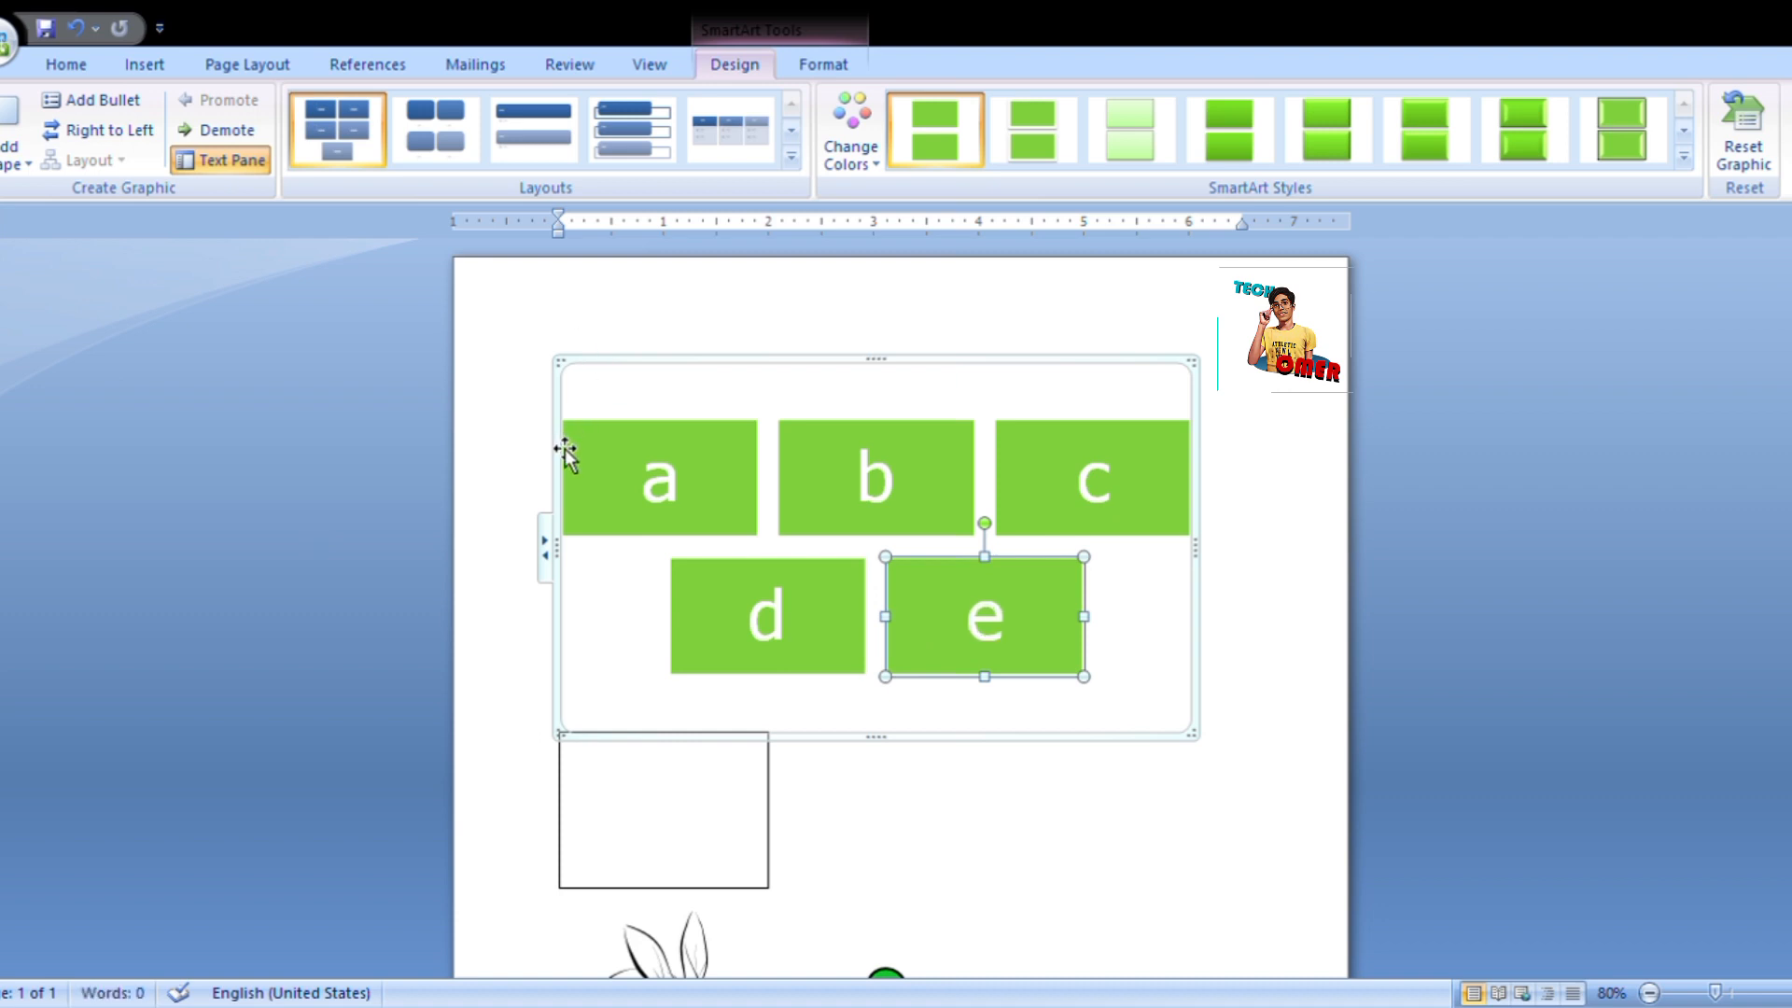
Change the SmartArt layout to the vertical list with a filled title bar over an outlined box for each item.
{"action": "left_click", "coordinate": [435, 140]}
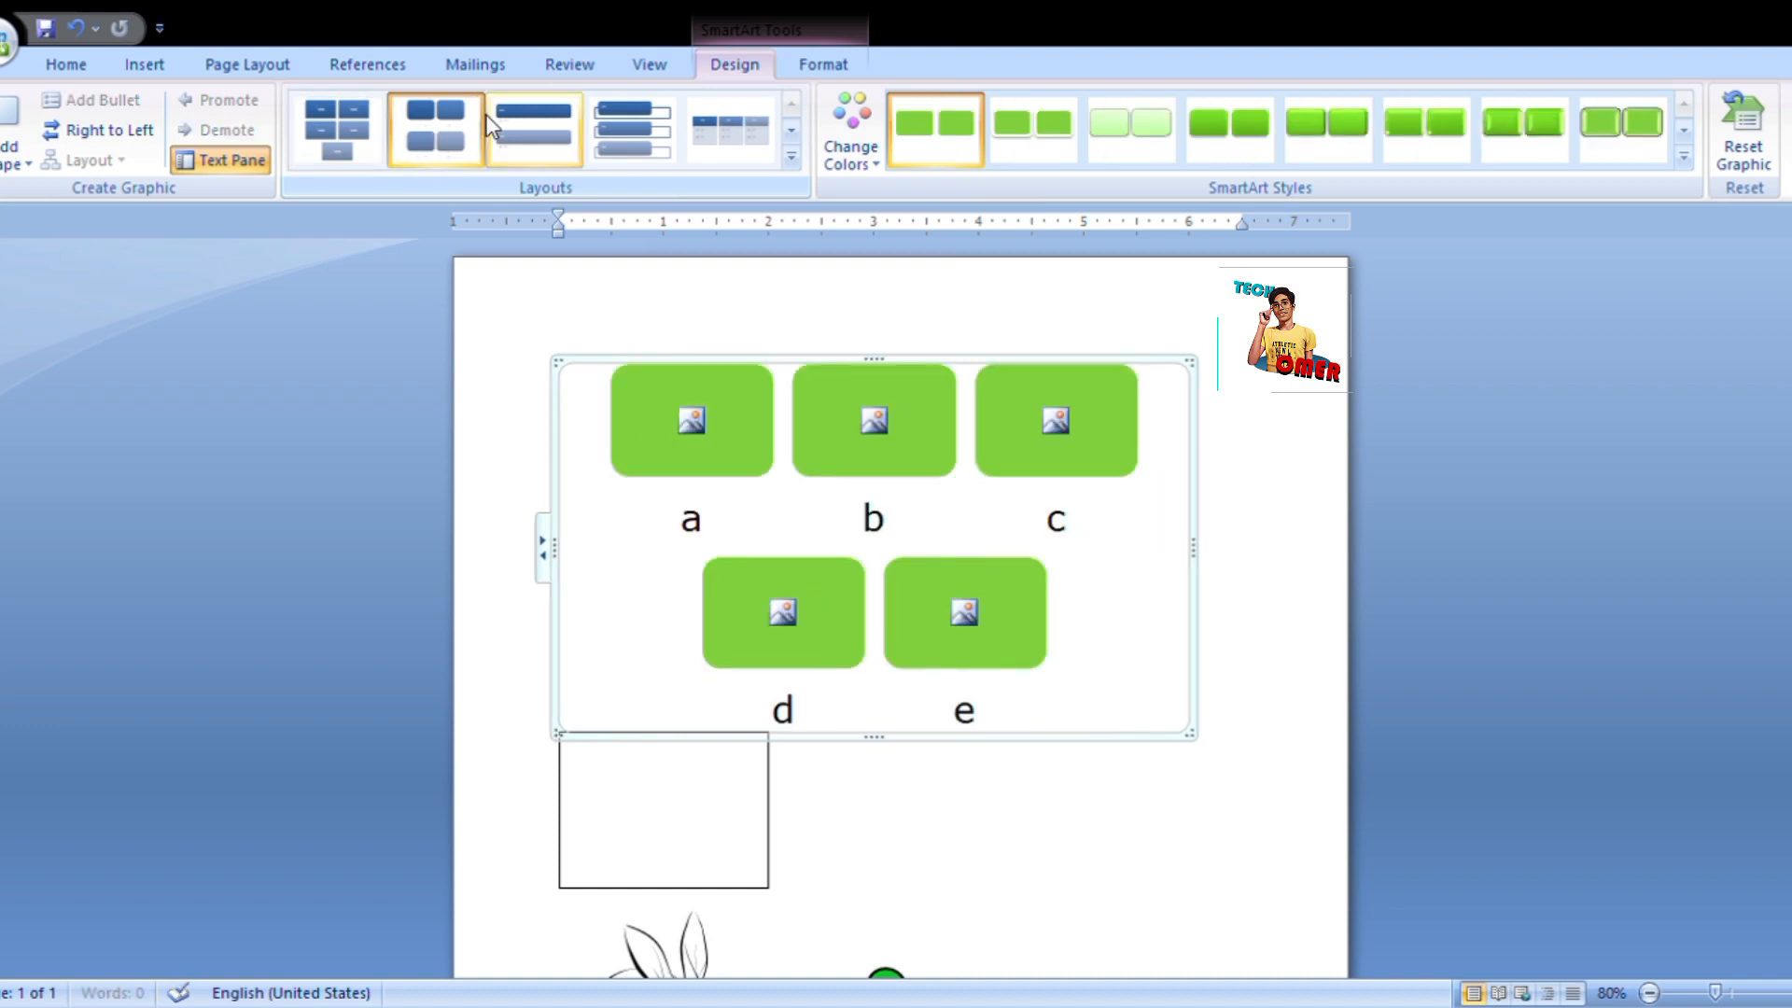
{"action": "left_click", "coordinate": [499, 128]}
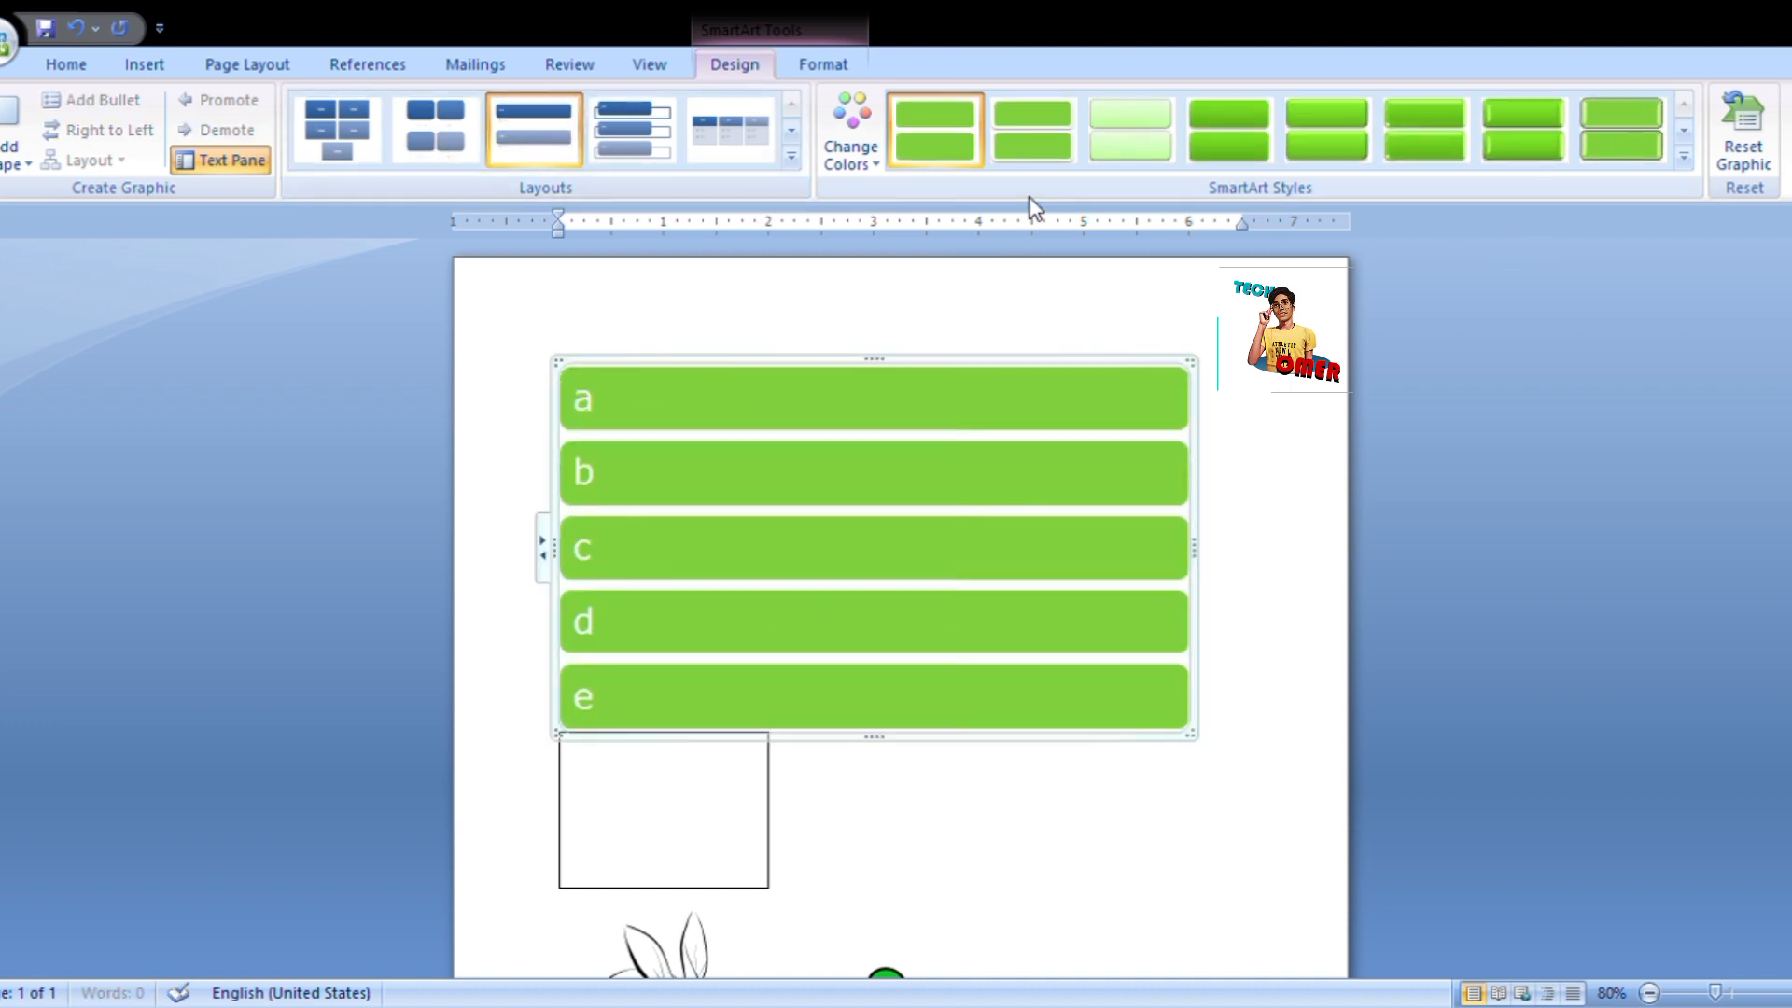
{"action": "left_click", "coordinate": [632, 150]}
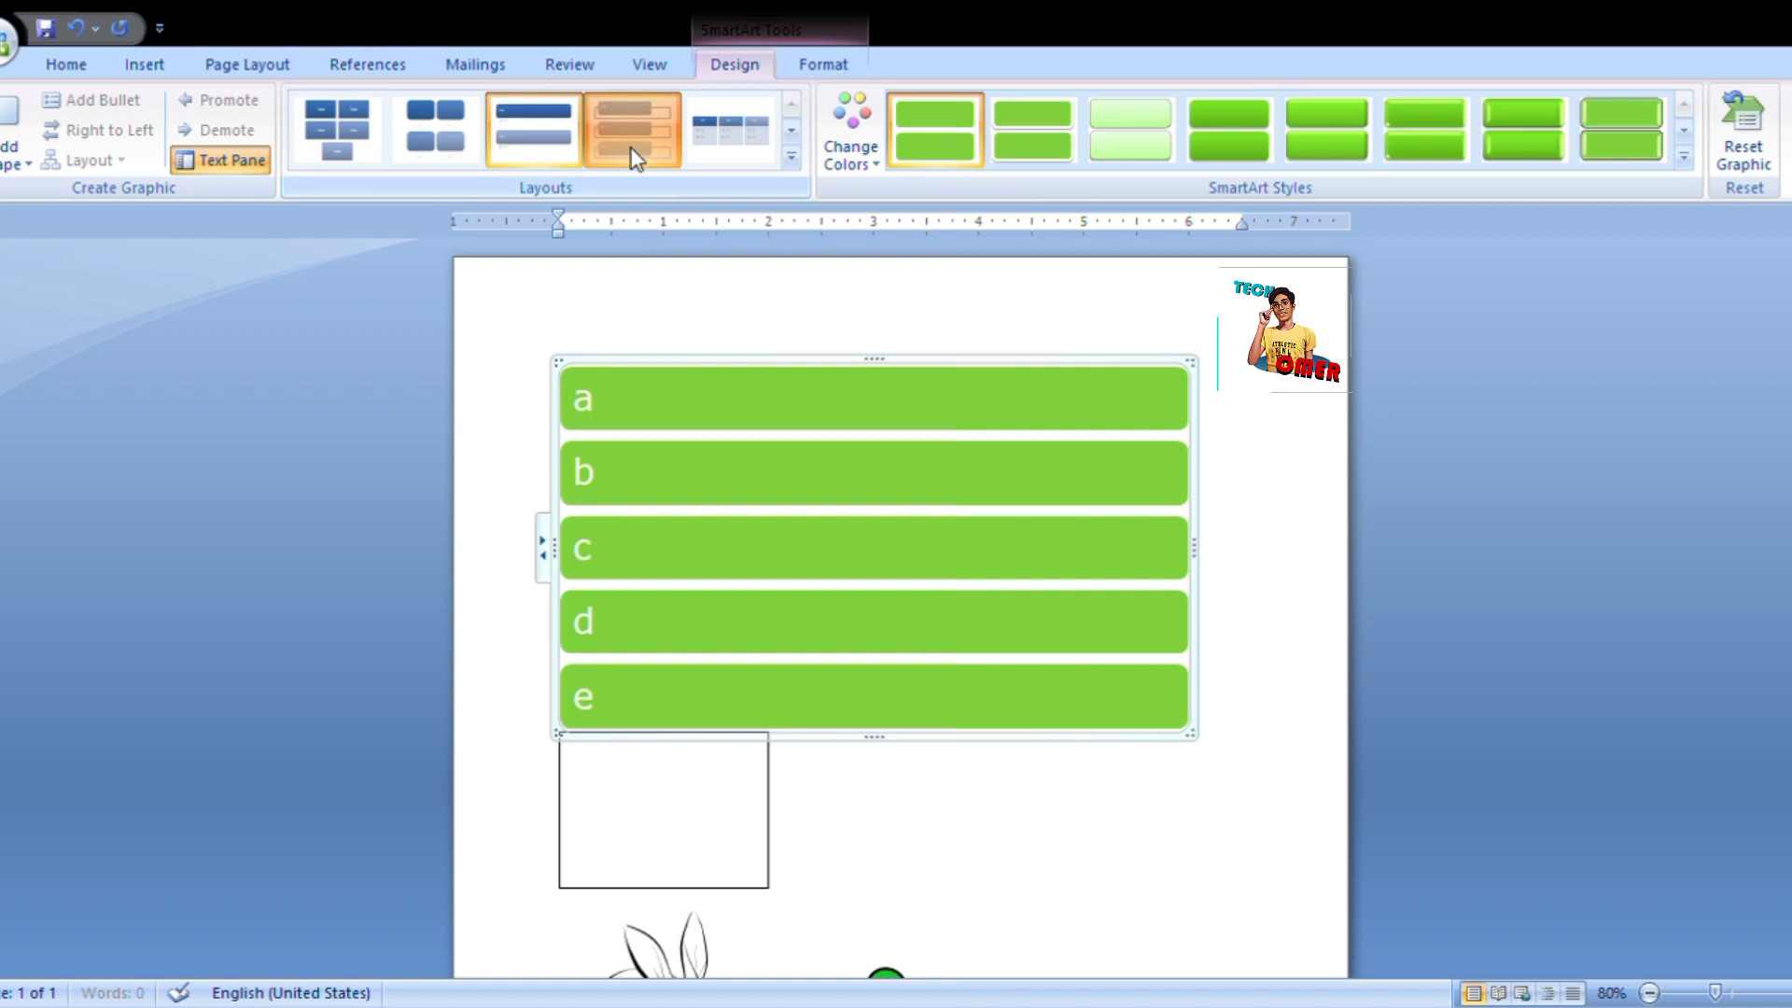
{"action": "left_click", "coordinate": [790, 130]}
Recolor the SmartArt list with the solid orange color variation and deselect it.
{"action": "left_click", "coordinate": [868, 166]}
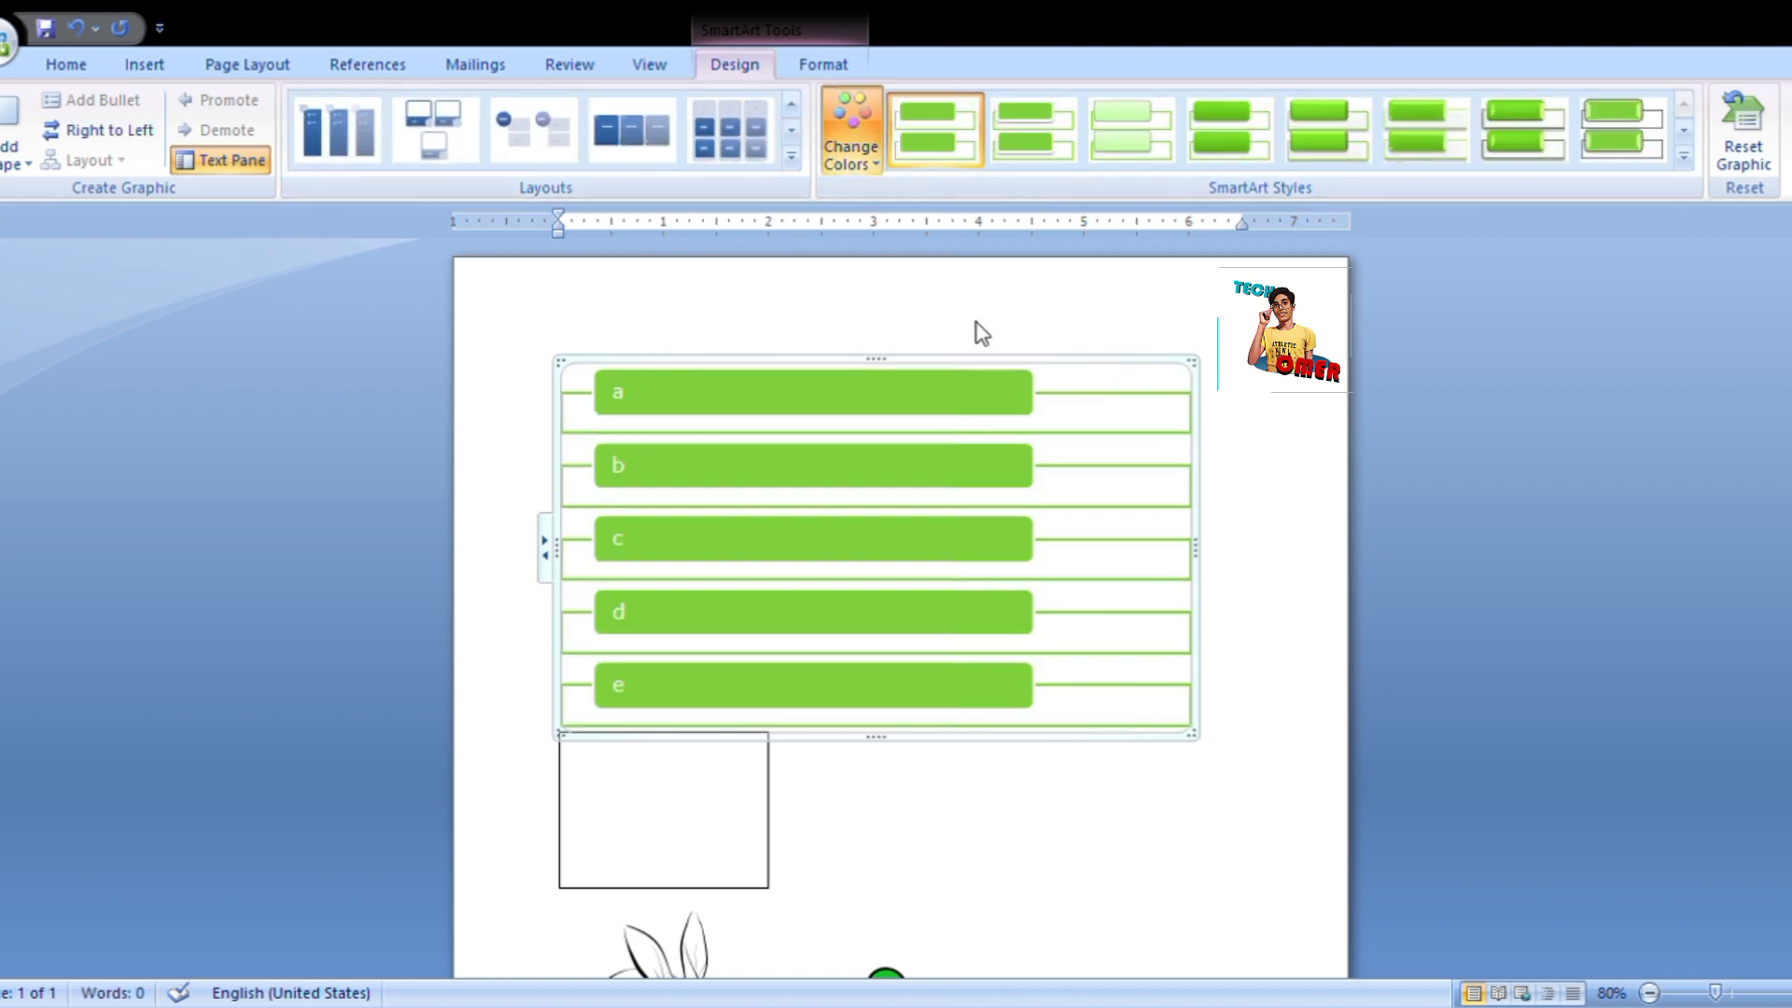
{"action": "left_click", "coordinate": [1018, 523]}
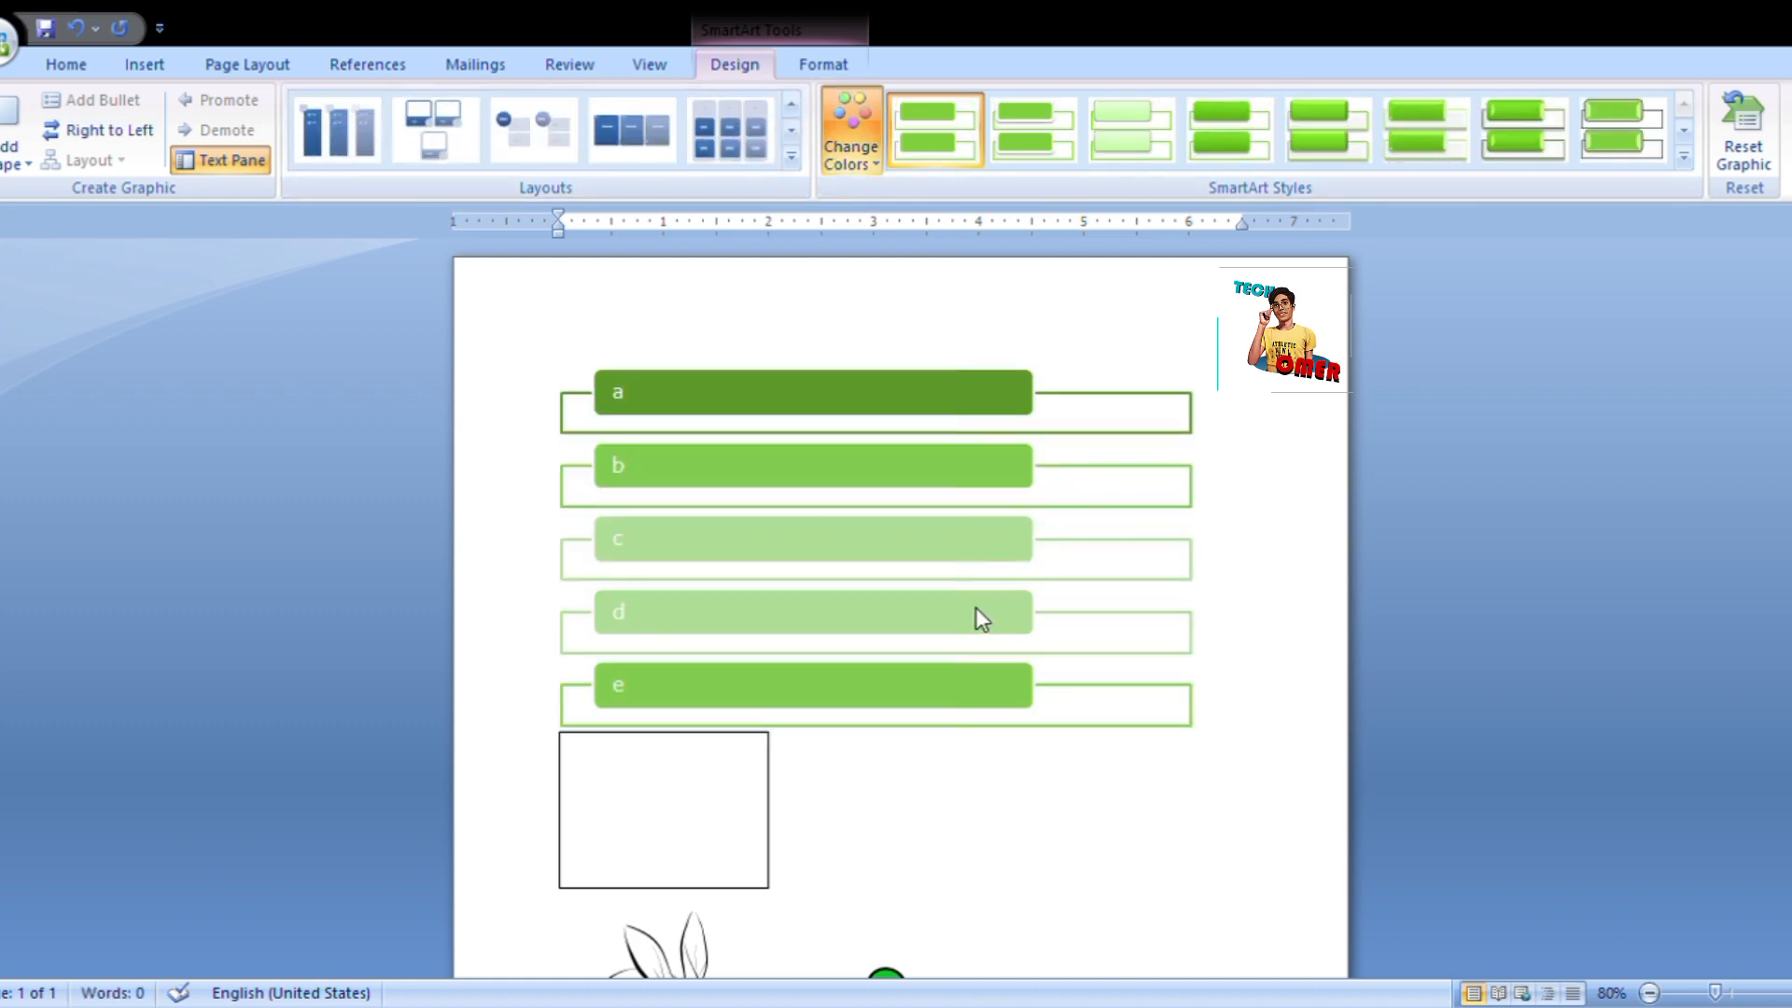
{"action": "left_click", "coordinate": [937, 650]}
{"action": "left_click", "coordinate": [1097, 831]}
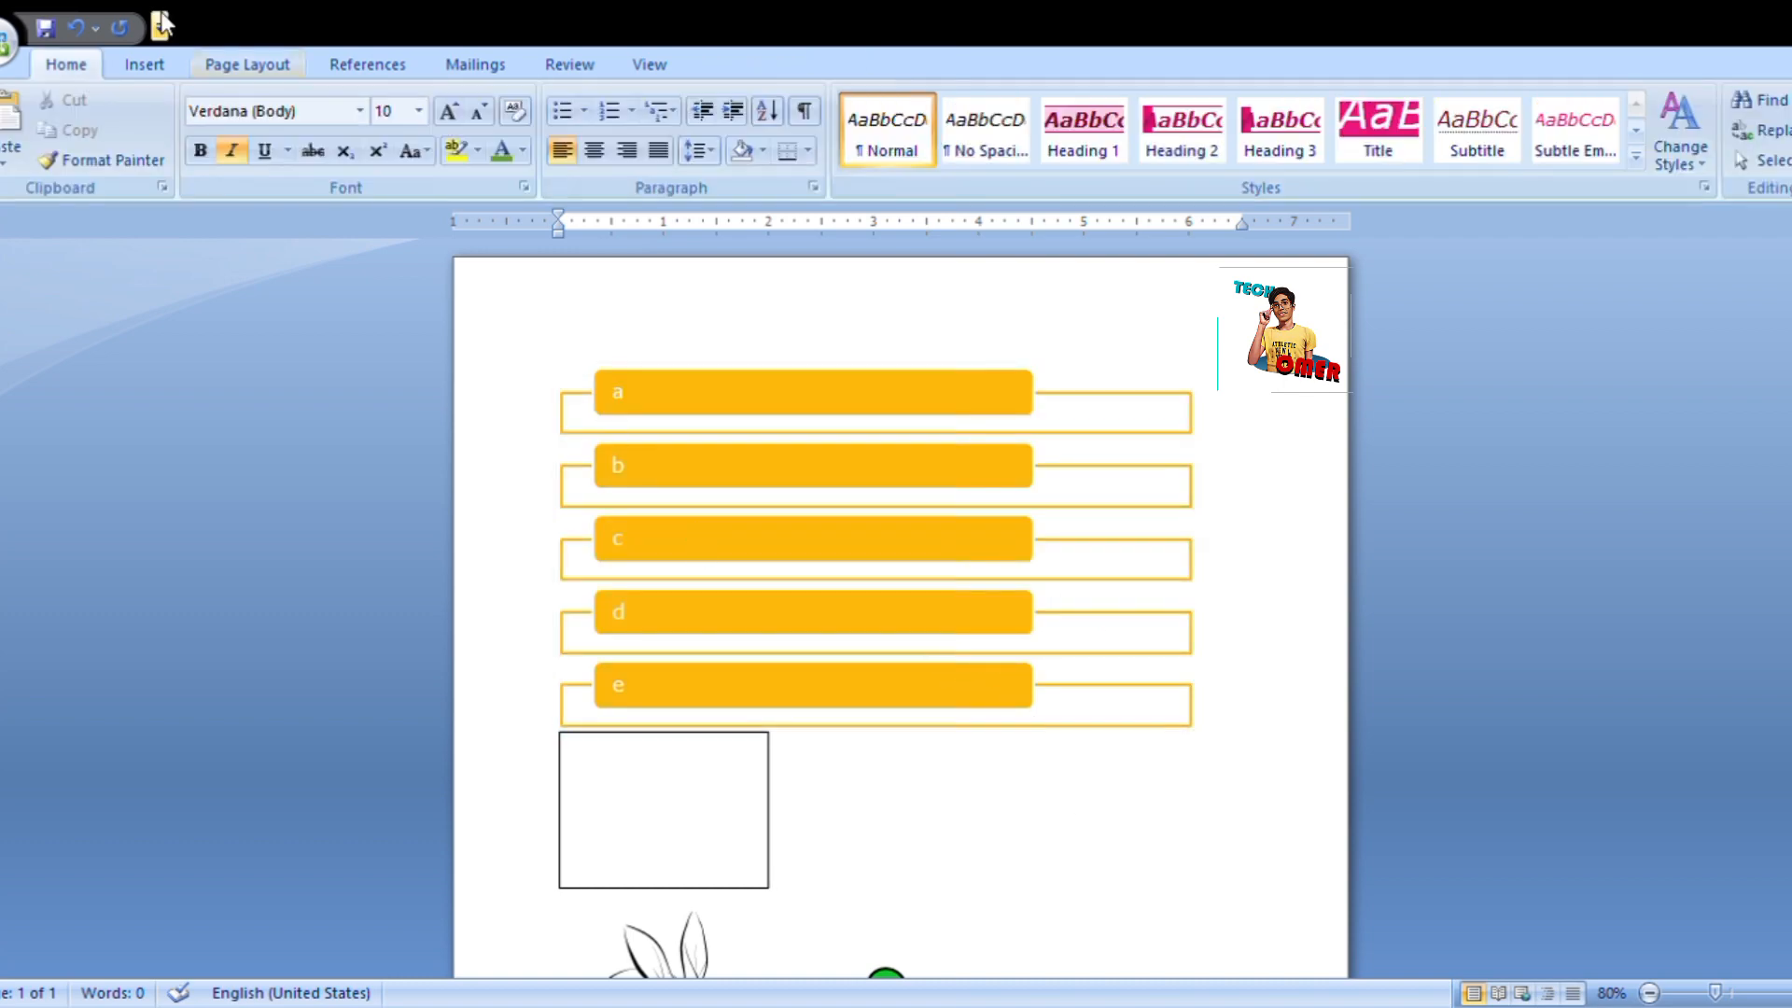
Insert a 100% stacked column chart below the rectangle and apply the muted blue-violet chart style.
{"action": "left_click", "coordinate": [148, 63]}
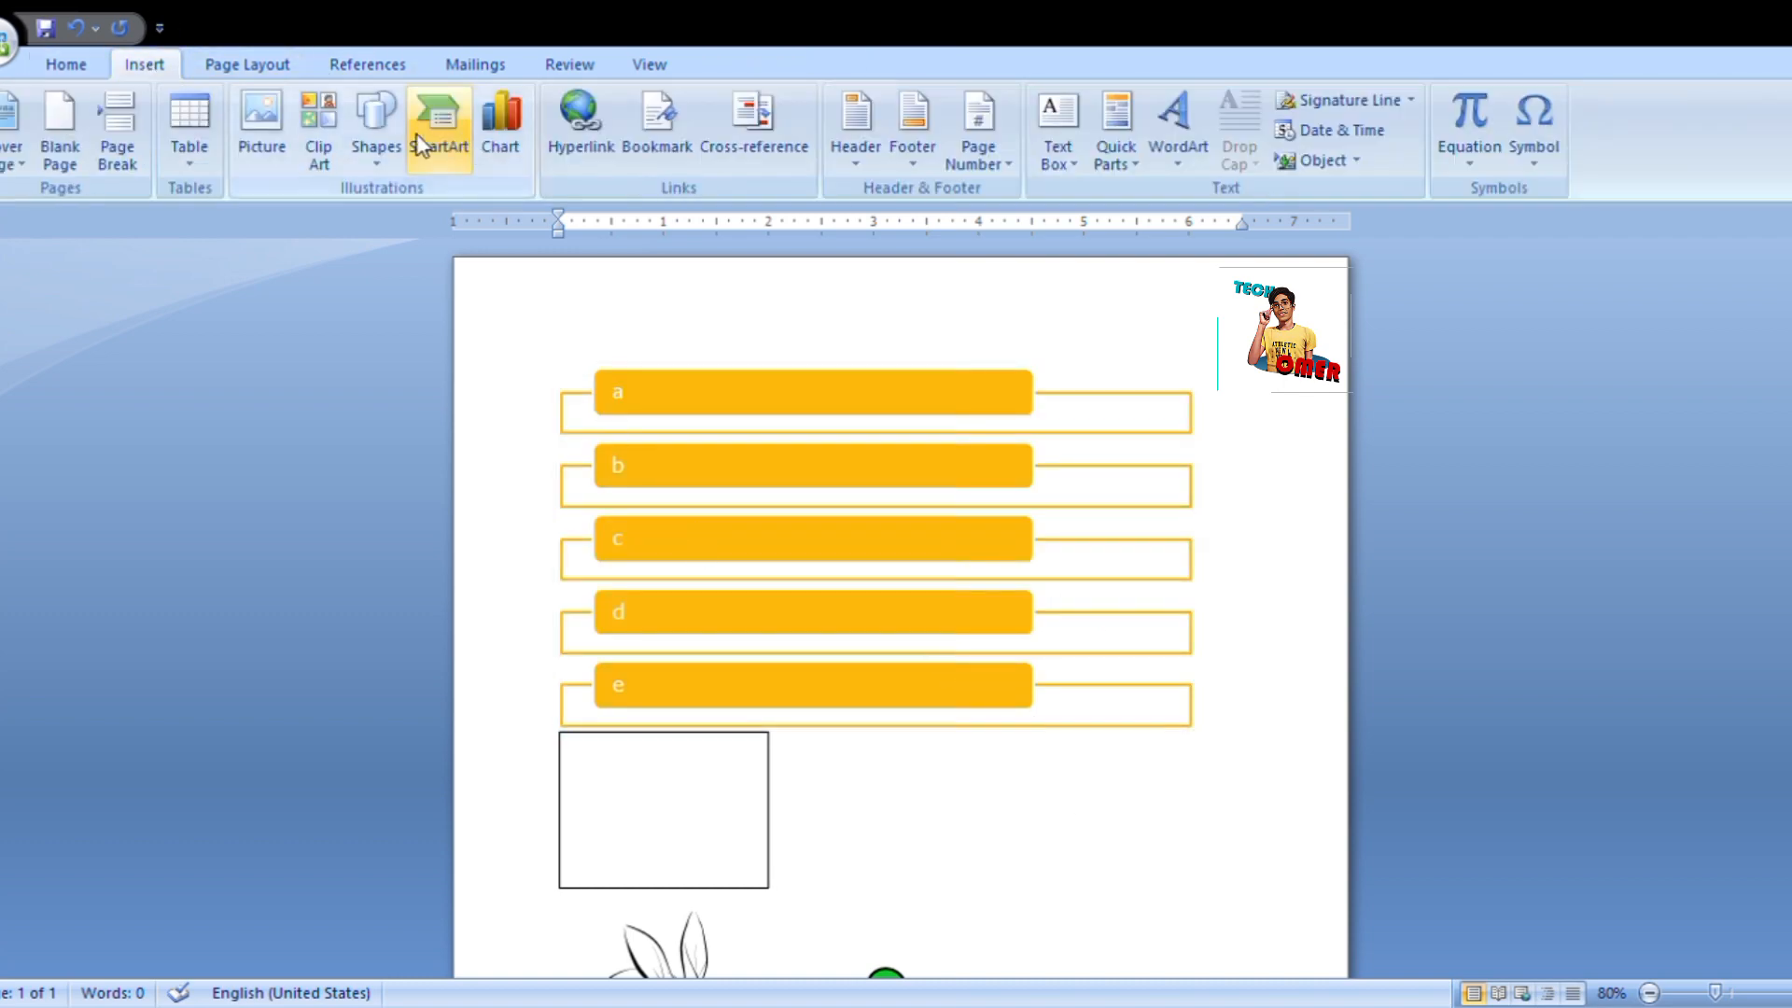
{"action": "left_click", "coordinate": [485, 164]}
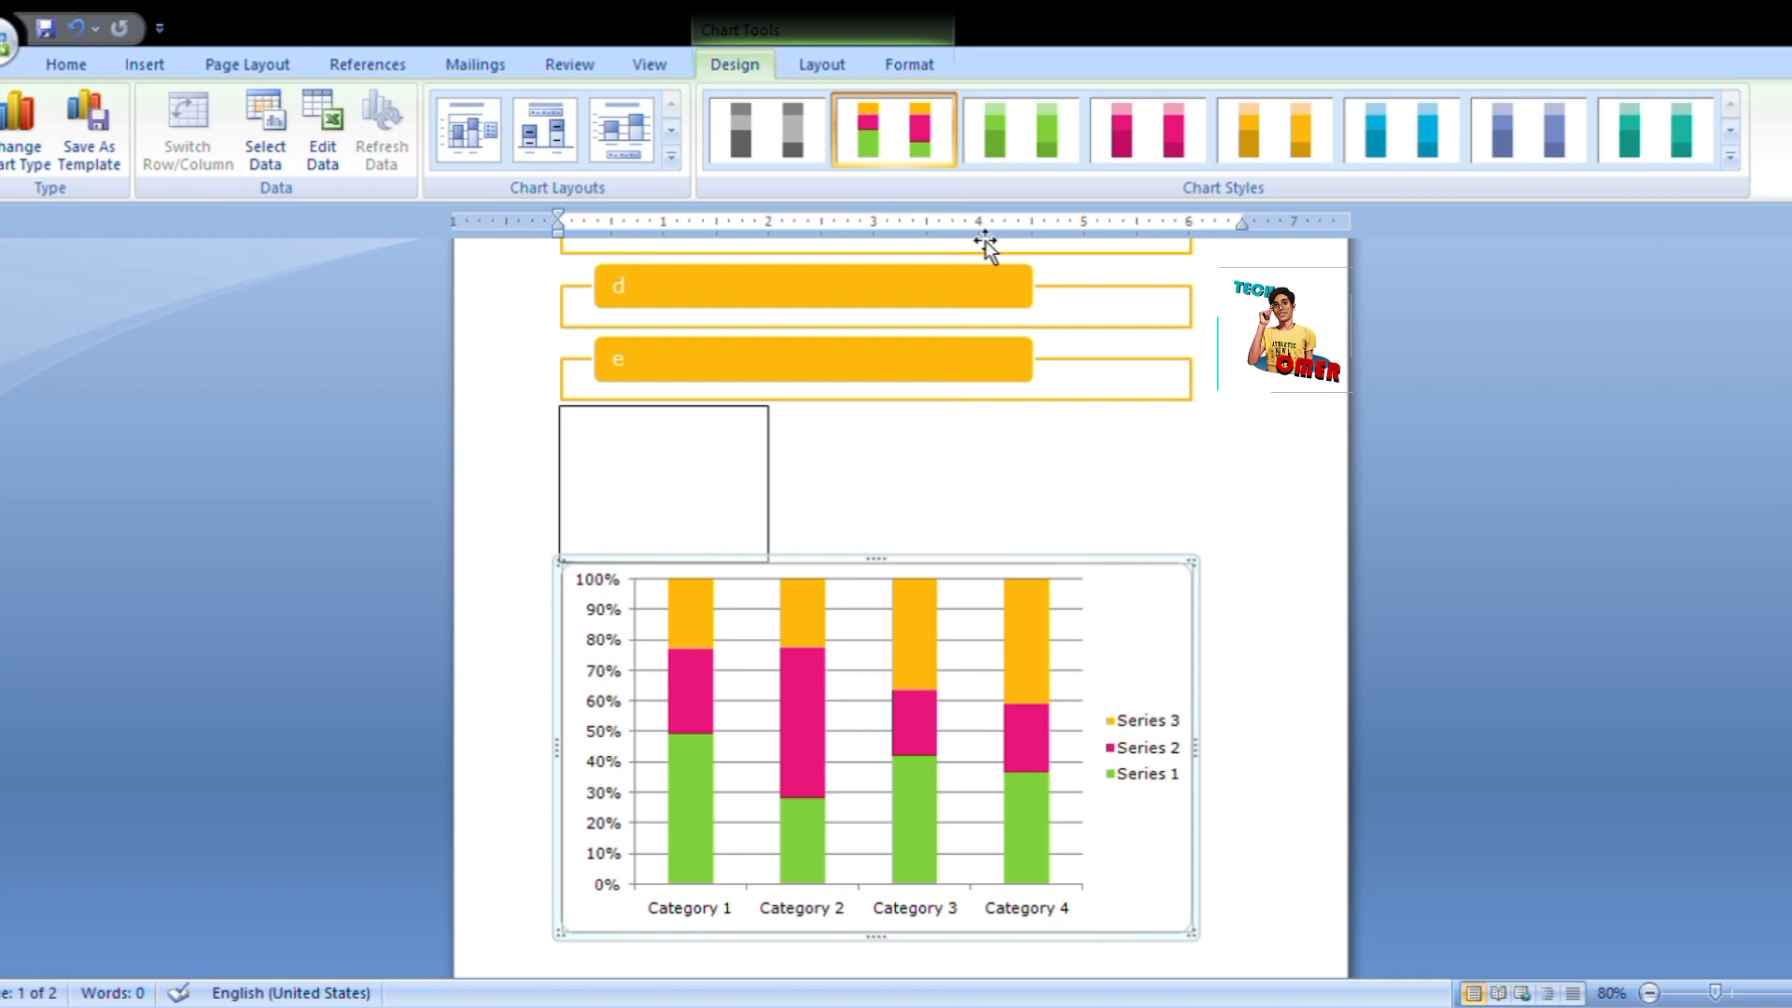
{"action": "left_click", "coordinate": [1101, 114]}
{"action": "left_click", "coordinate": [1028, 125]}
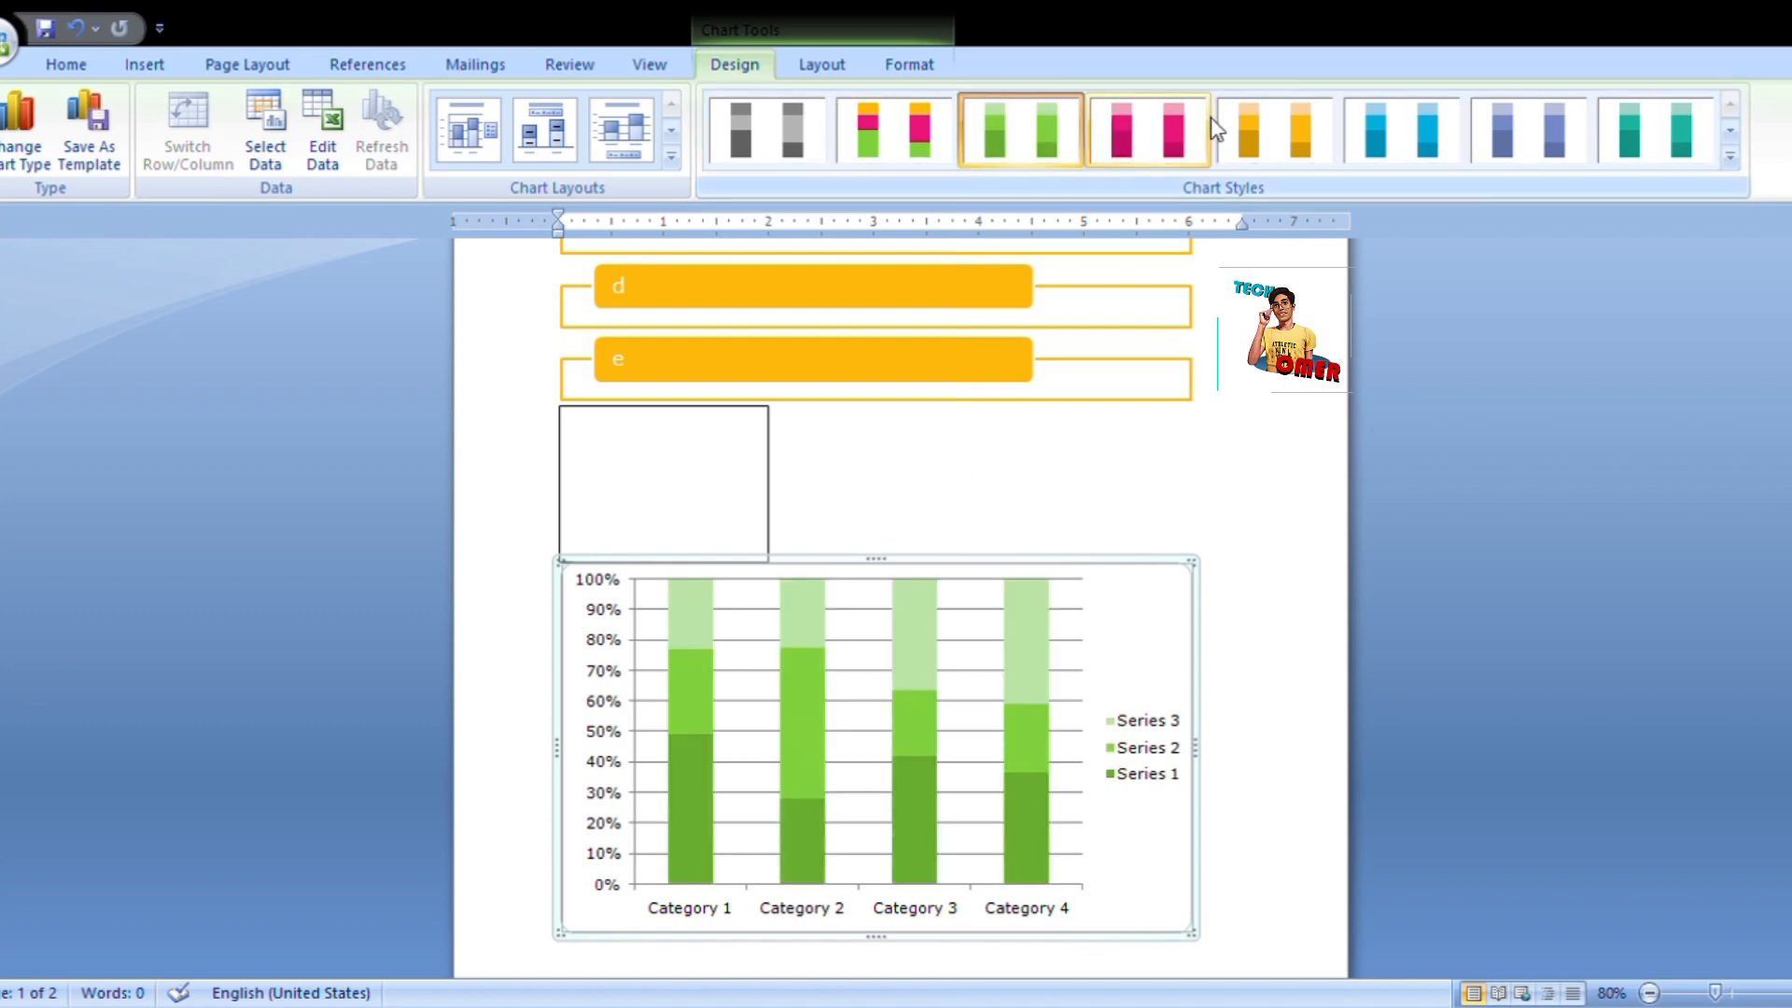
{"action": "left_click", "coordinate": [1275, 129]}
{"action": "left_click", "coordinate": [1450, 121]}
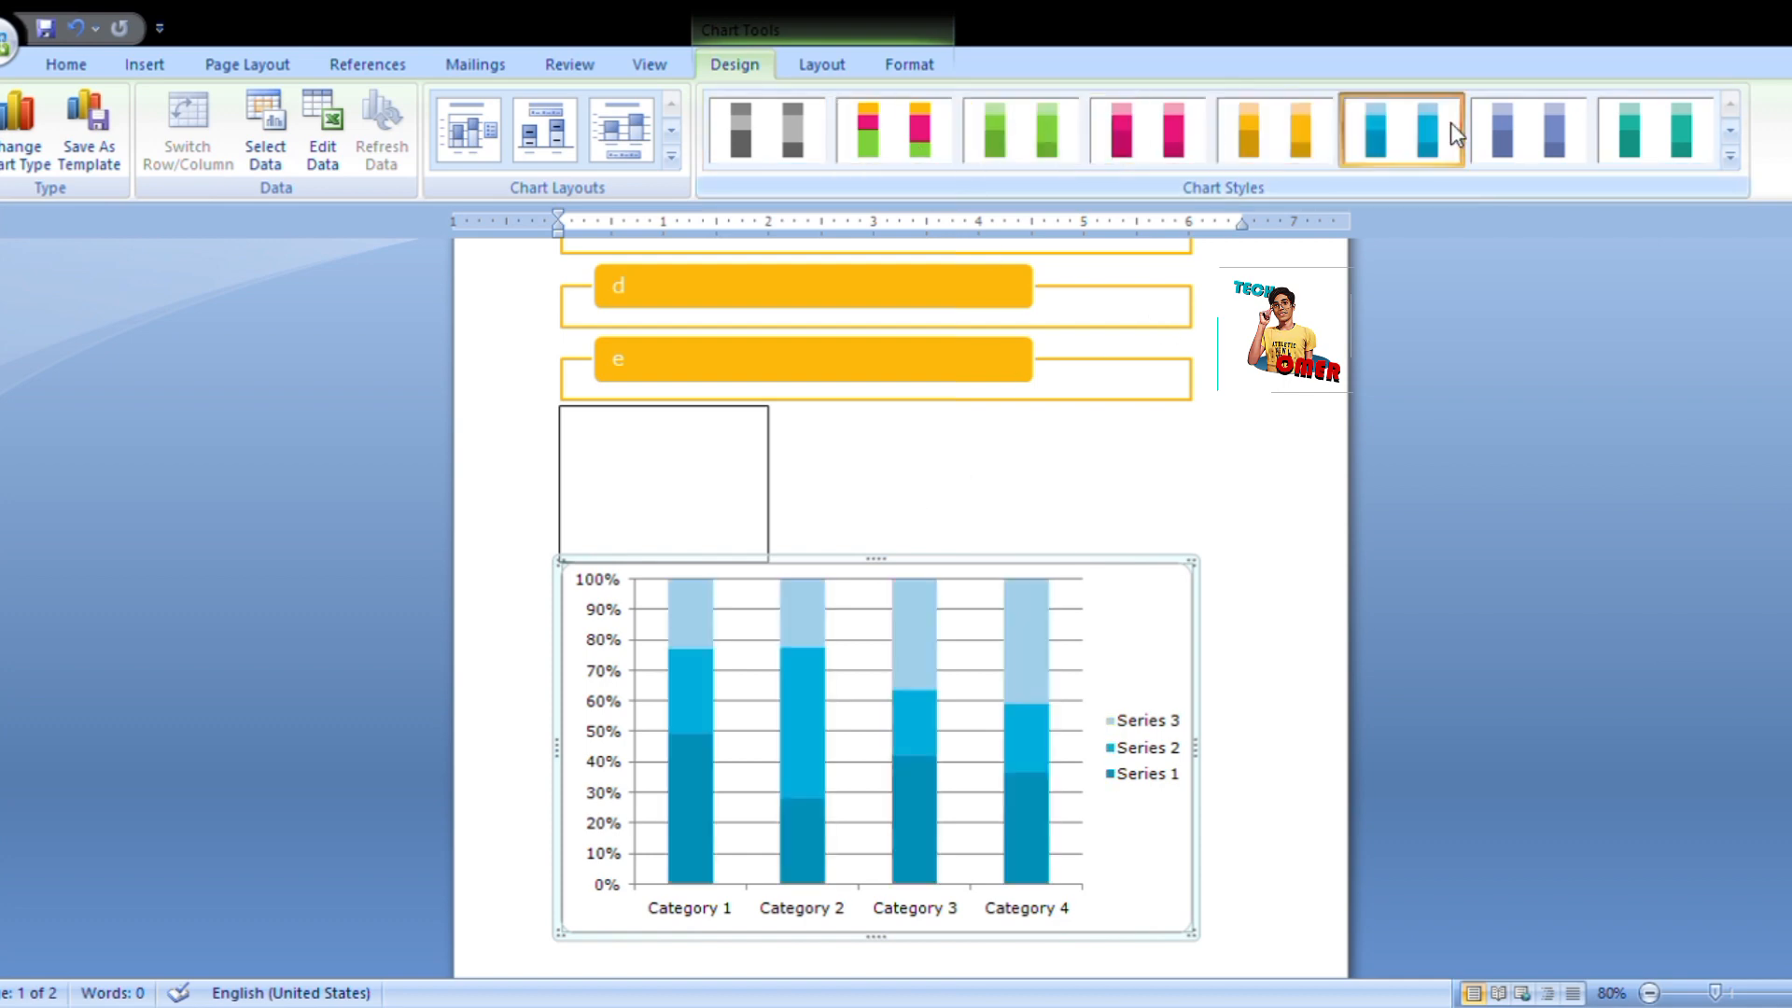
{"action": "left_click", "coordinate": [1579, 110]}
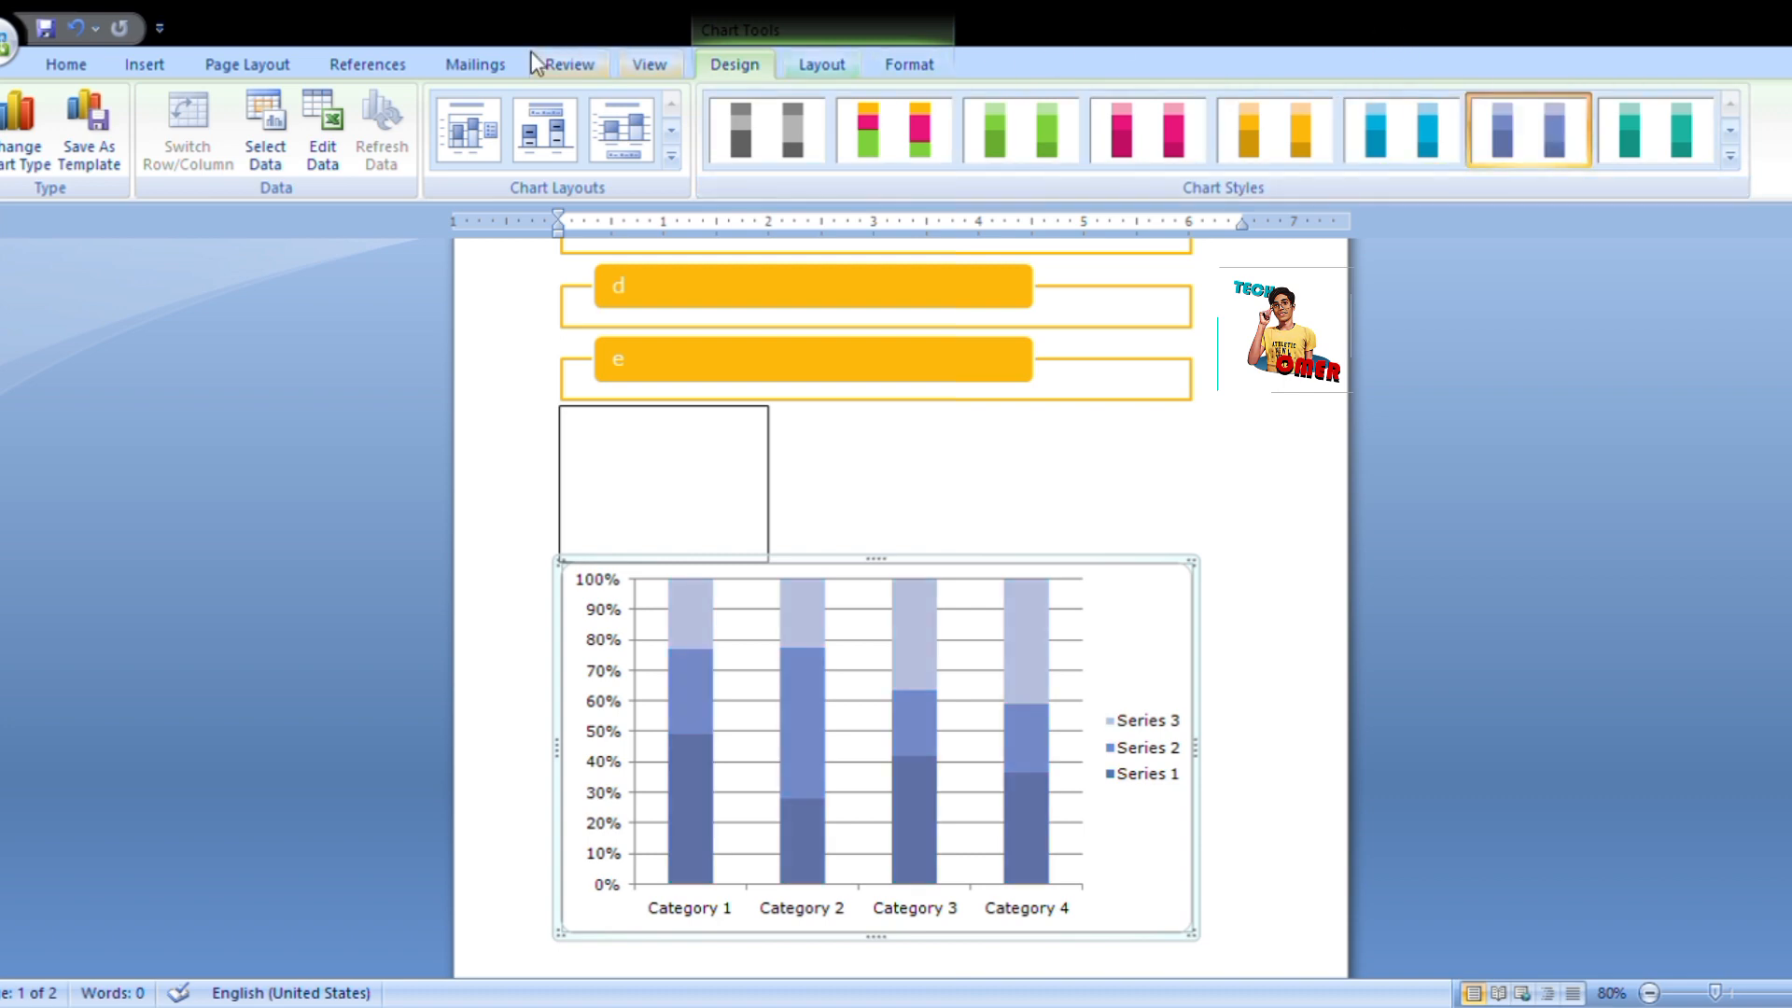
{"action": "left_click", "coordinate": [196, 64]}
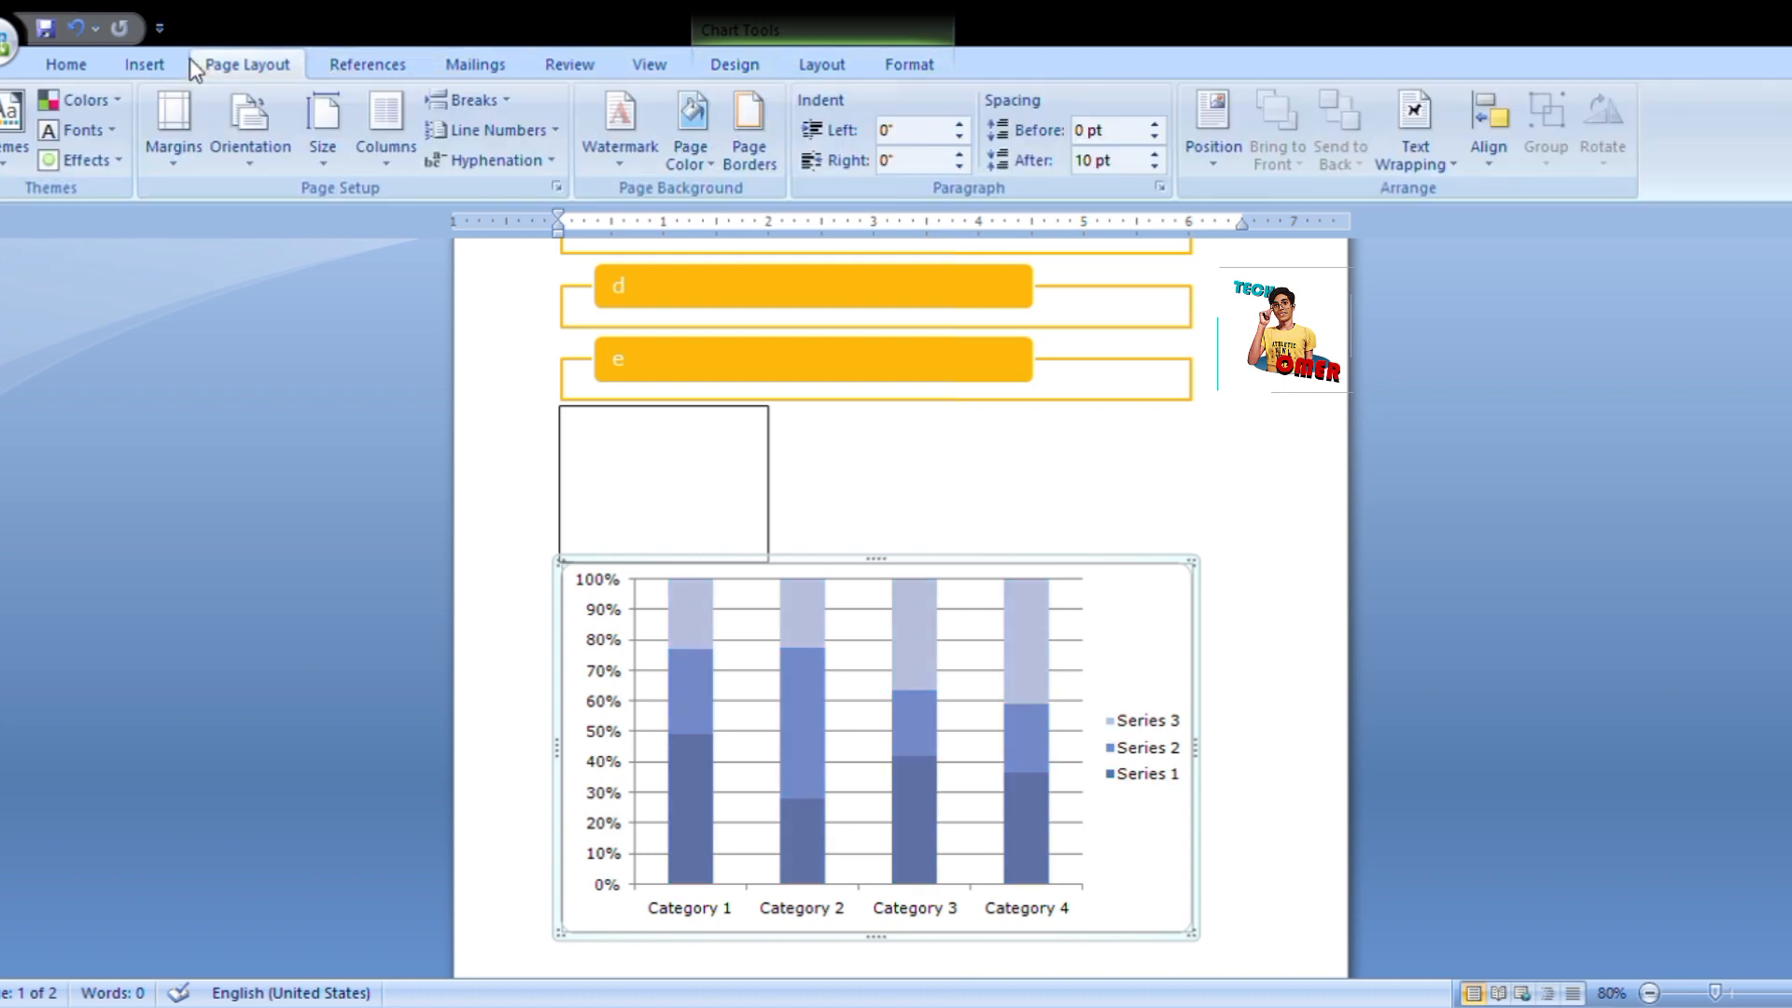
{"action": "left_click", "coordinate": [150, 67]}
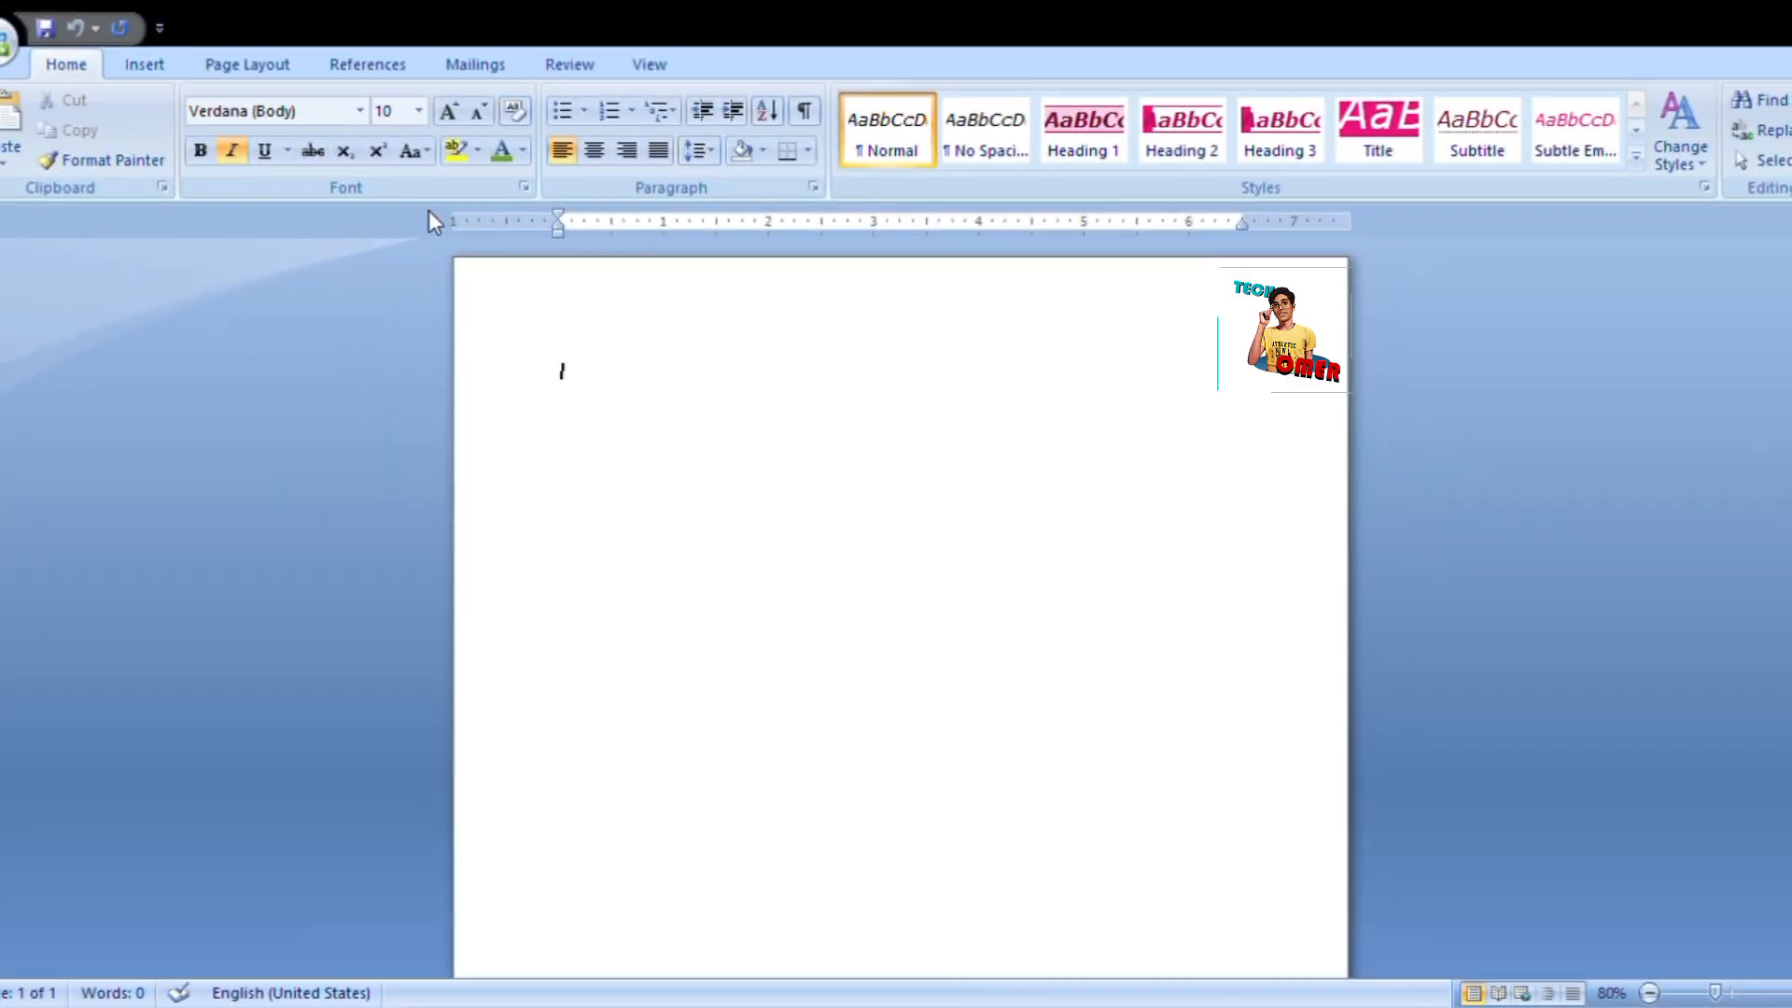
Set the font size to 16 for text on the blank page.
{"action": "left_click", "coordinate": [419, 111]}
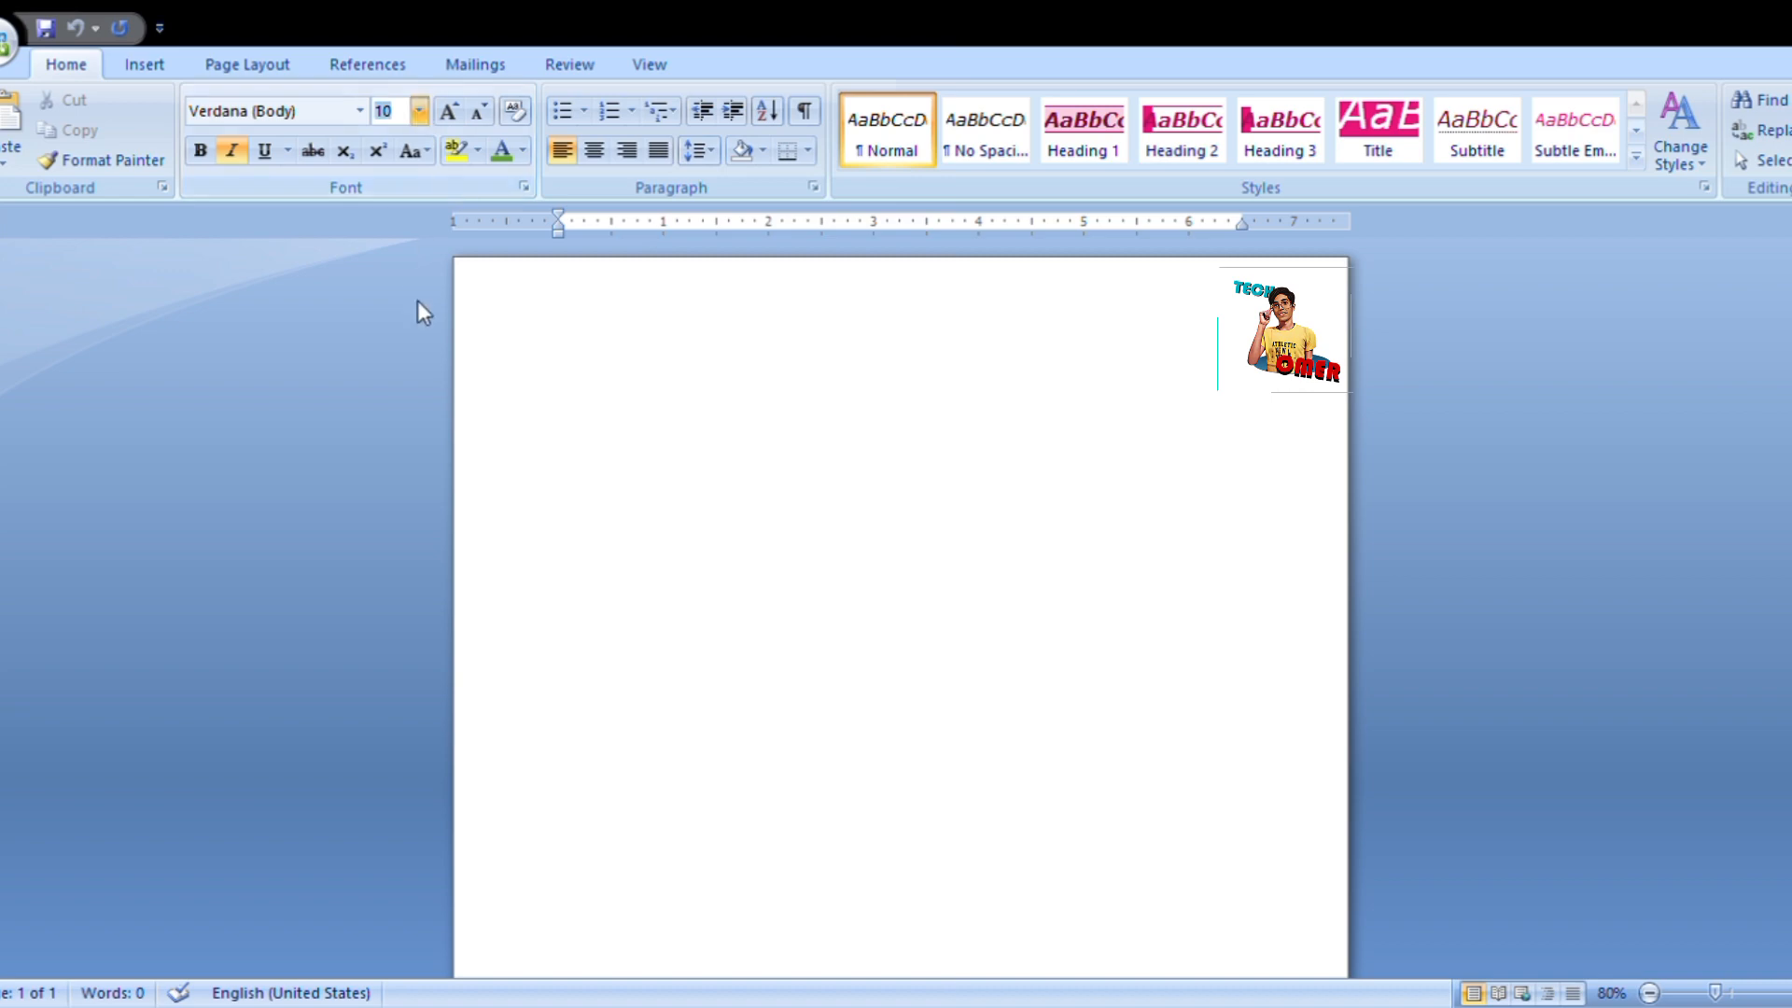
{"action": "type", "text": "16"}
{"action": "key", "text": "Return"}
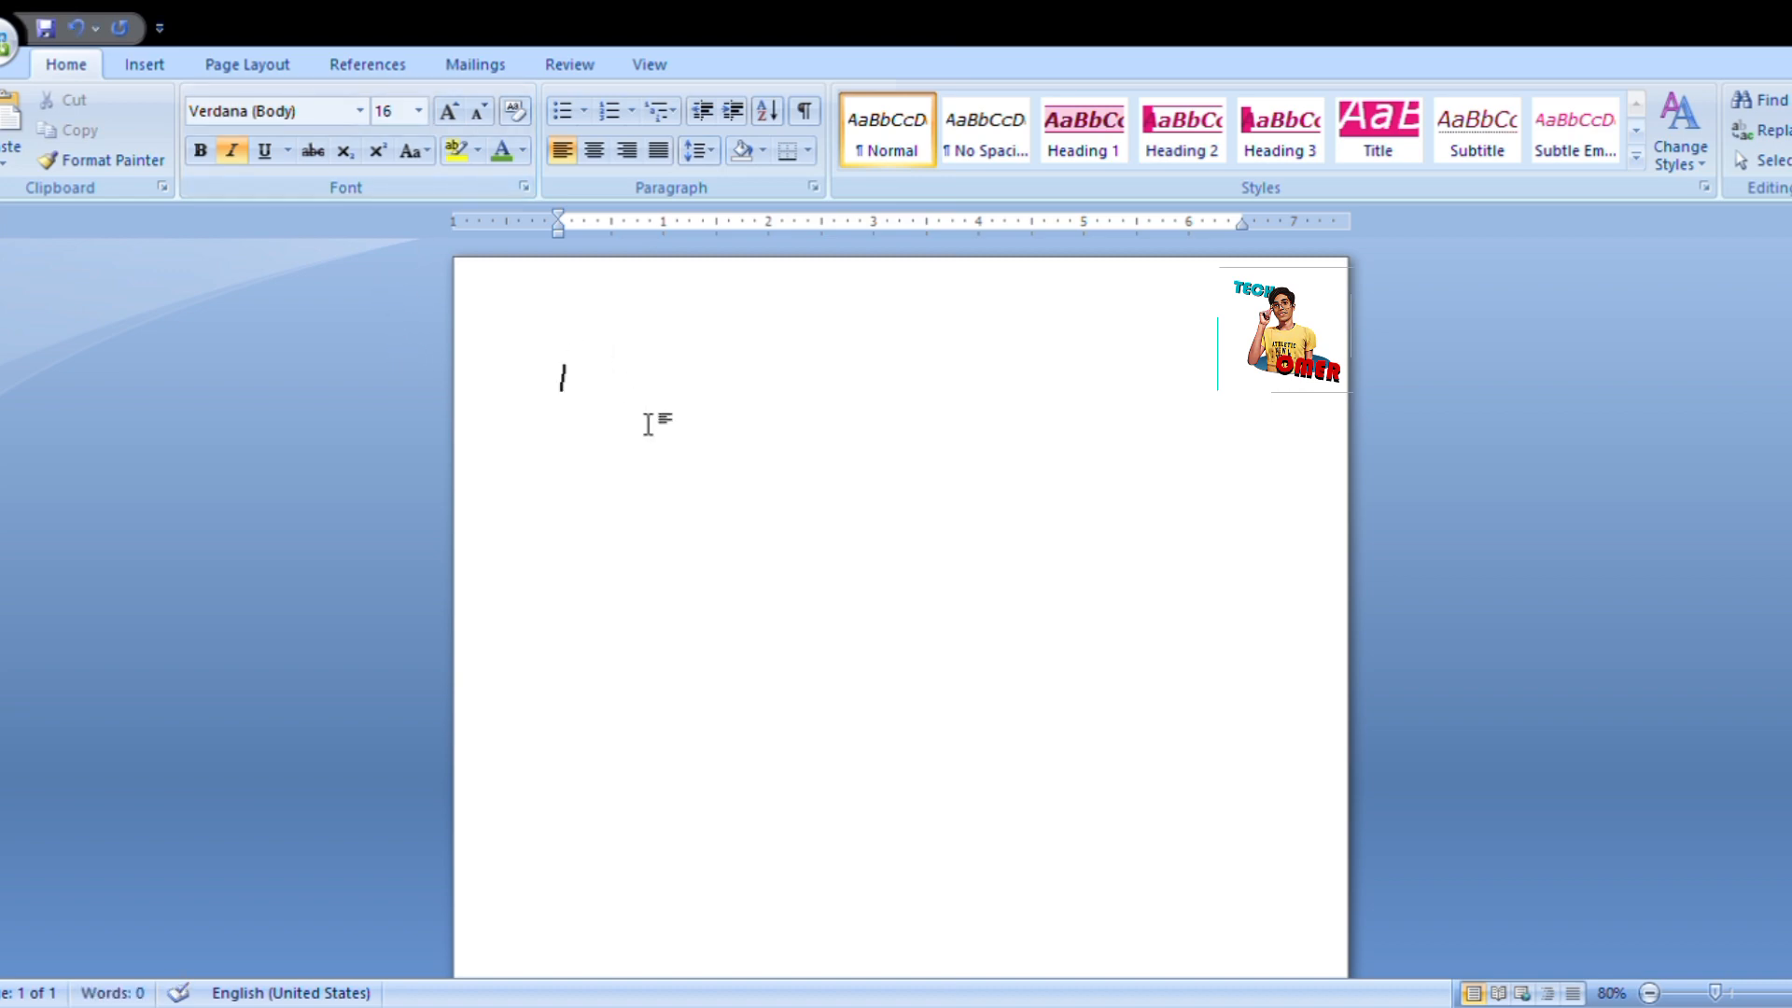
Write a sentence consisting of a person's first name followed by "is my best friend", and save the document.
{"action": "type", "text": "RA"}
{"action": "key", "text": "BackSpace"}
{"action": "type", "text": "a"}
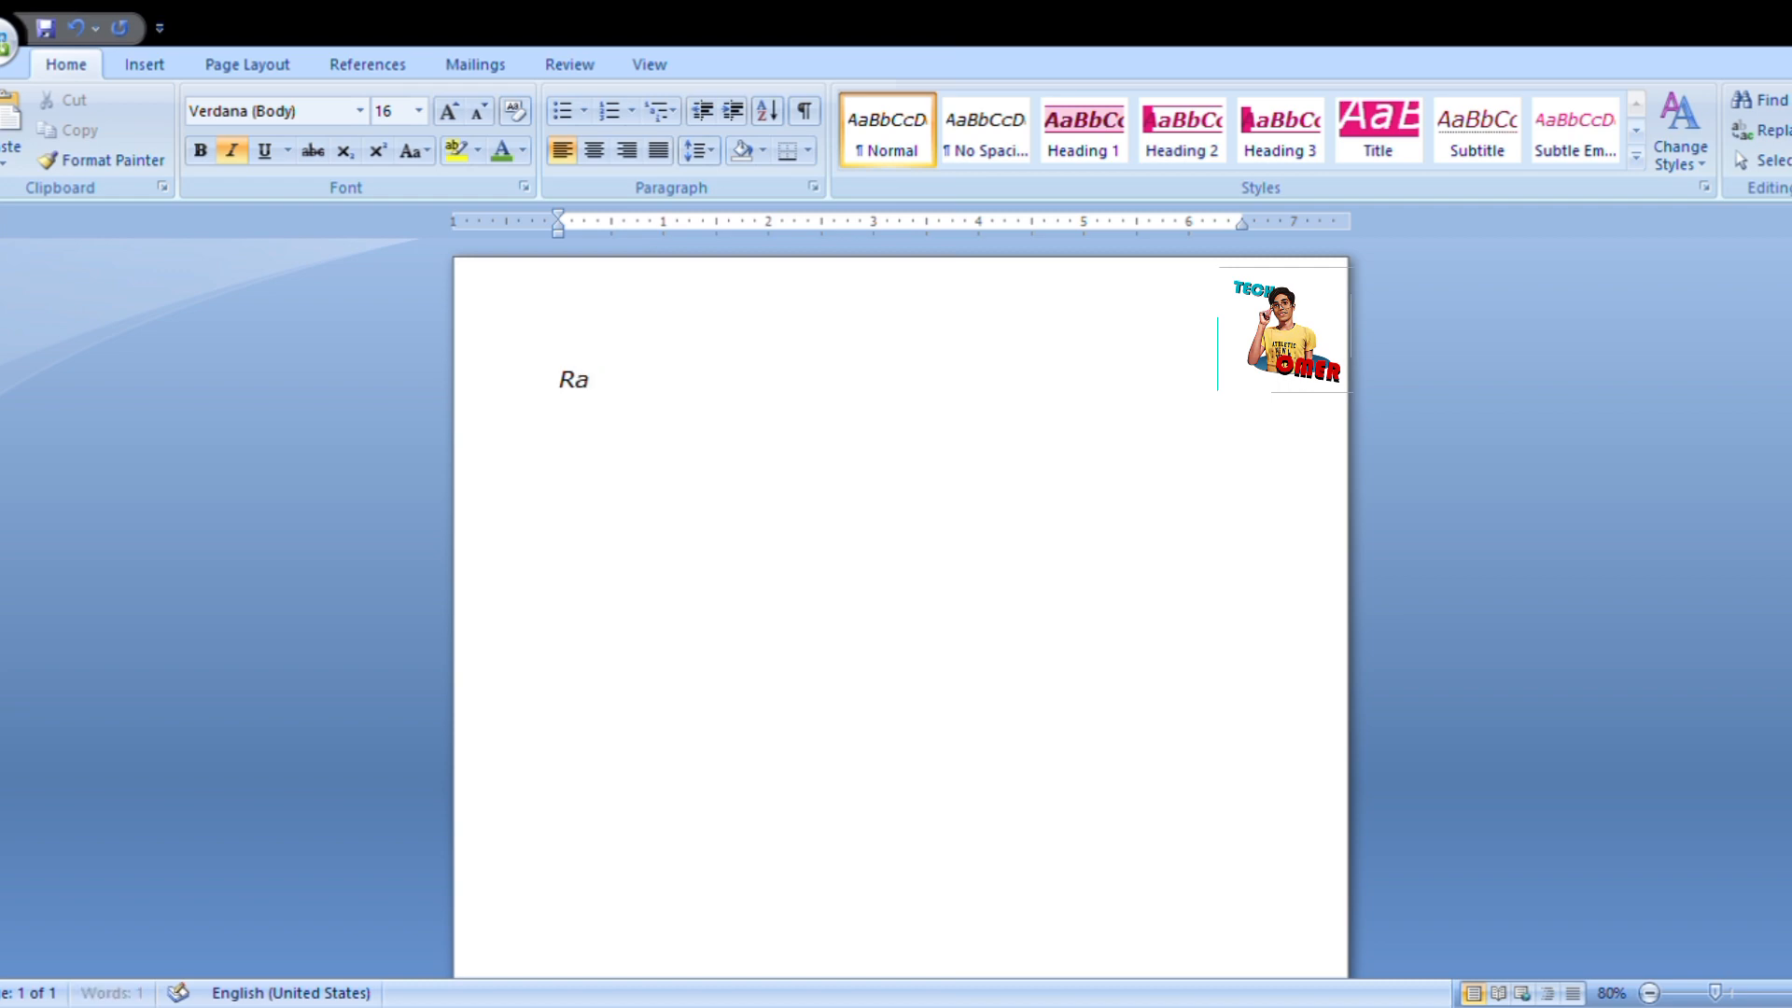
{"action": "type", "text": "m is my best "}
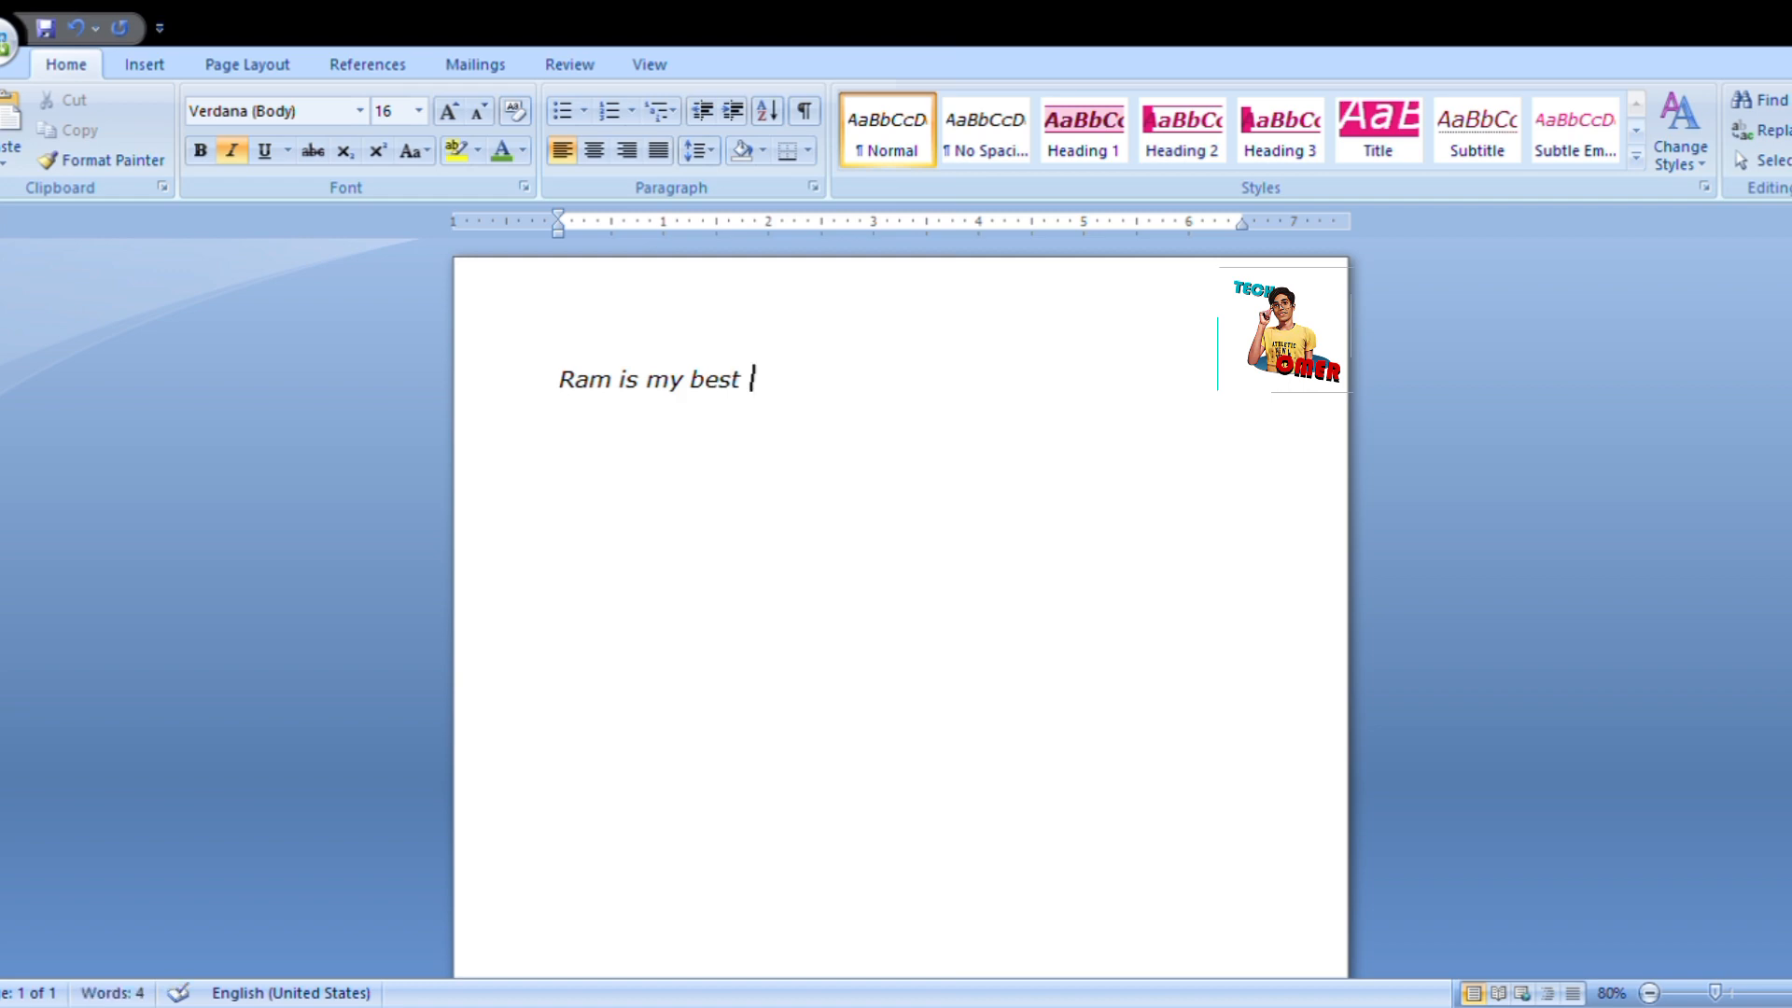
{"action": "type", "text": "friend"}
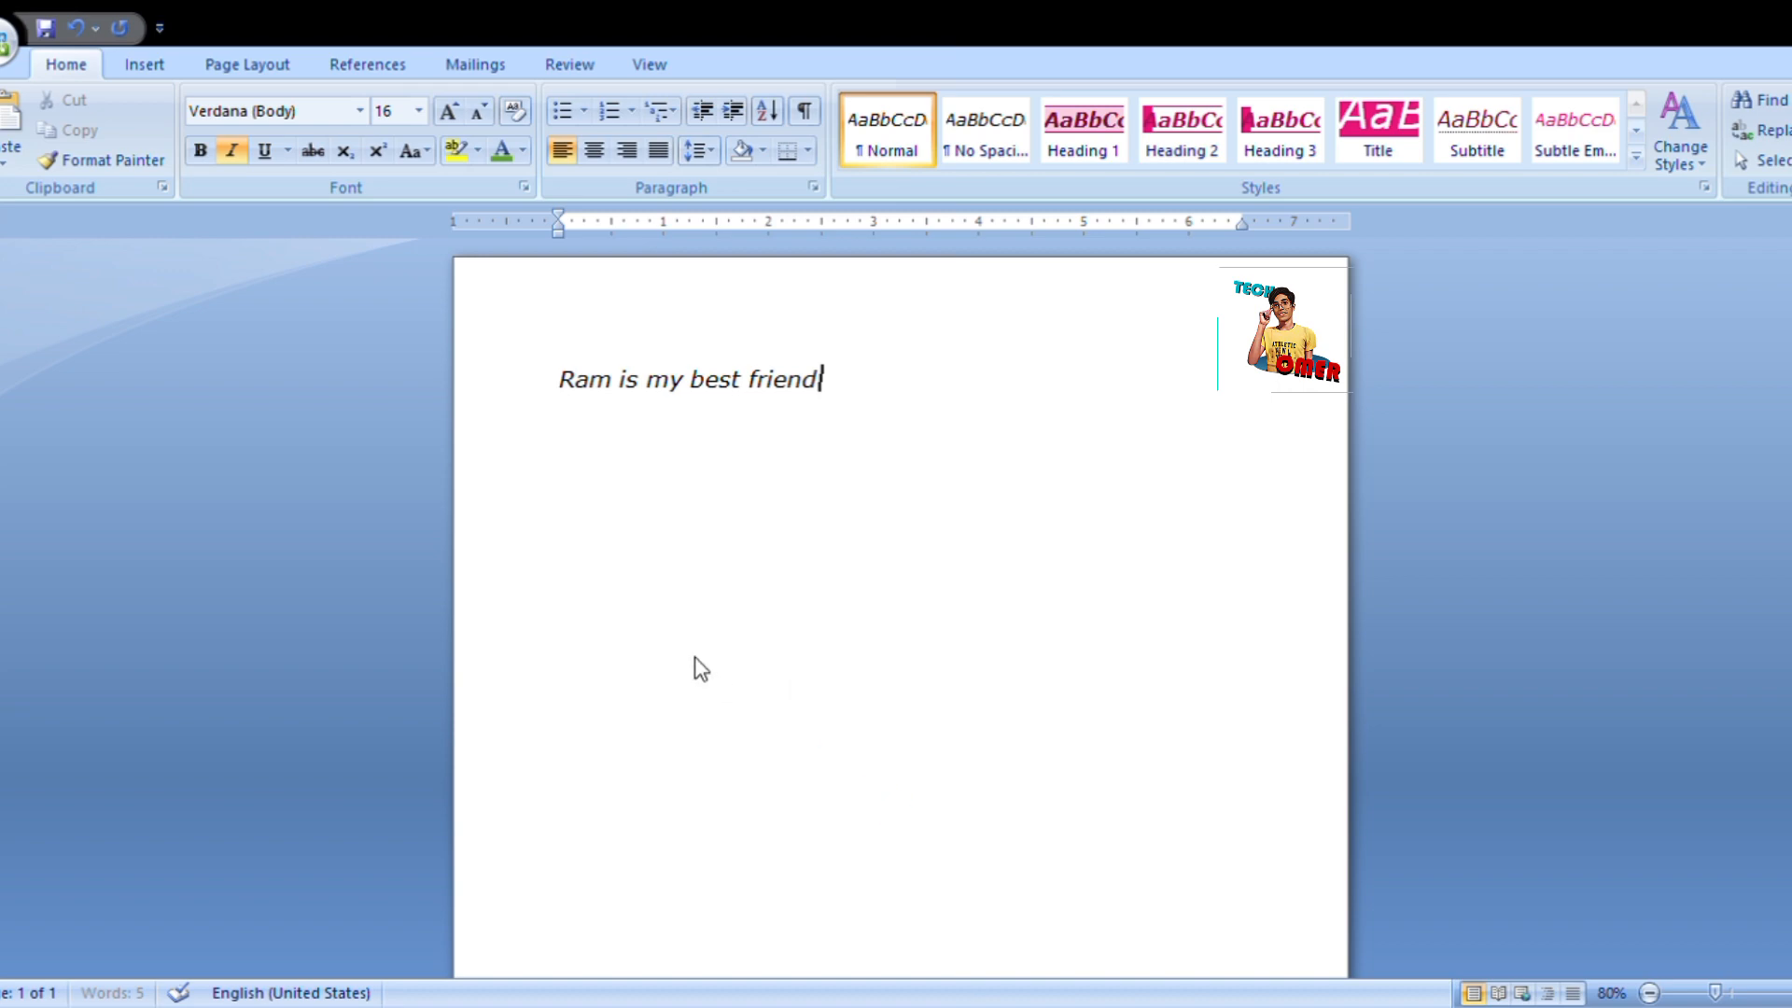
{"action": "key", "text": "ctrl+s"}
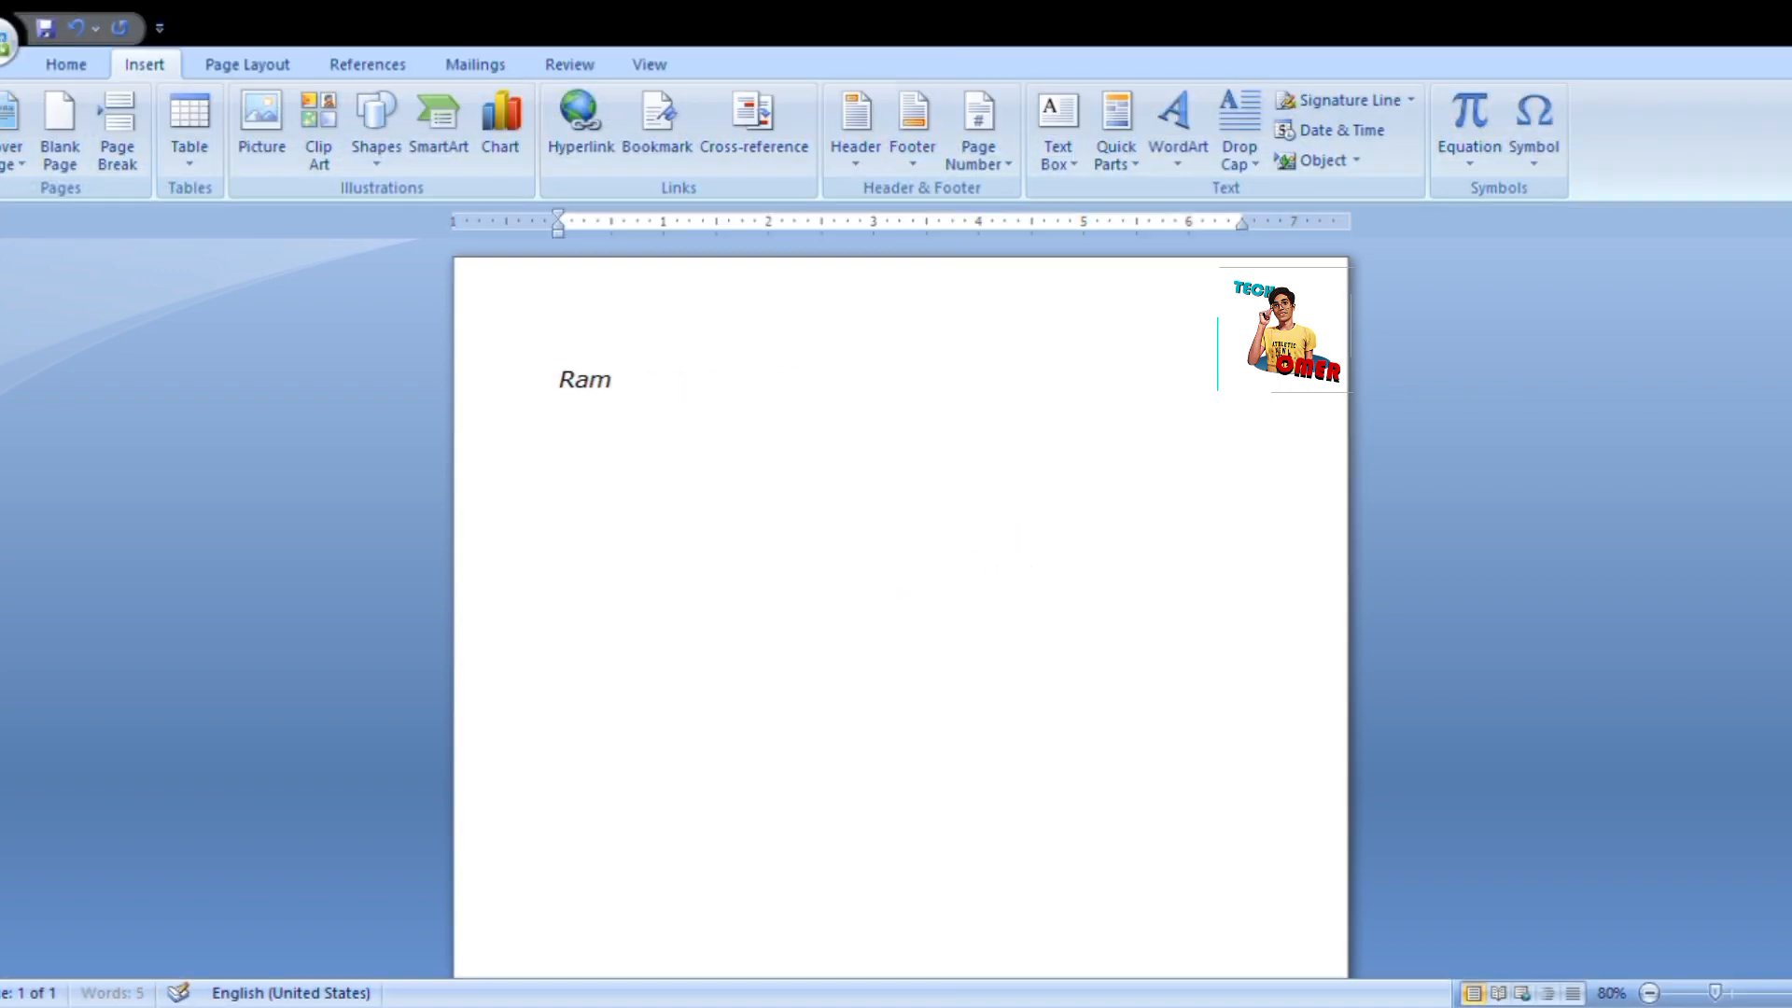
Clear the remaining text on the page and generate sample paragraphs with =rand(4,6).
{"action": "key", "text": "BackSpace"}
{"action": "key", "text": "BackSpace"}
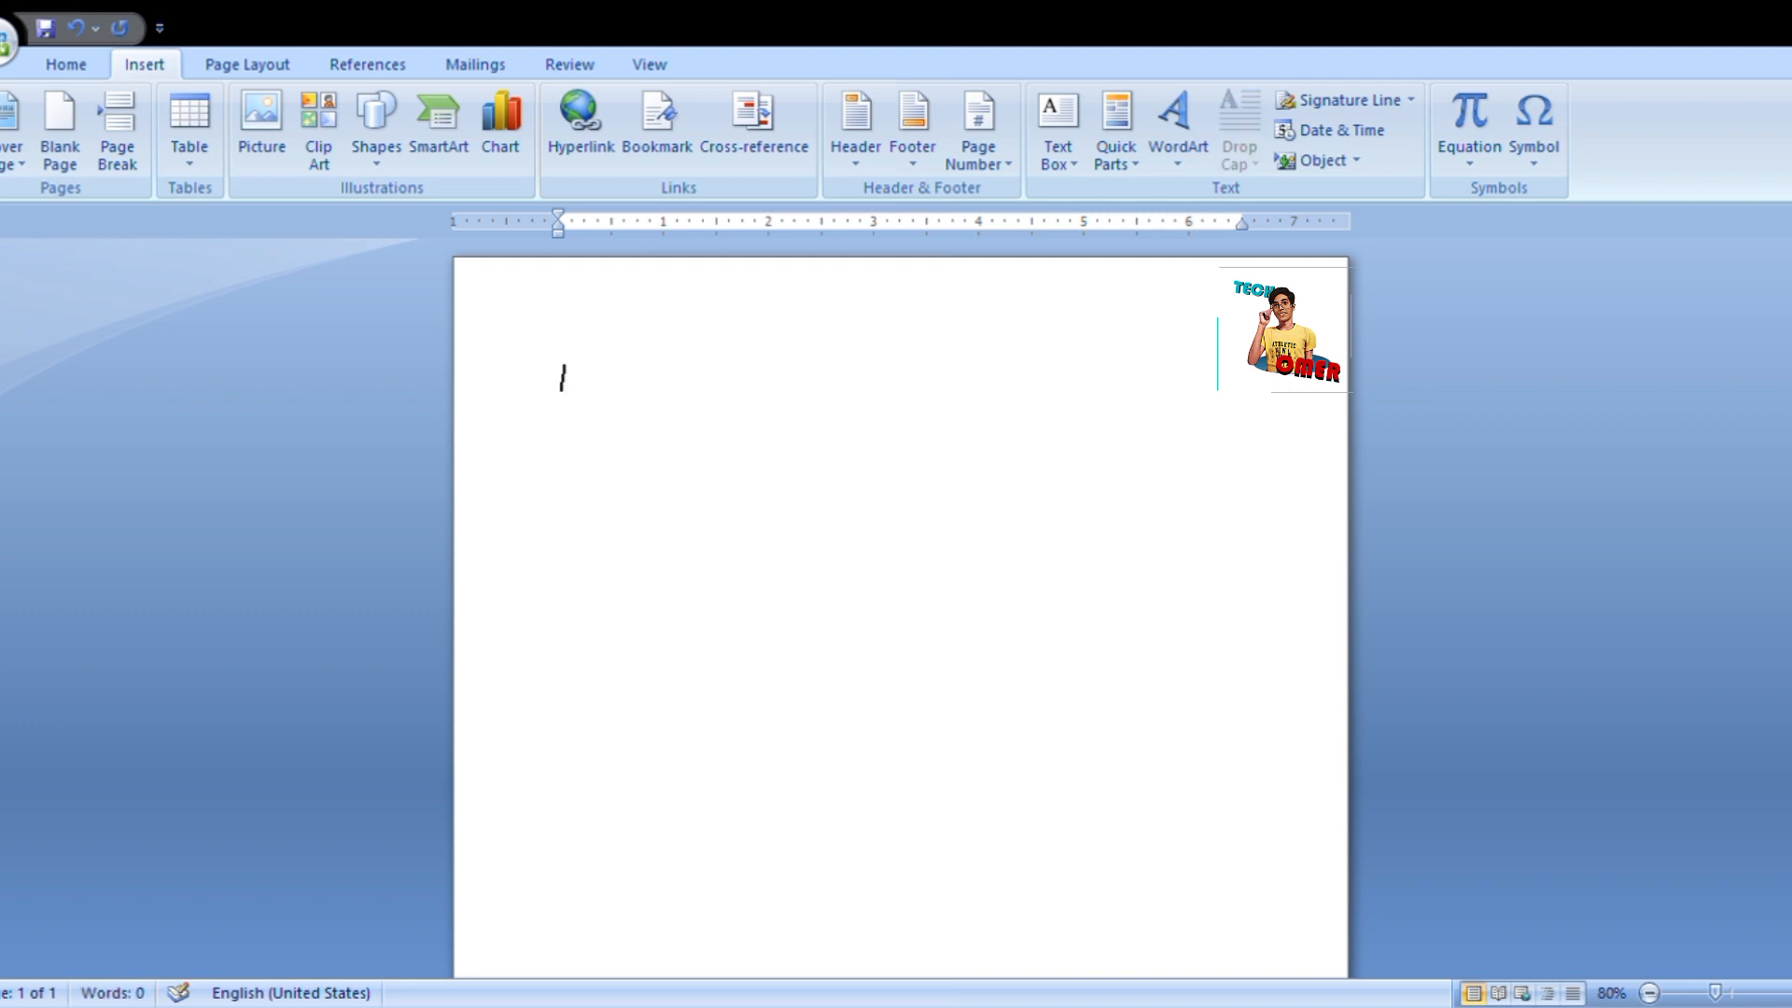
{"action": "type", "text": "="}
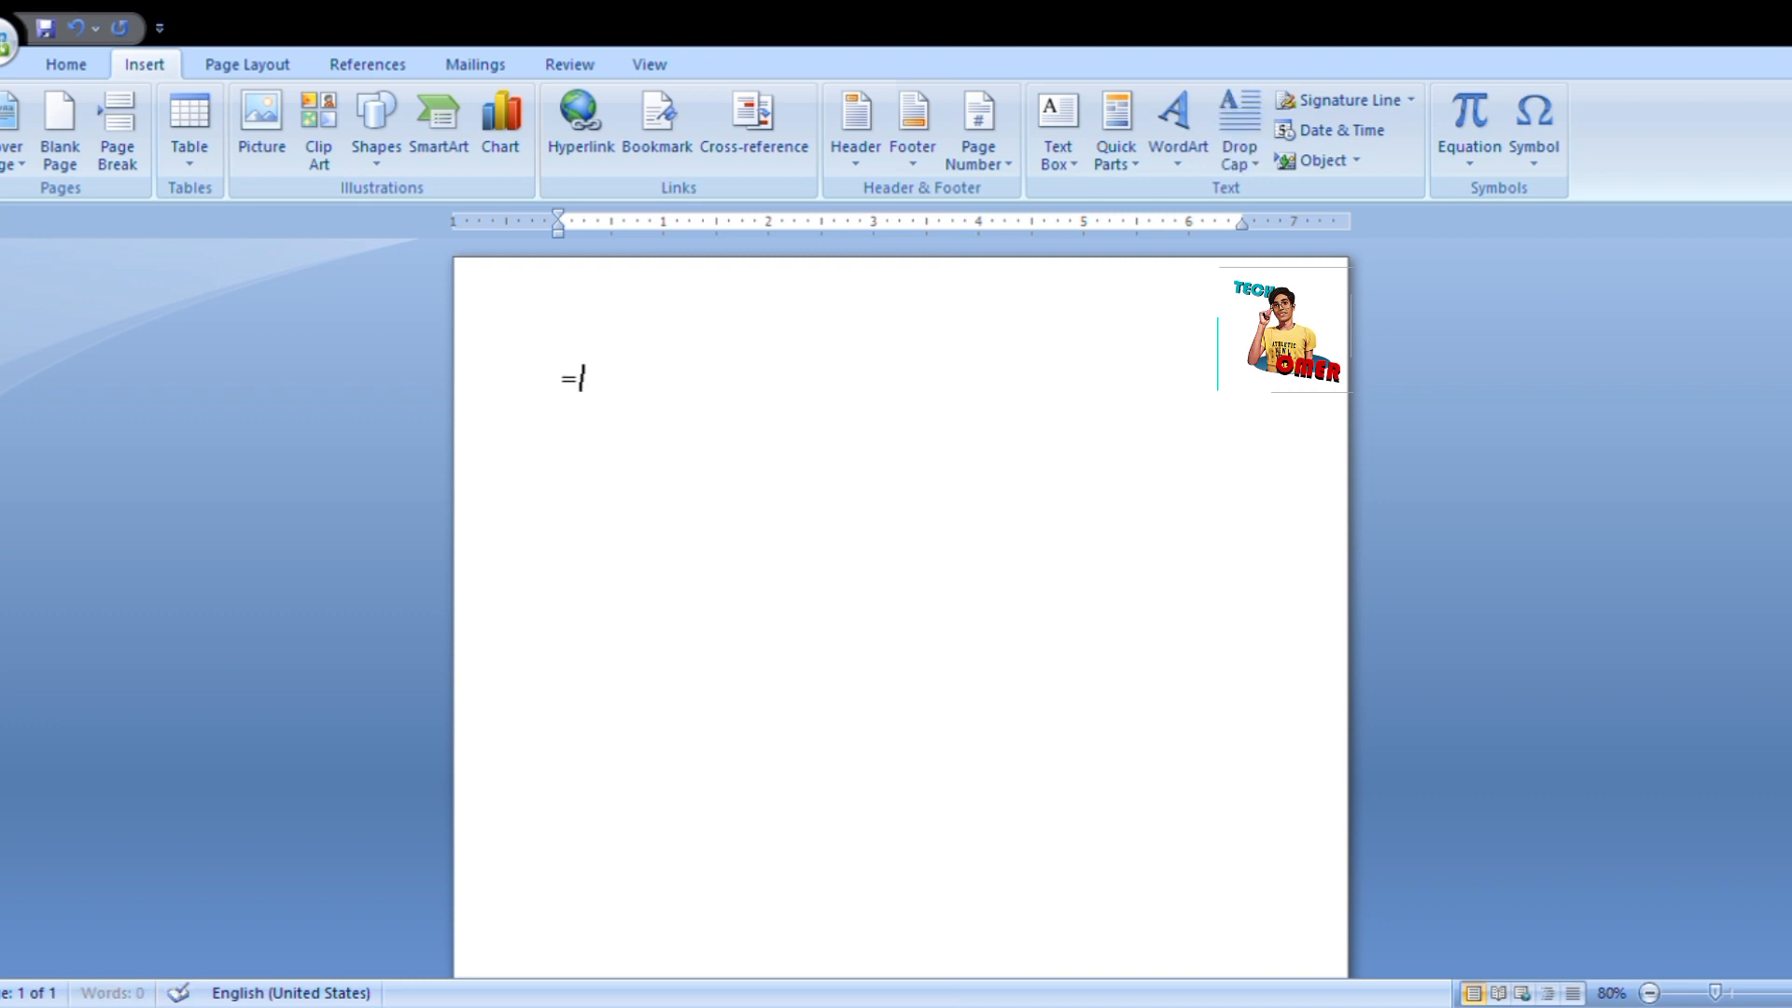
{"action": "type", "text": "rand("}
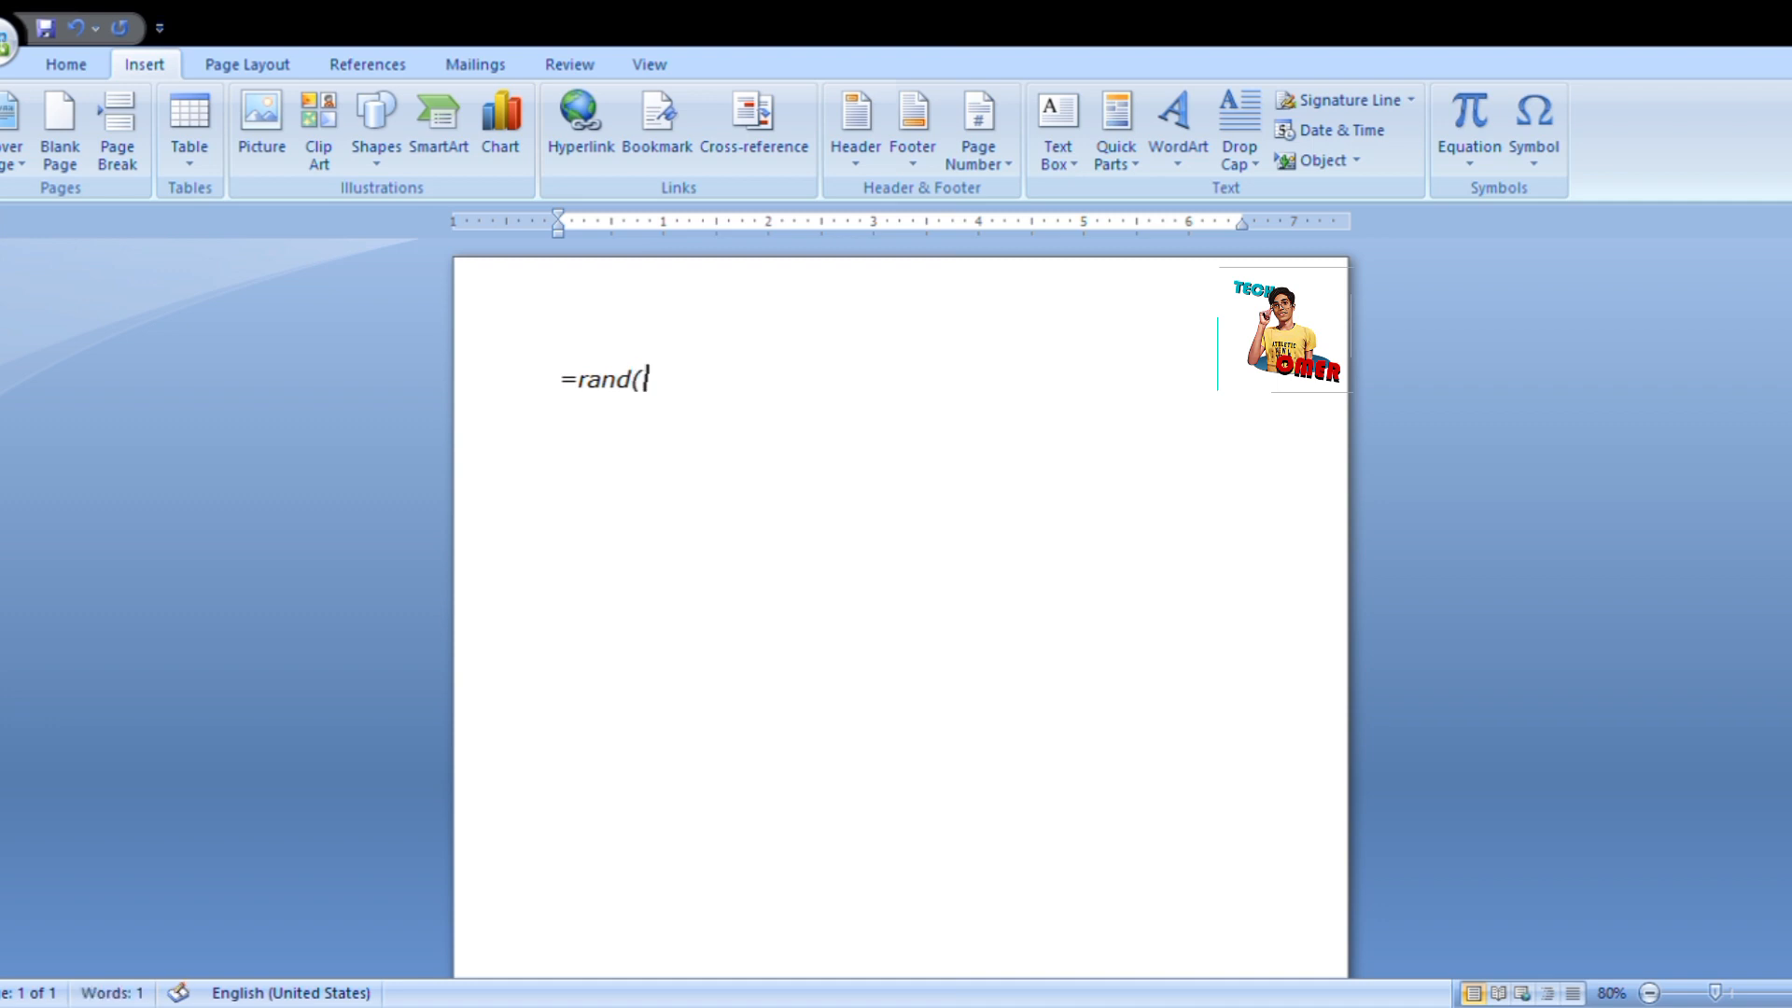
{"action": "type", "text": "4,6)"}
{"action": "key", "text": "Return"}
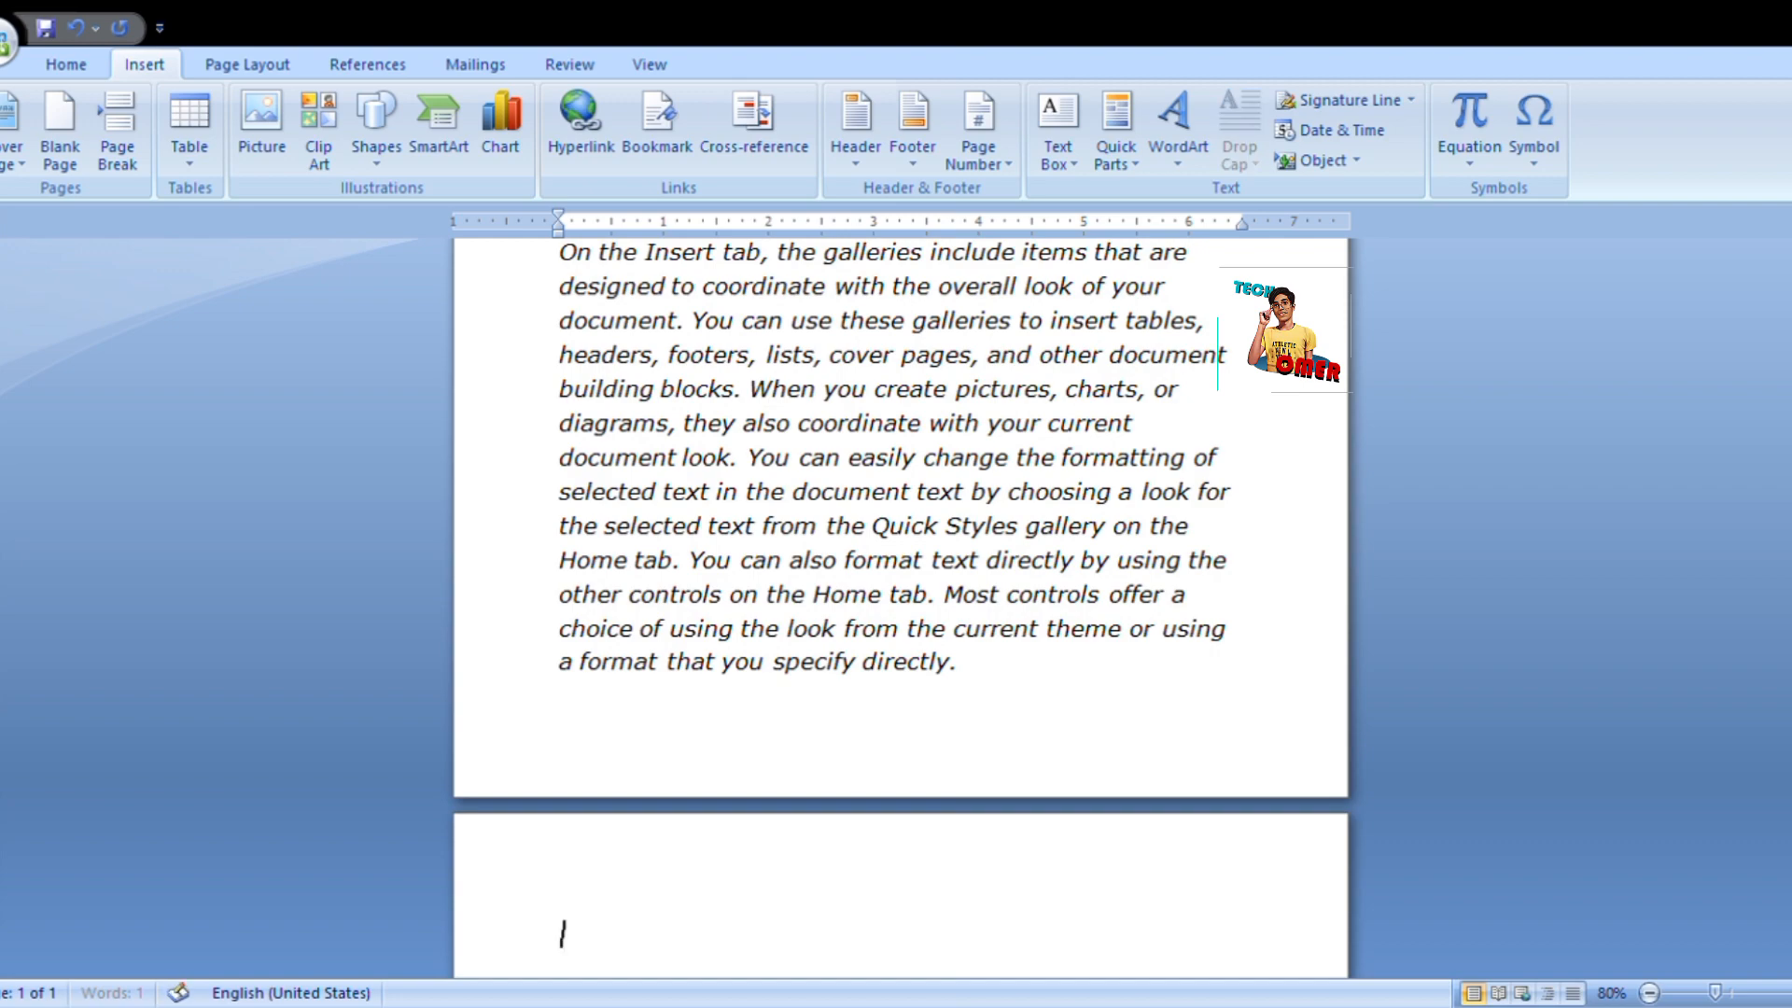
{"action": "scroll", "coordinate": [901, 607], "scroll_direction": "up", "scroll_amount": 15}
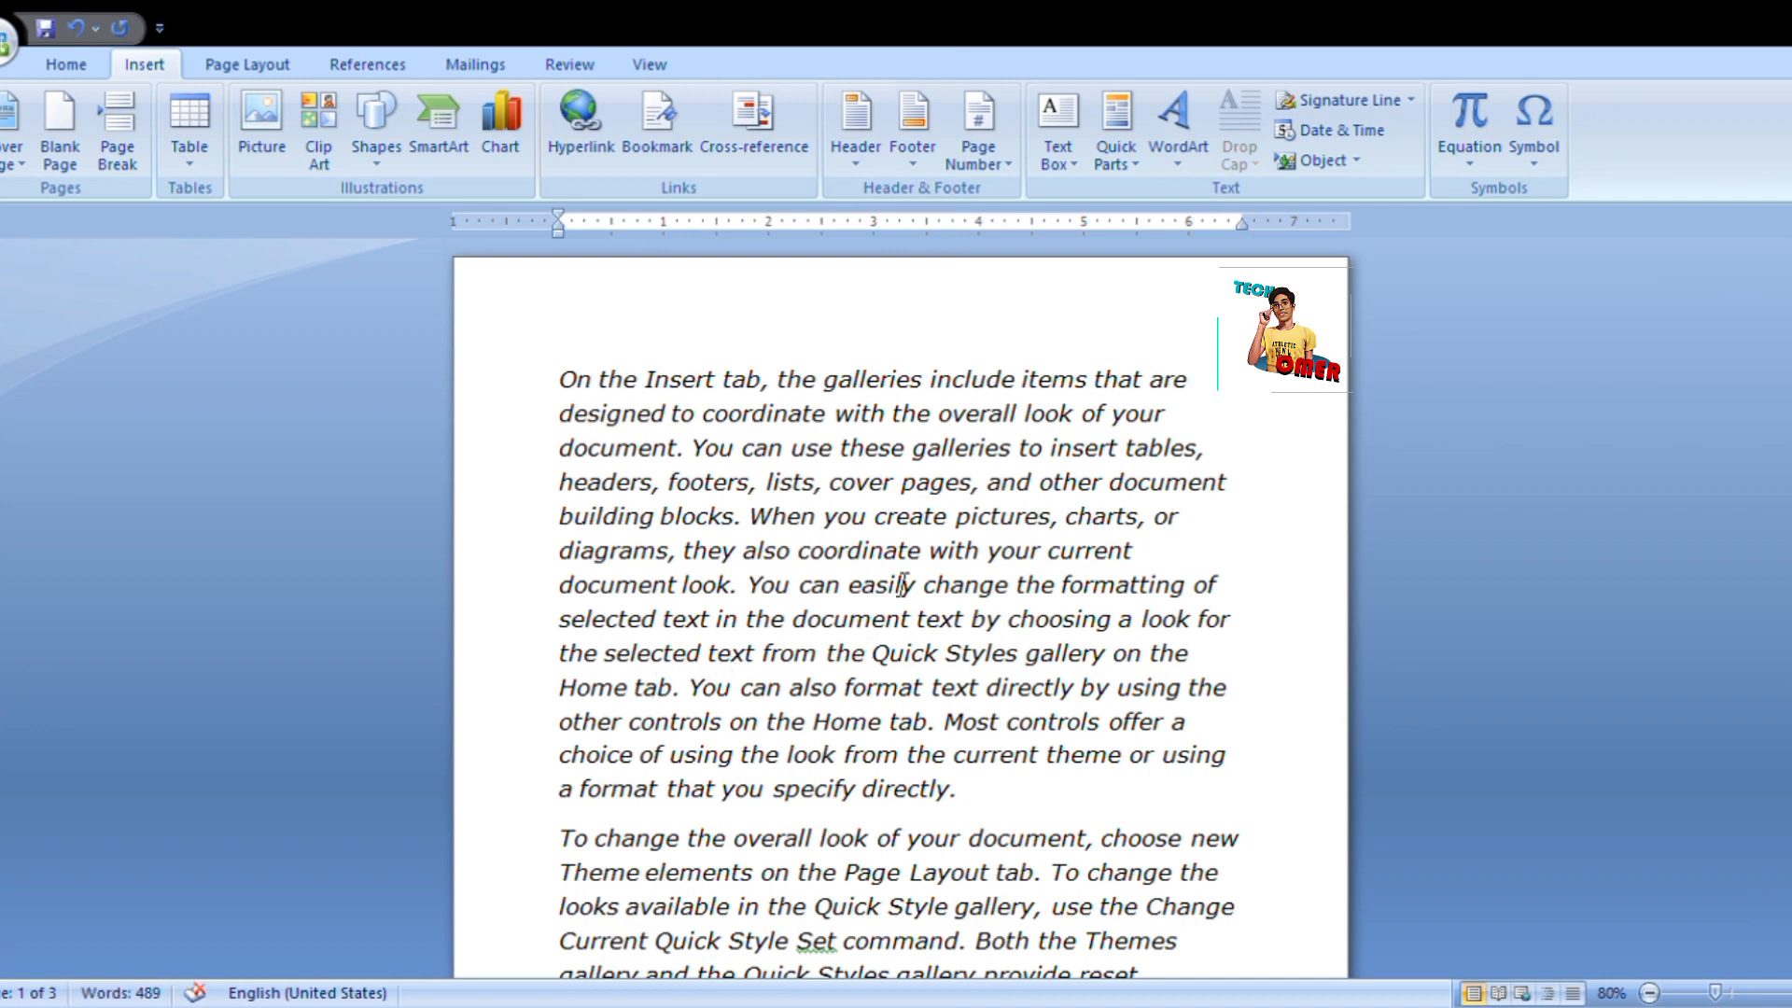
{"action": "left_click", "coordinate": [771, 598]}
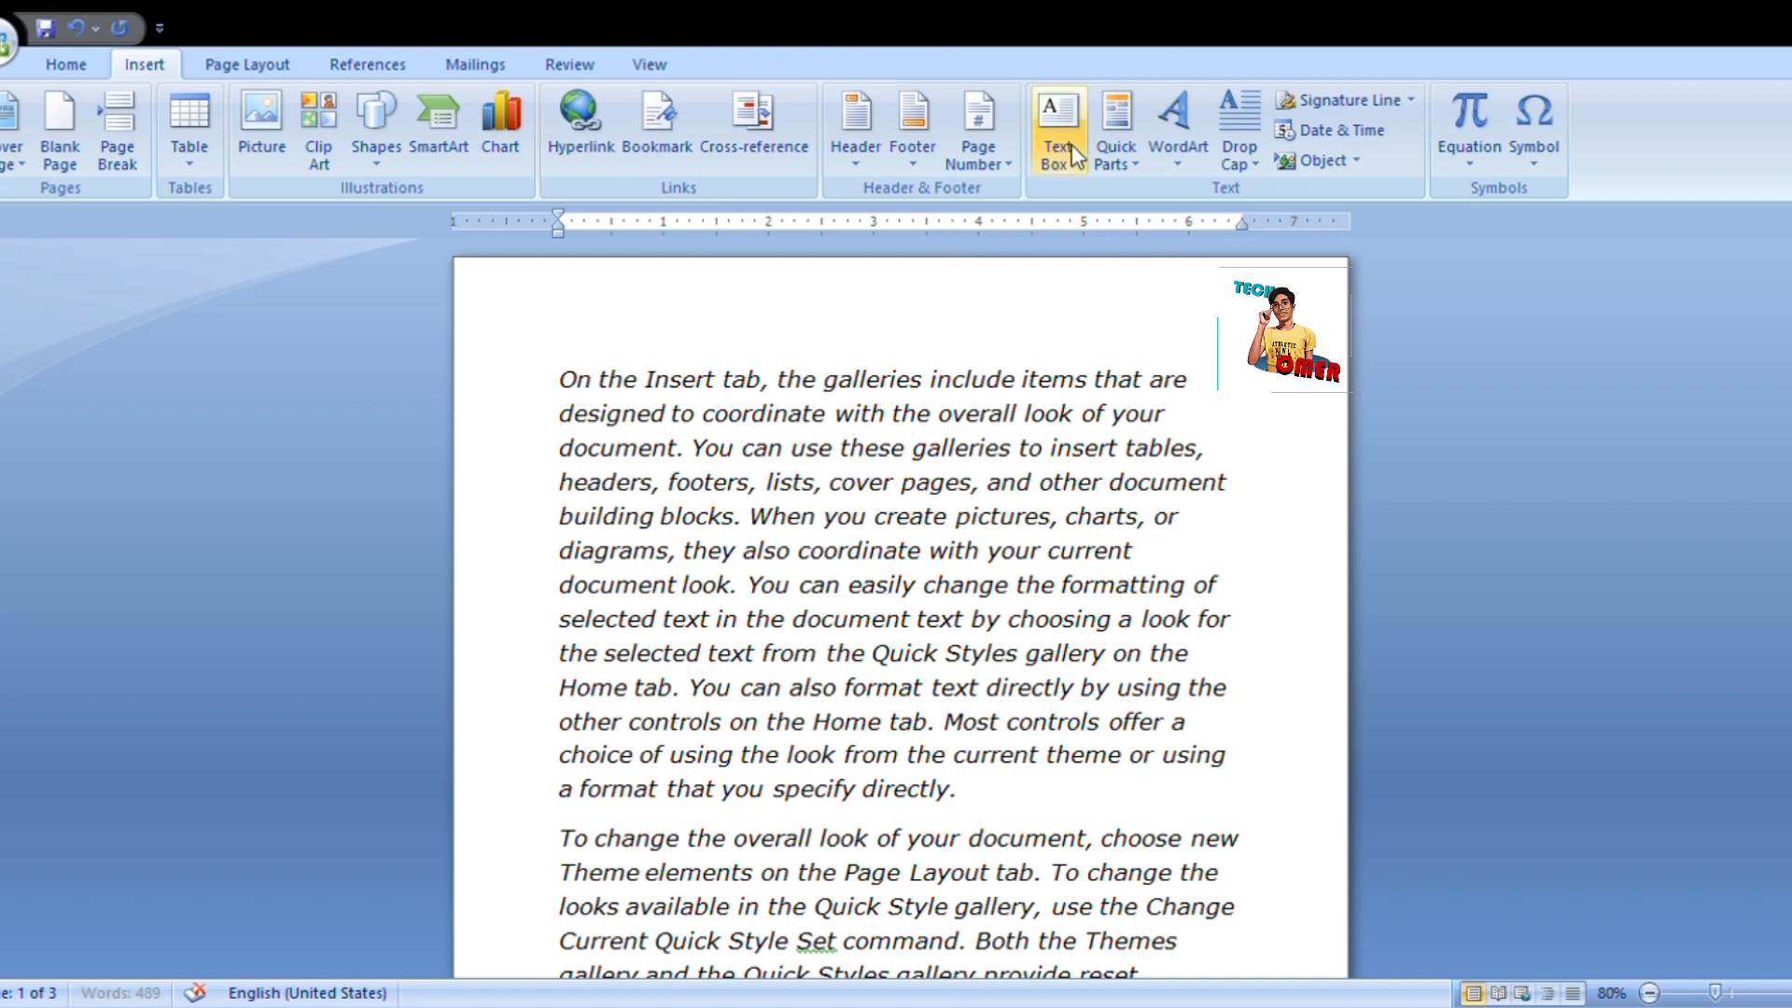
{"action": "left_click", "coordinate": [693, 172]}
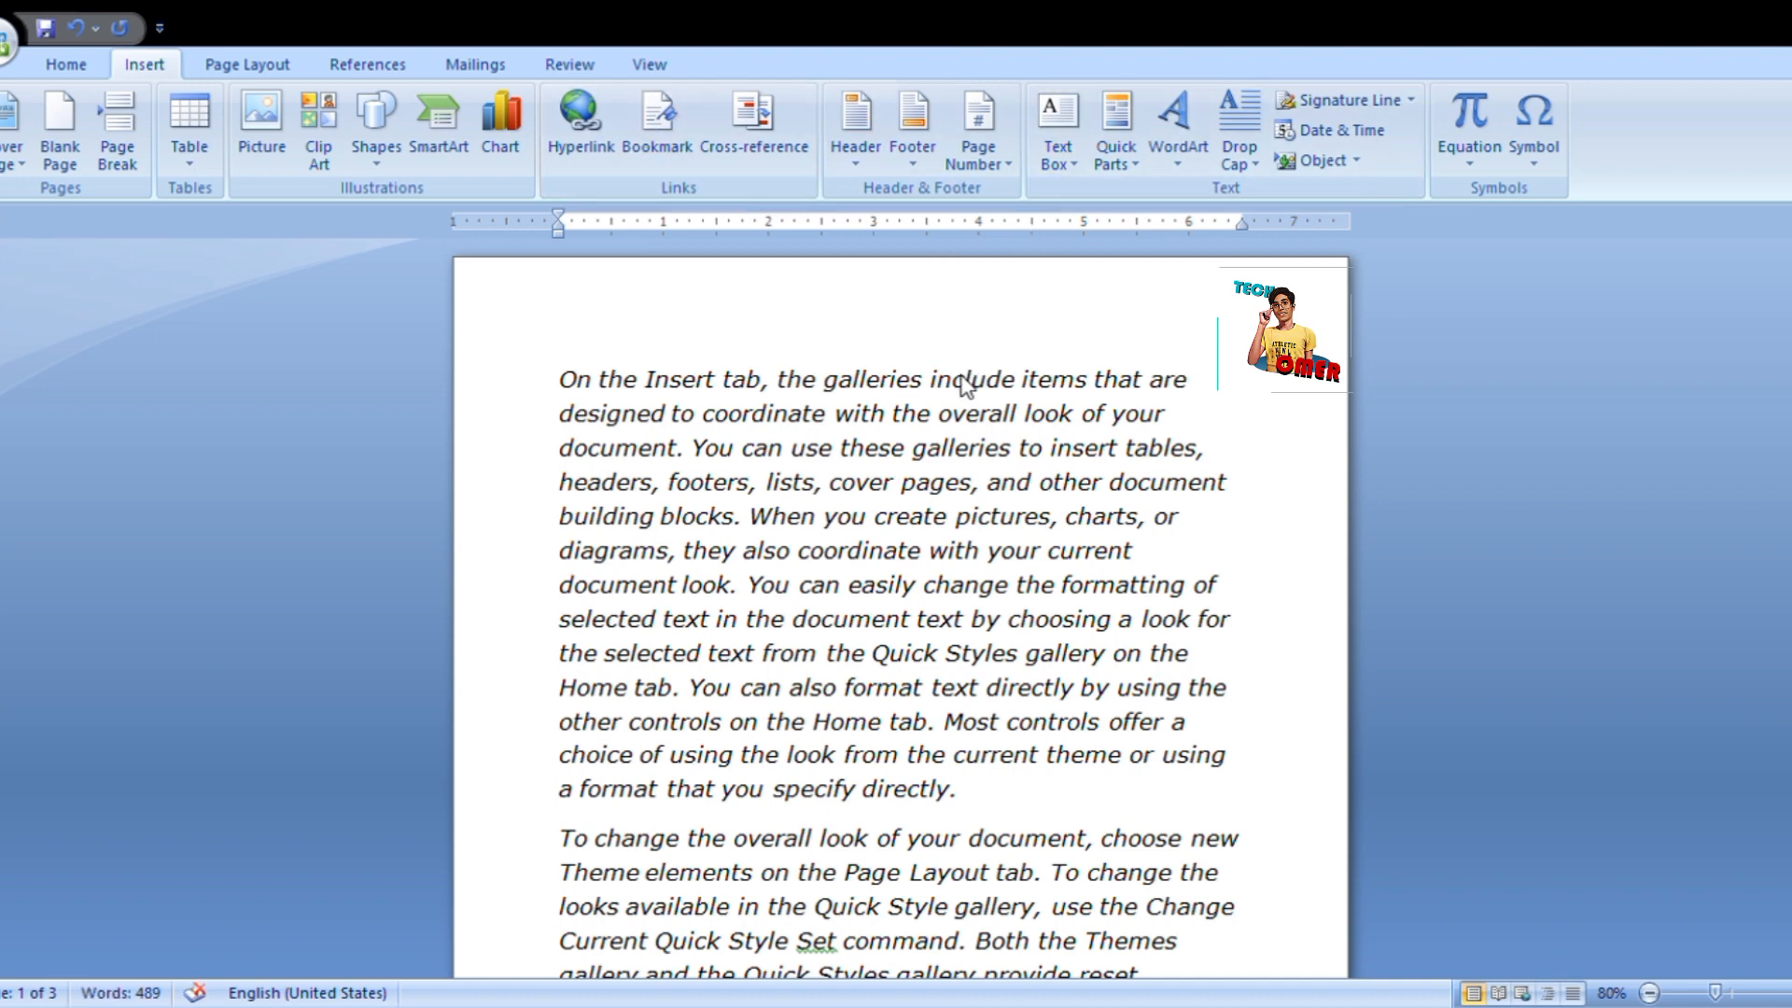
{"action": "scroll", "coordinate": [966, 385], "scroll_direction": "down", "scroll_amount": 2}
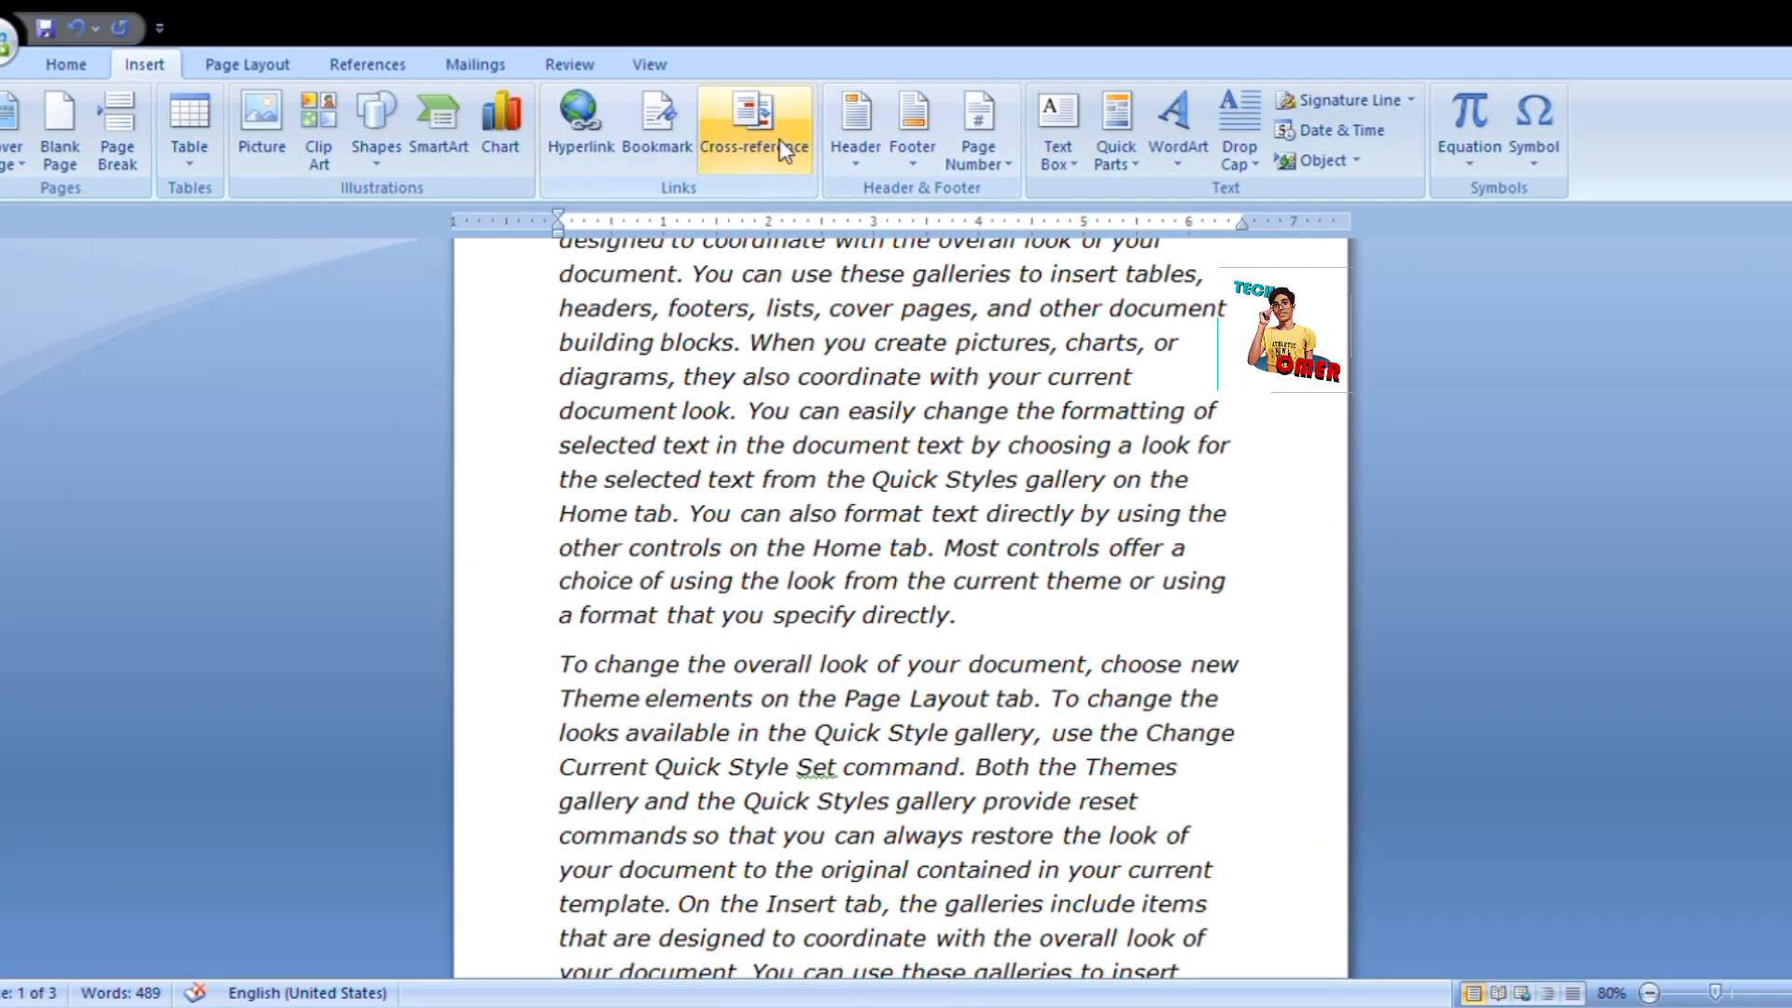
Insert a header with a single text placeholder, fill it with a first name, and leave header editing.
{"action": "left_click", "coordinate": [866, 149]}
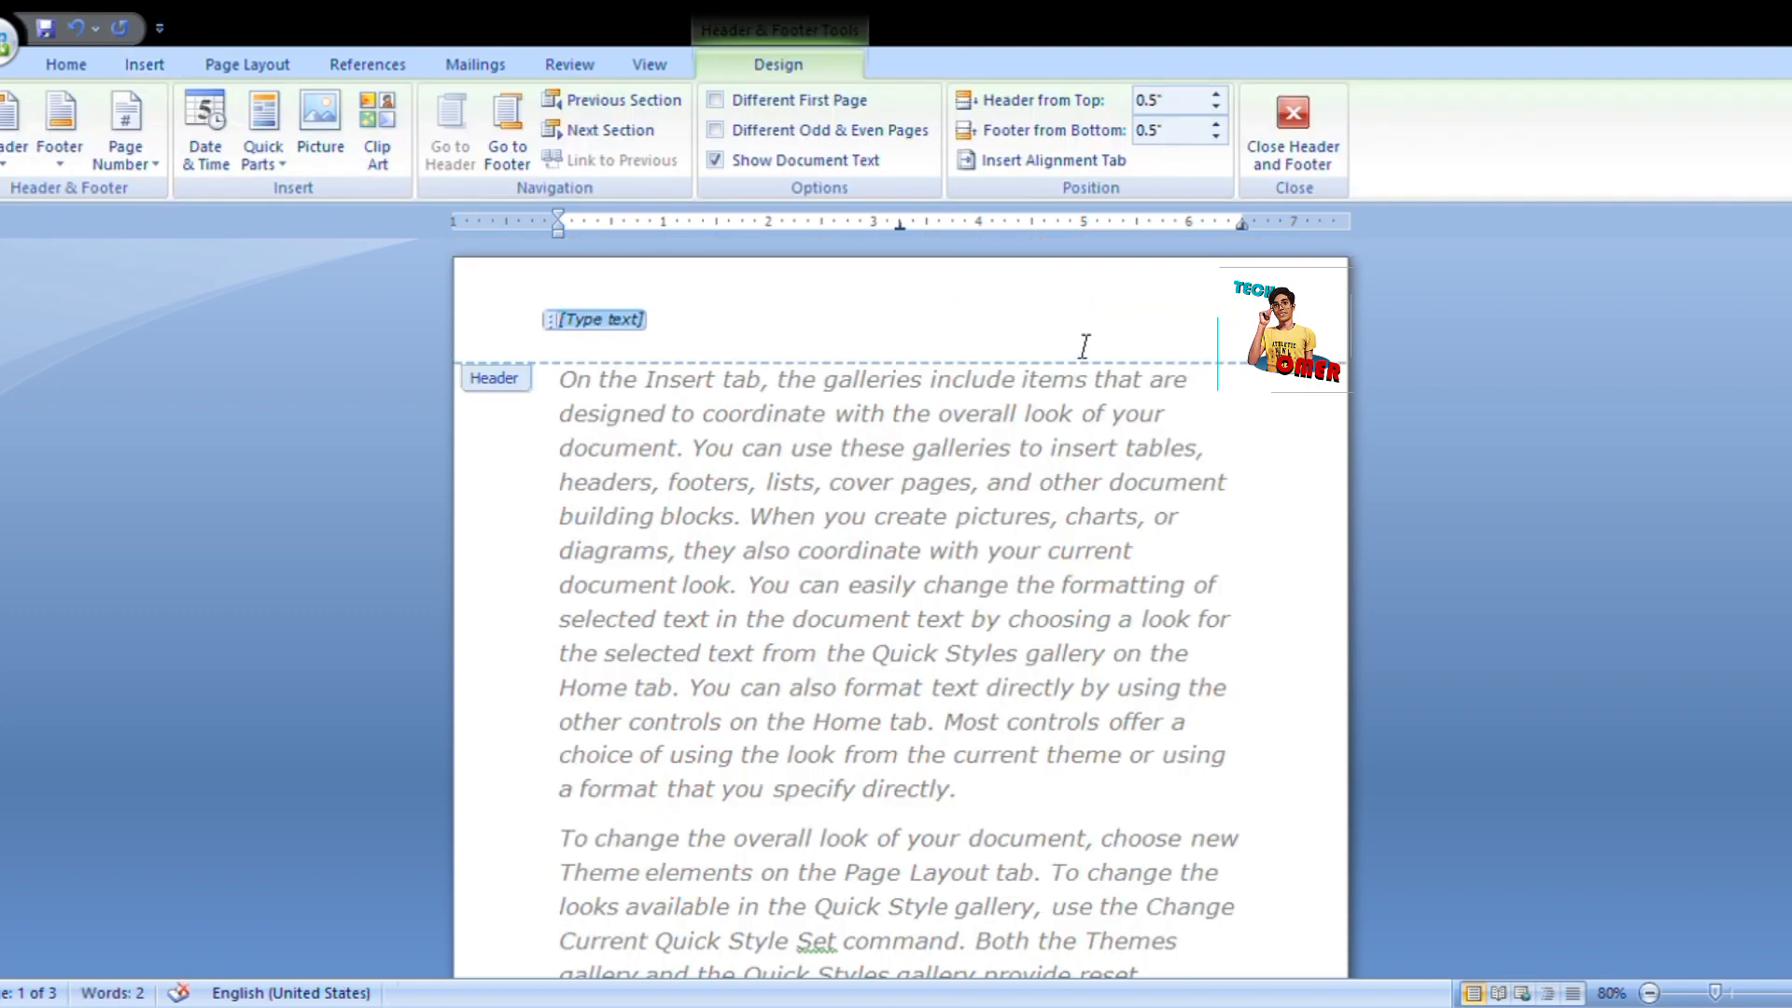
{"action": "type", "text": "Ram"}
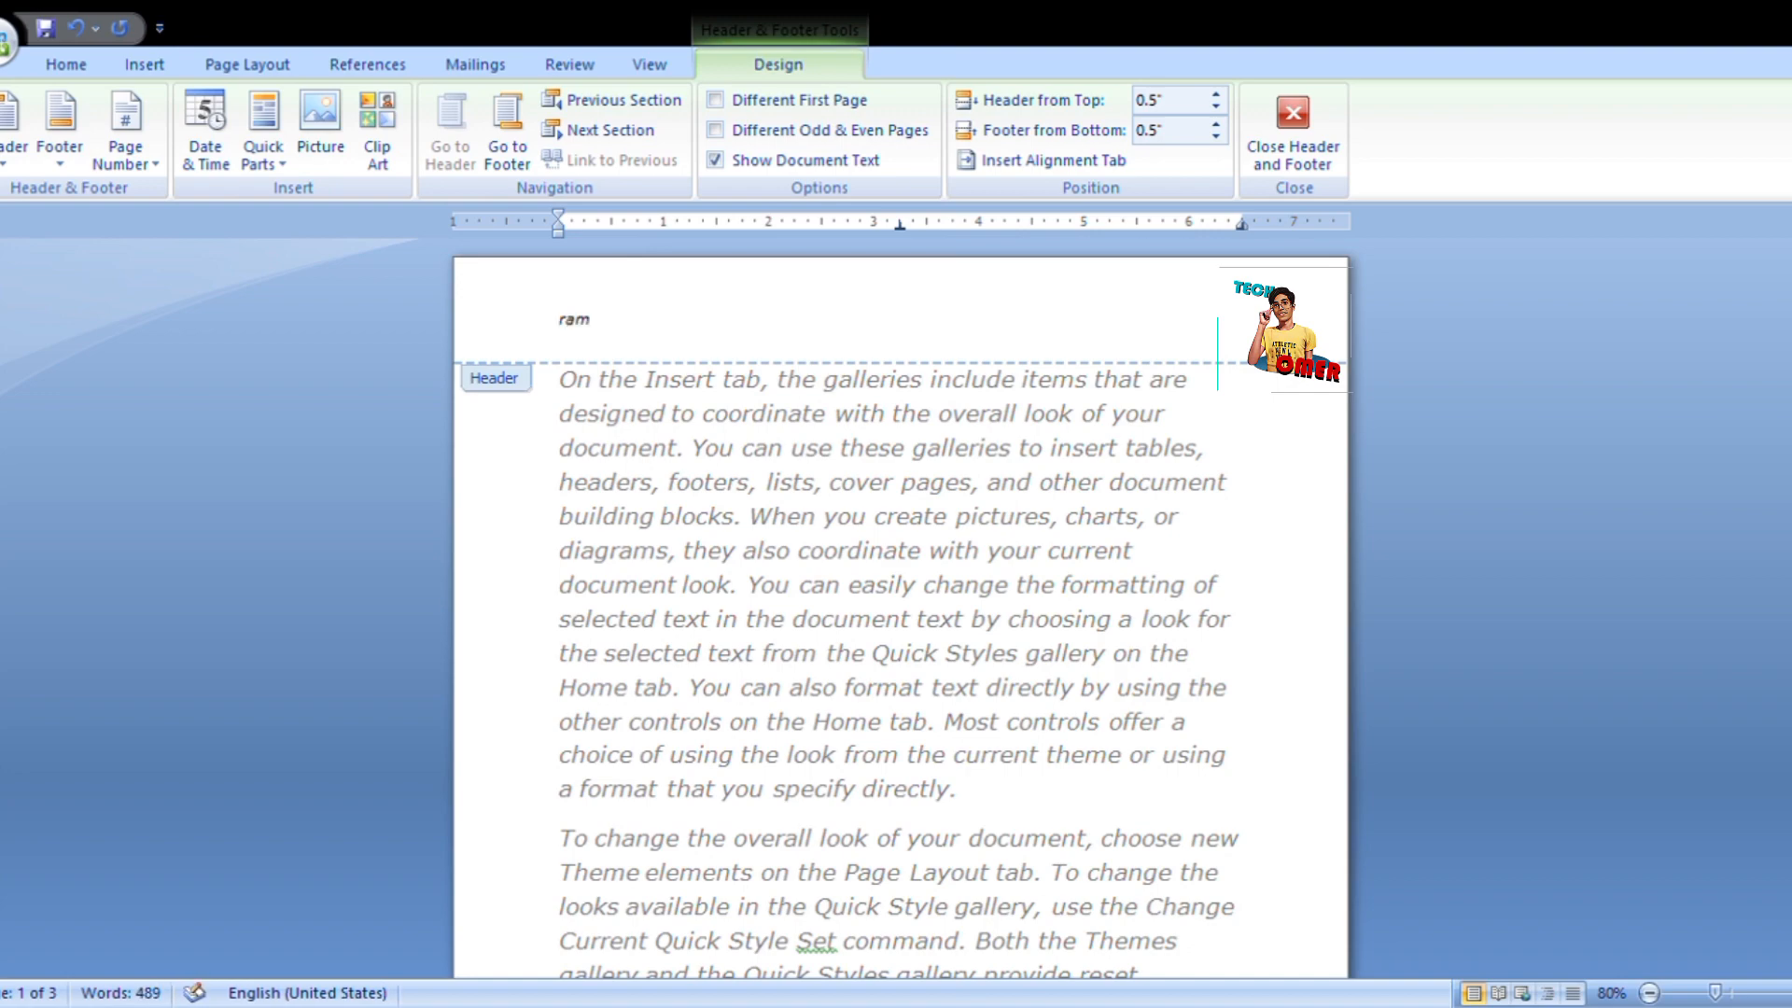
{"action": "key", "text": "Return"}
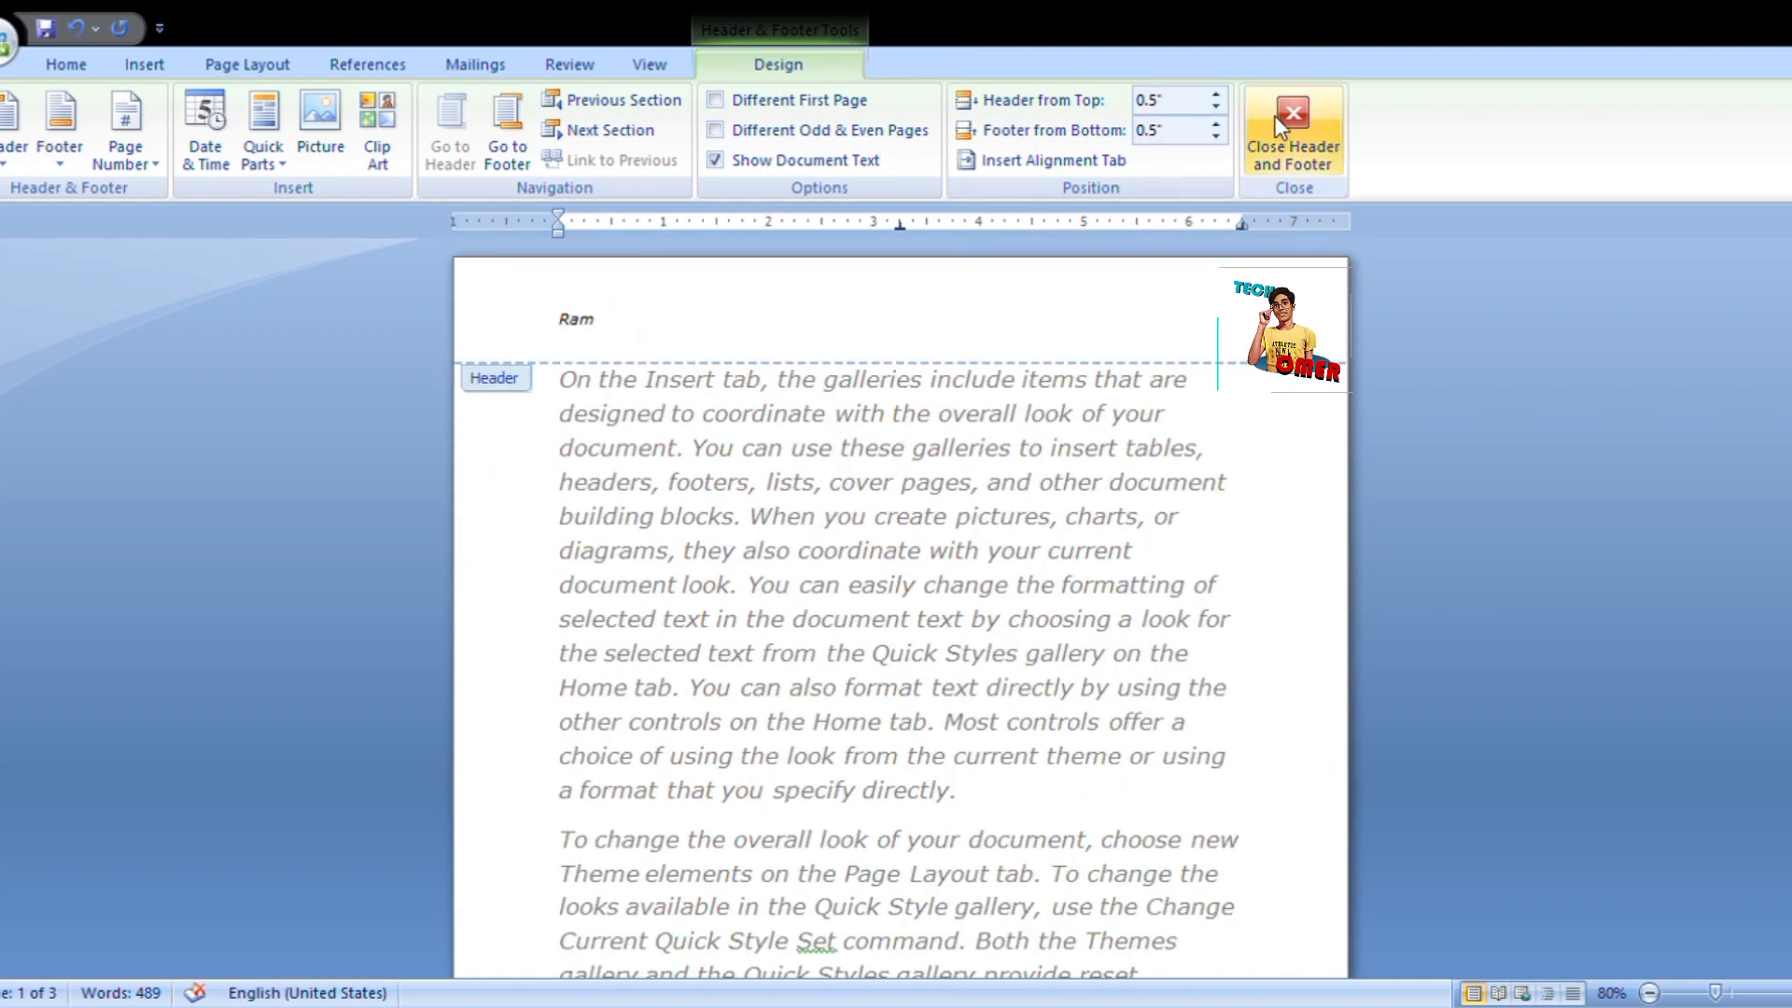
{"action": "left_click", "coordinate": [1279, 129]}
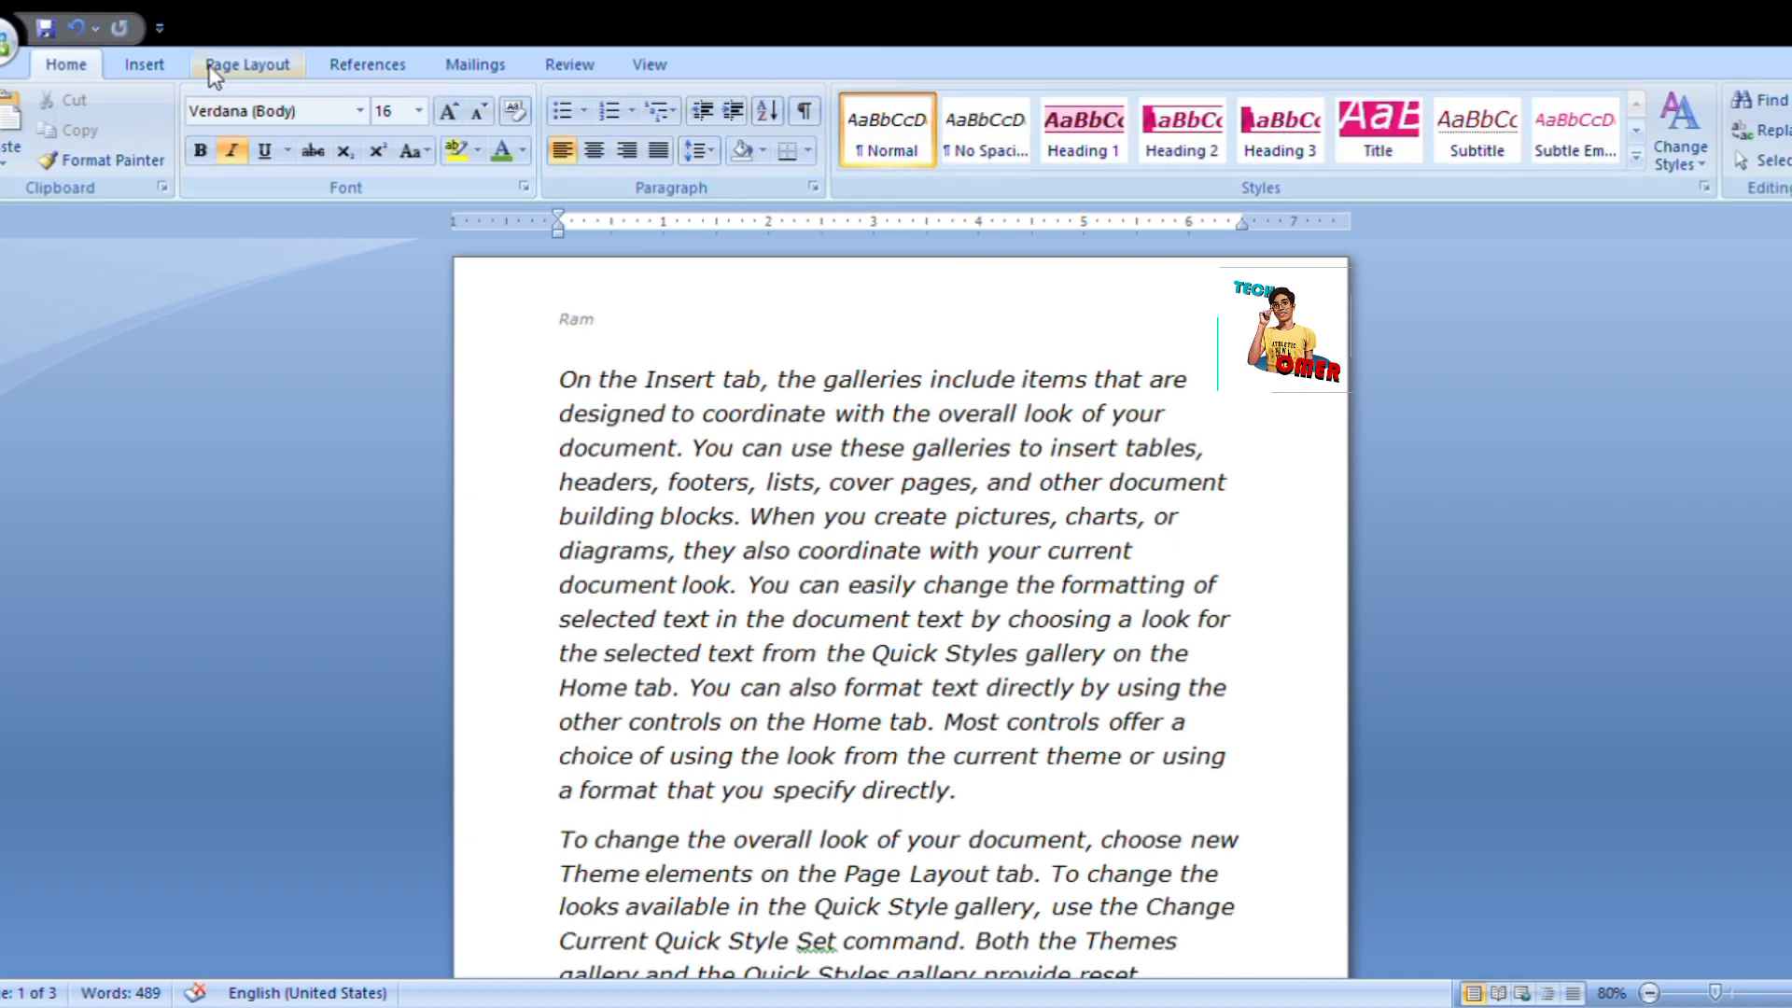
Insert a footer with a single text placeholder, fill it with a first name, and return to the body text.
{"action": "left_click", "coordinate": [166, 66]}
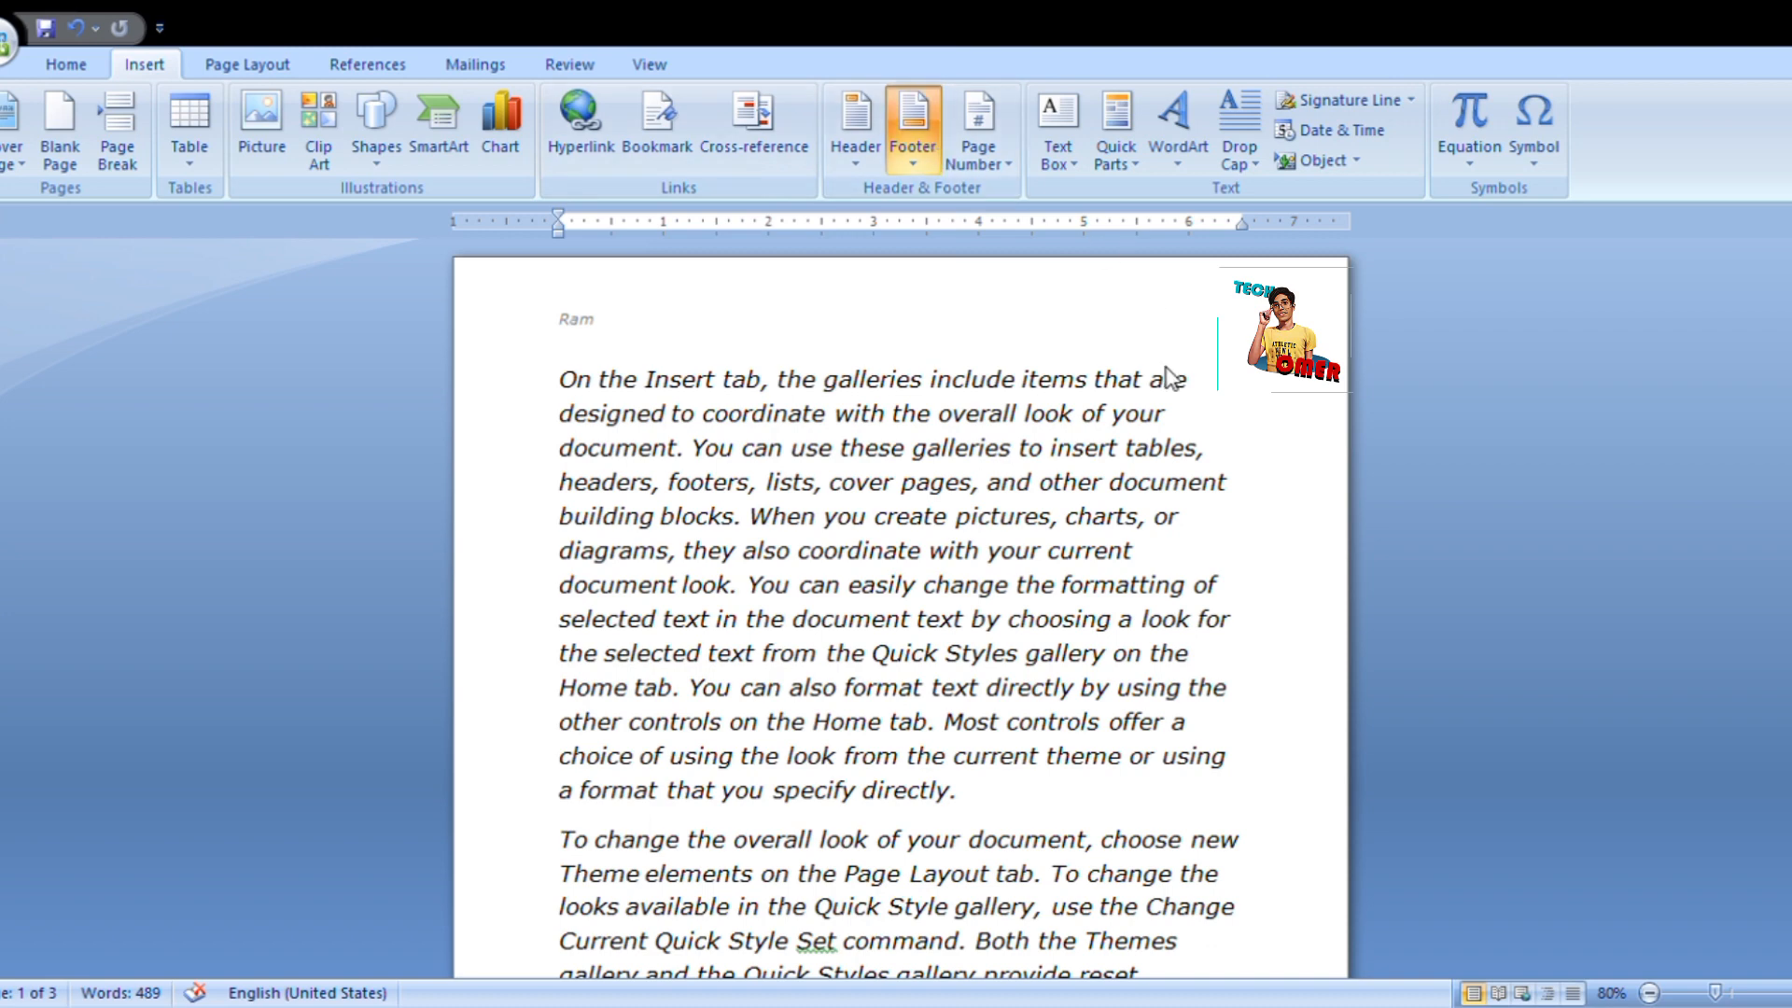
{"action": "left_click", "coordinate": [1095, 285]}
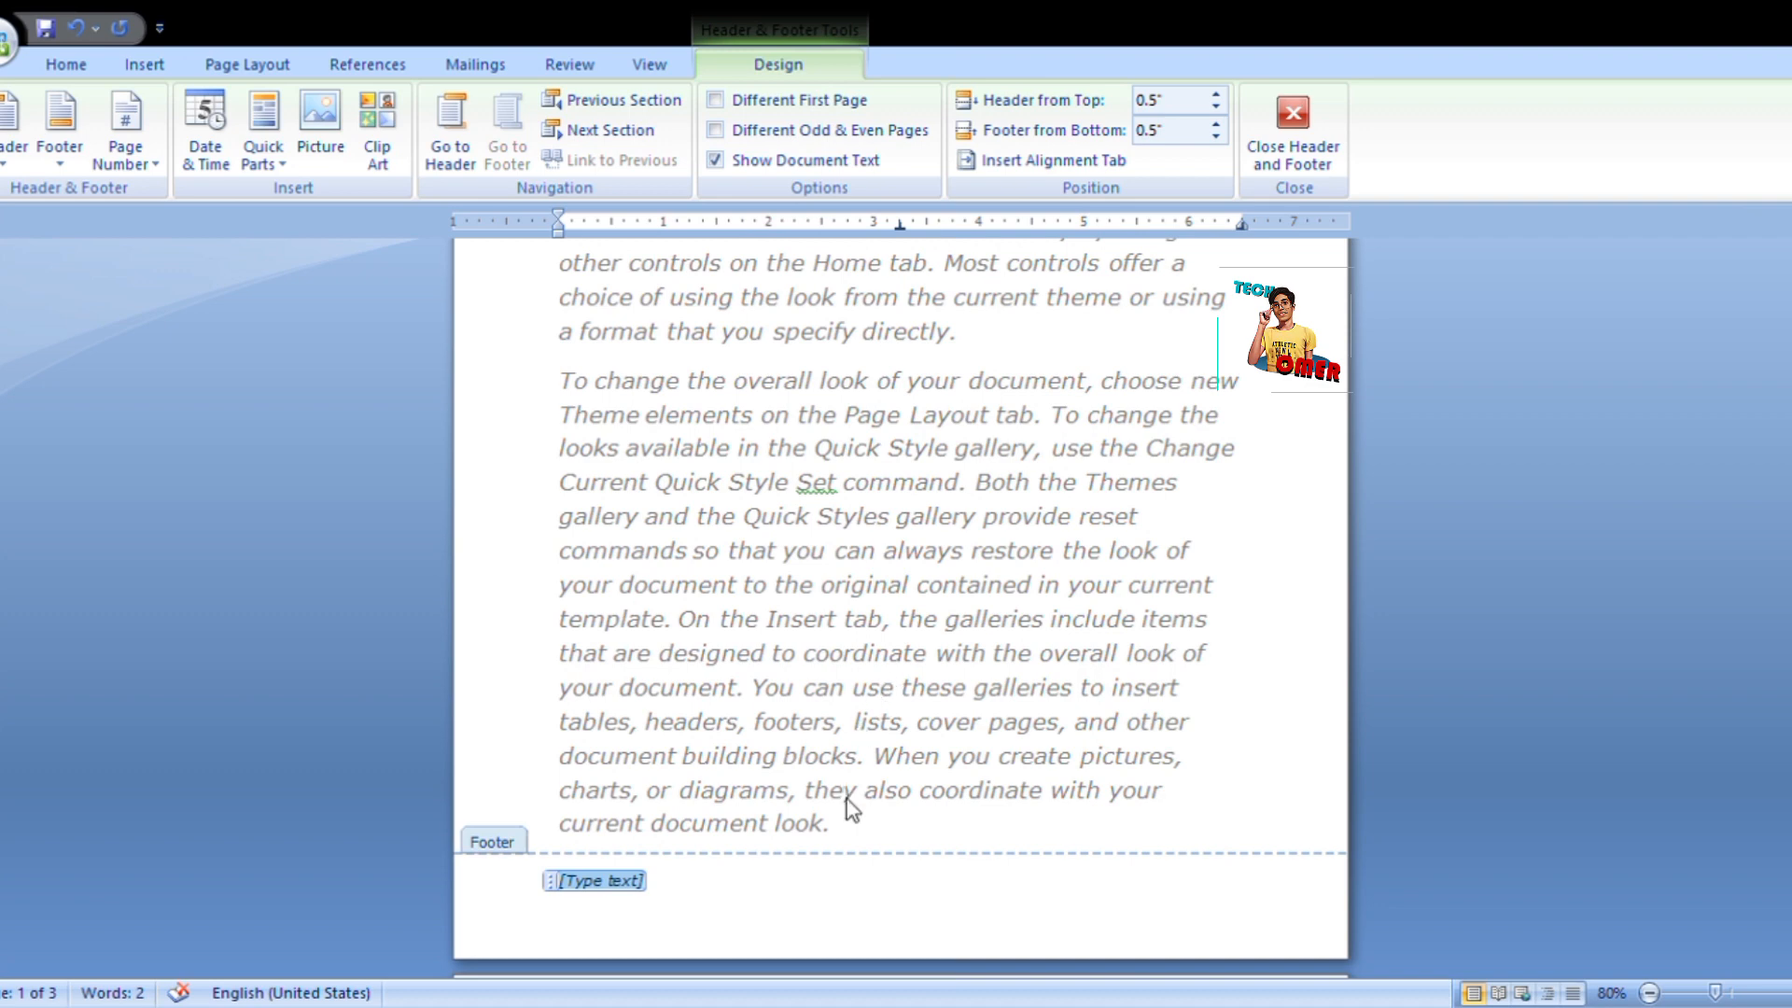
{"action": "type", "text": "hari"}
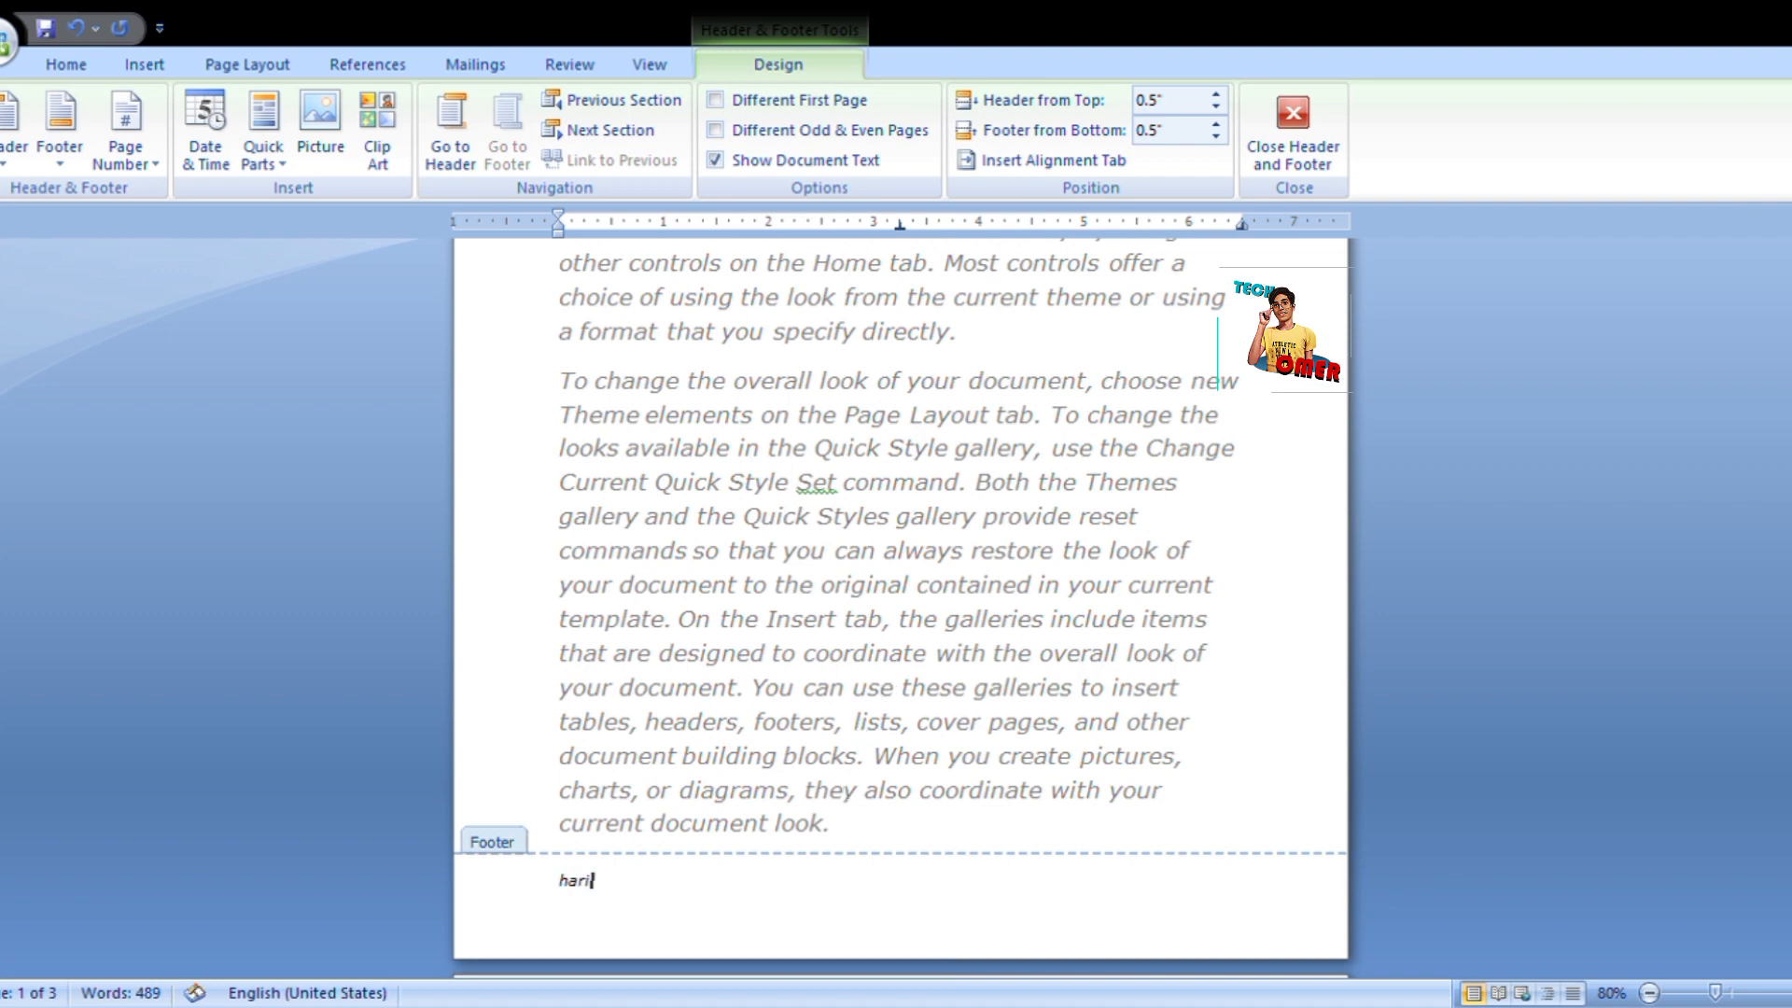
{"action": "key", "text": "Return"}
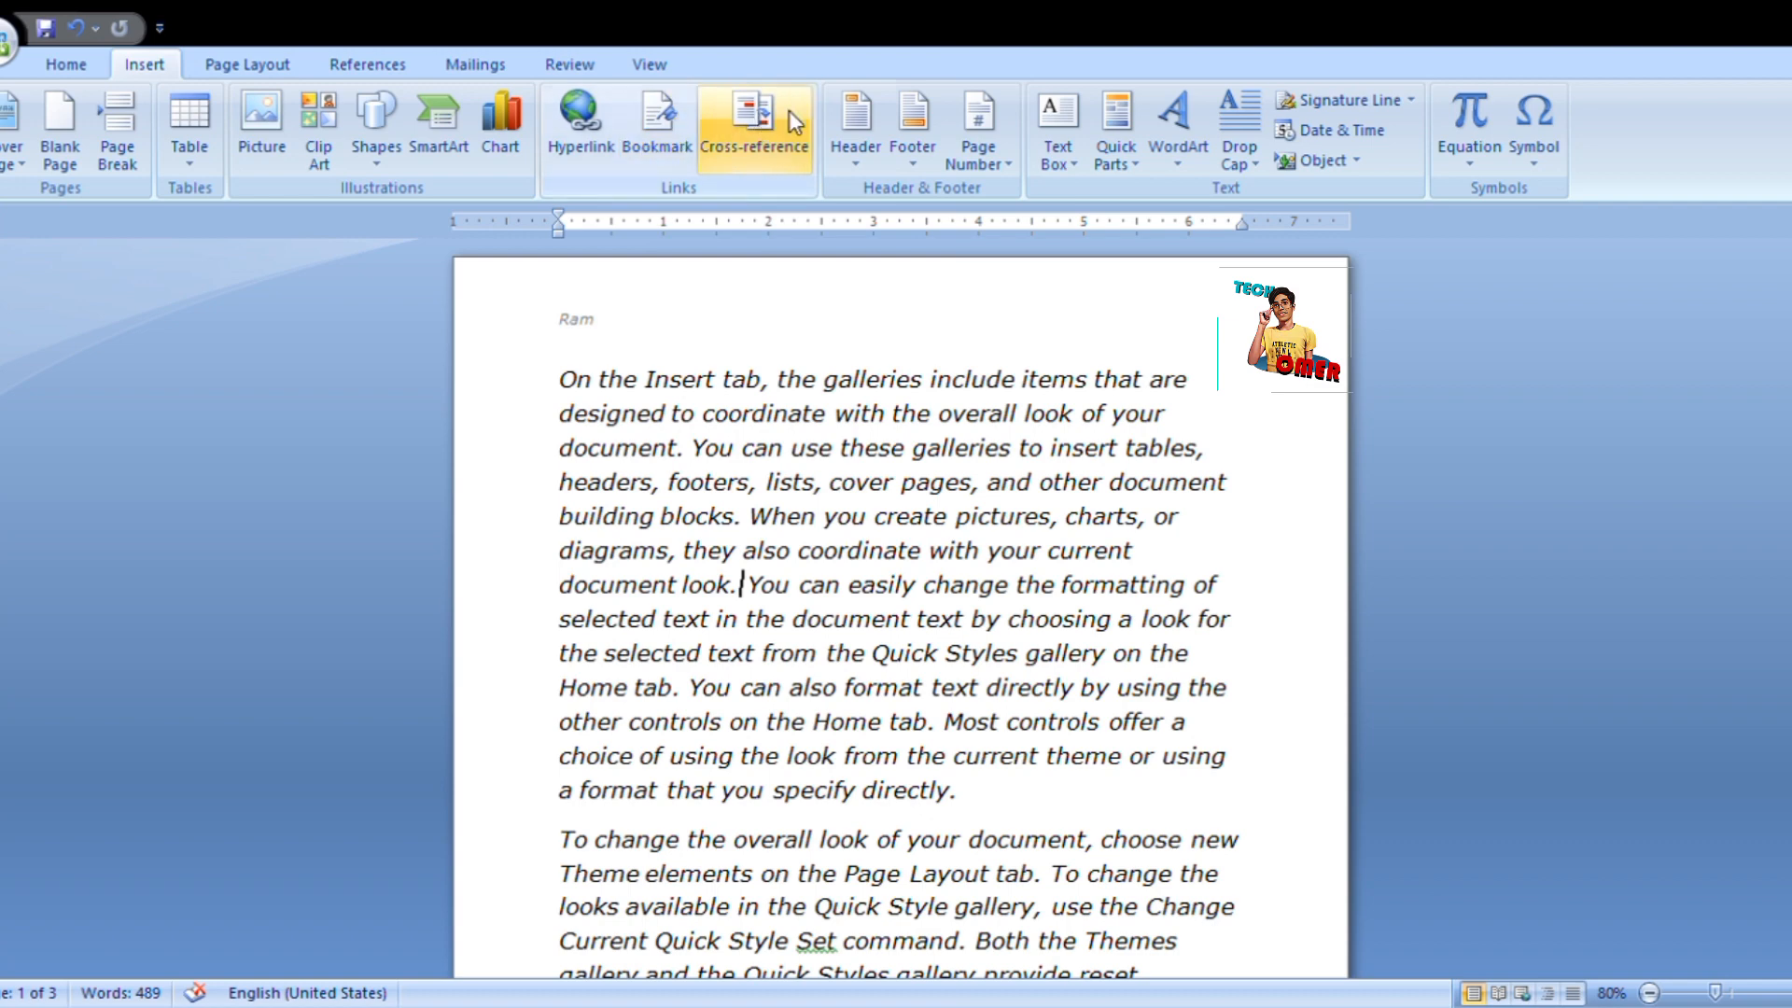
Insert a centered page number at the top of the page, try "abx" in its place, and clear the header.
{"action": "left_click", "coordinate": [1001, 163]}
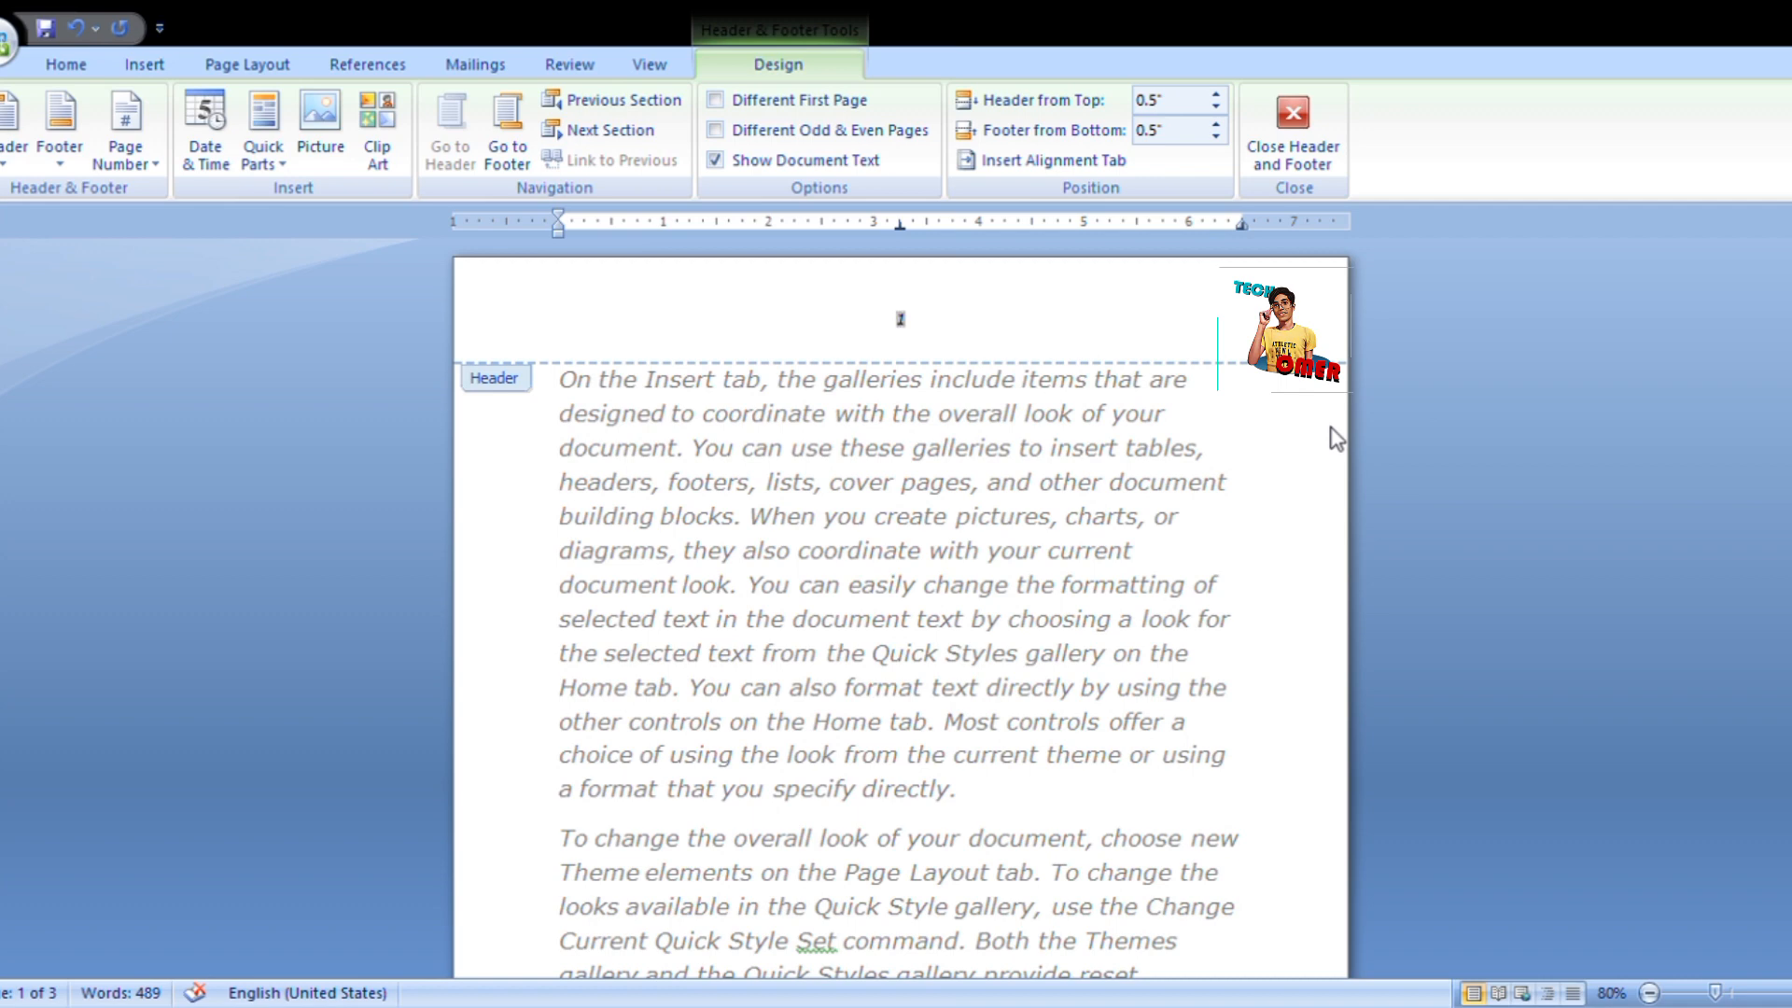
{"action": "type", "text": "abx"}
{"action": "key", "text": "BackSpace"}
{"action": "key", "text": "BackSpace"}
{"action": "key", "text": "BackSpace"}
{"action": "key", "text": "BackSpace"}
{"action": "left_click", "coordinate": [1162, 310]}
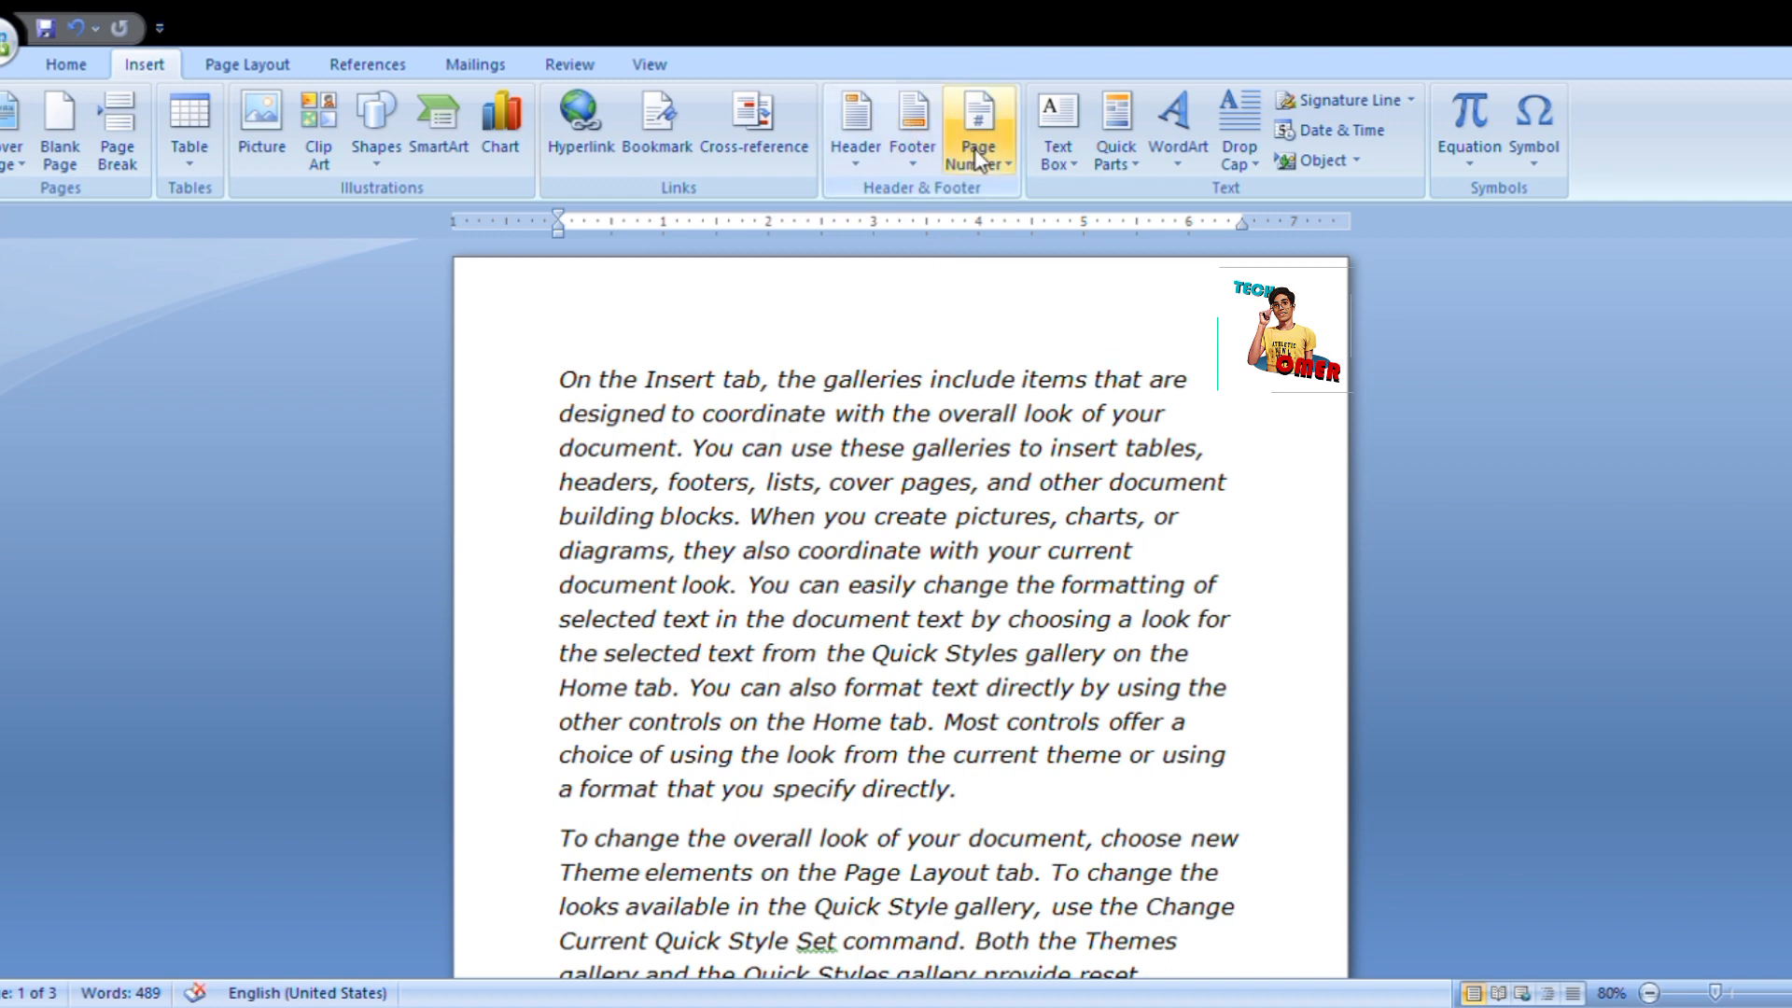
Insert a text box reading "hswugggkdkdh" over the first paragraph and give it the teal fill style.
{"action": "left_click", "coordinate": [1046, 163]}
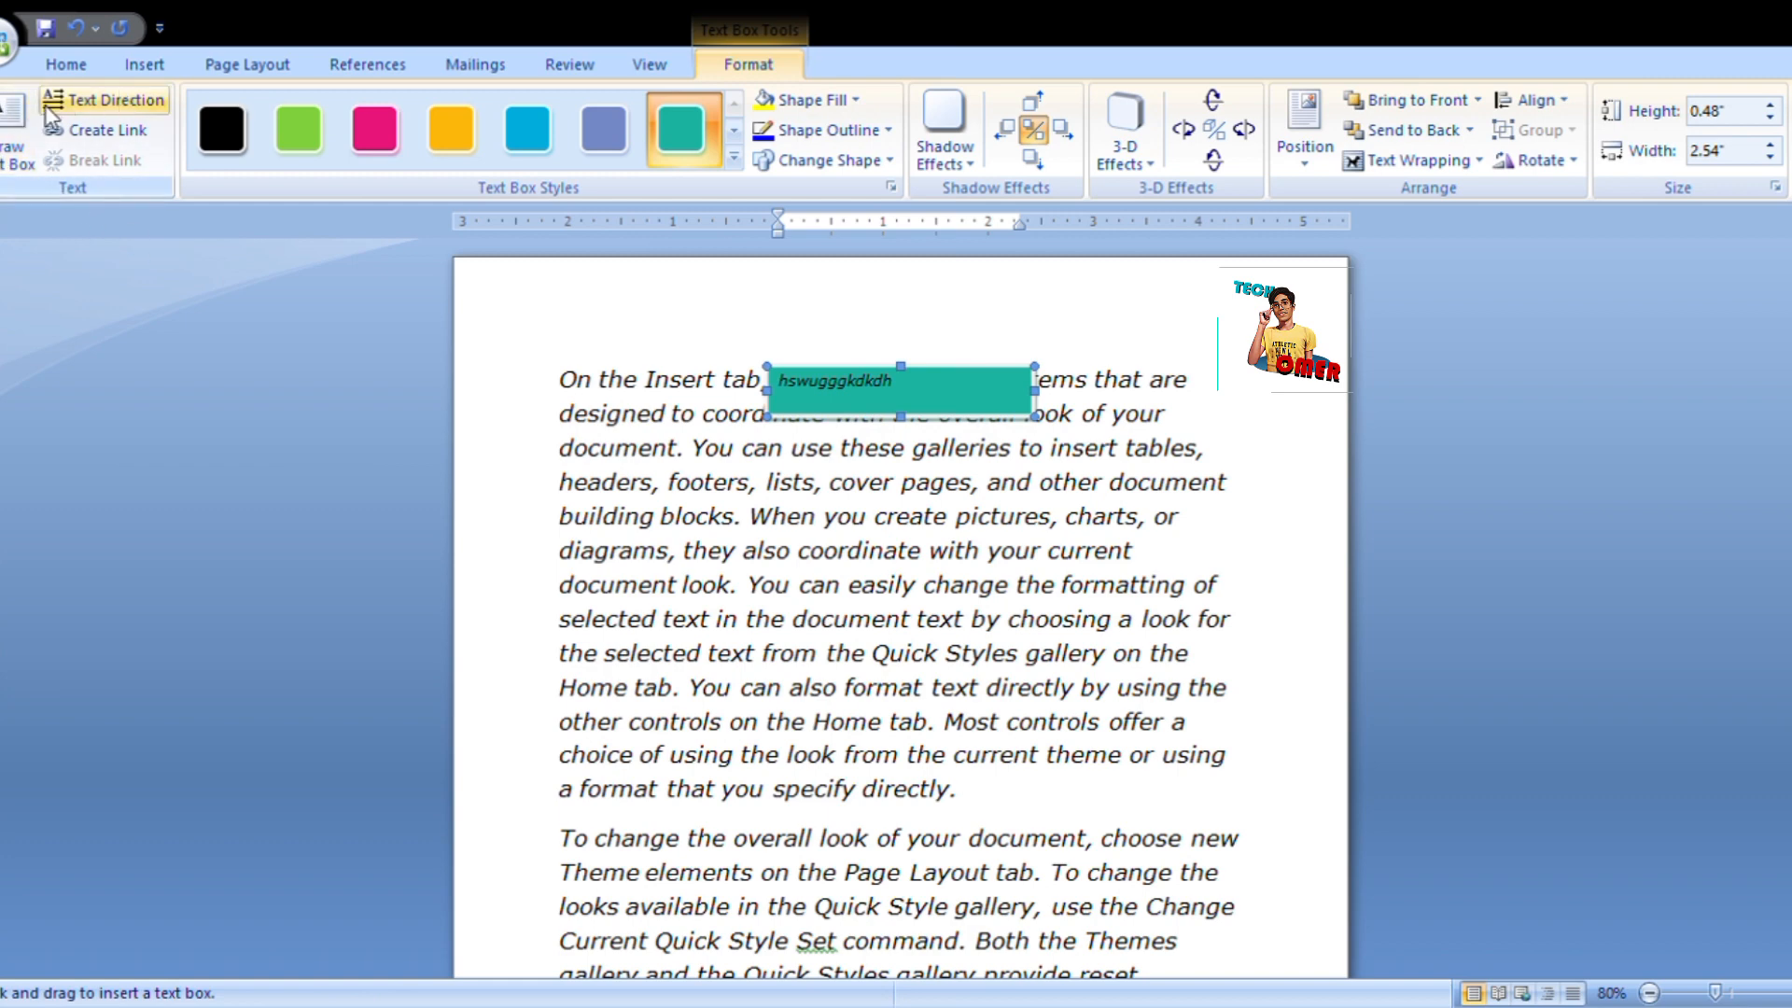
Rotate the text box's text direction twice and move the box slightly lower over the first paragraph.
{"action": "left_click", "coordinate": [101, 97]}
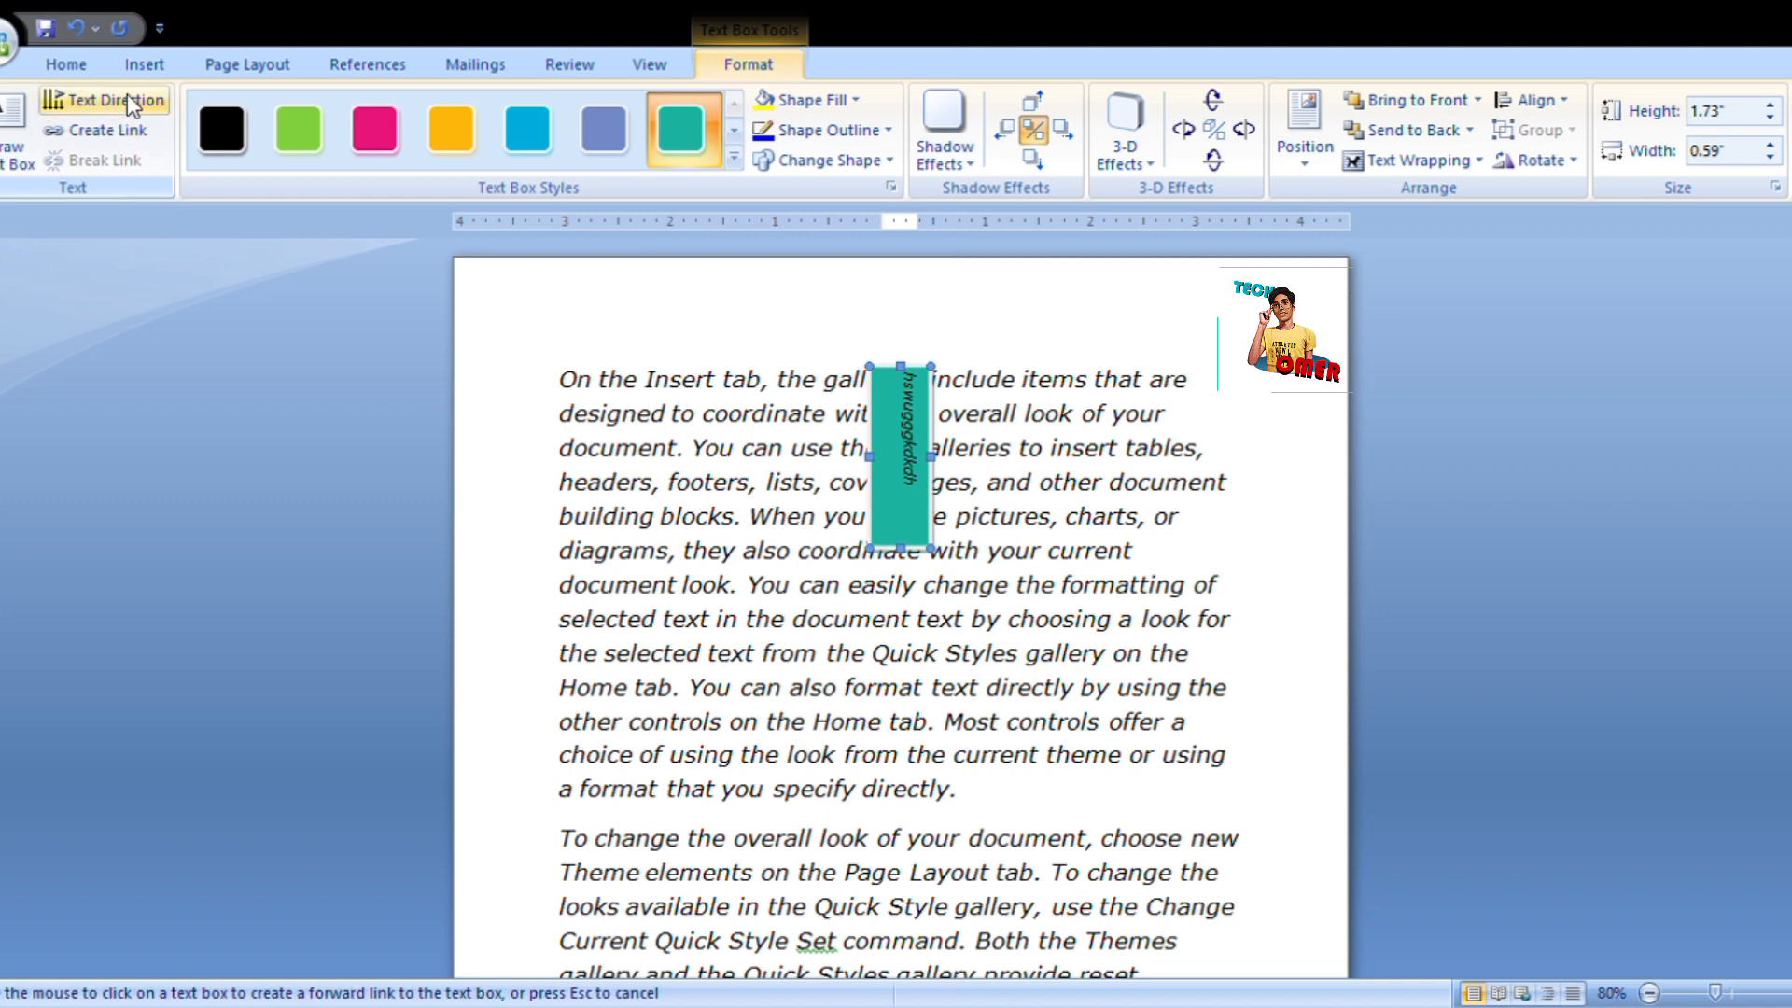
{"action": "left_click", "coordinate": [122, 98]}
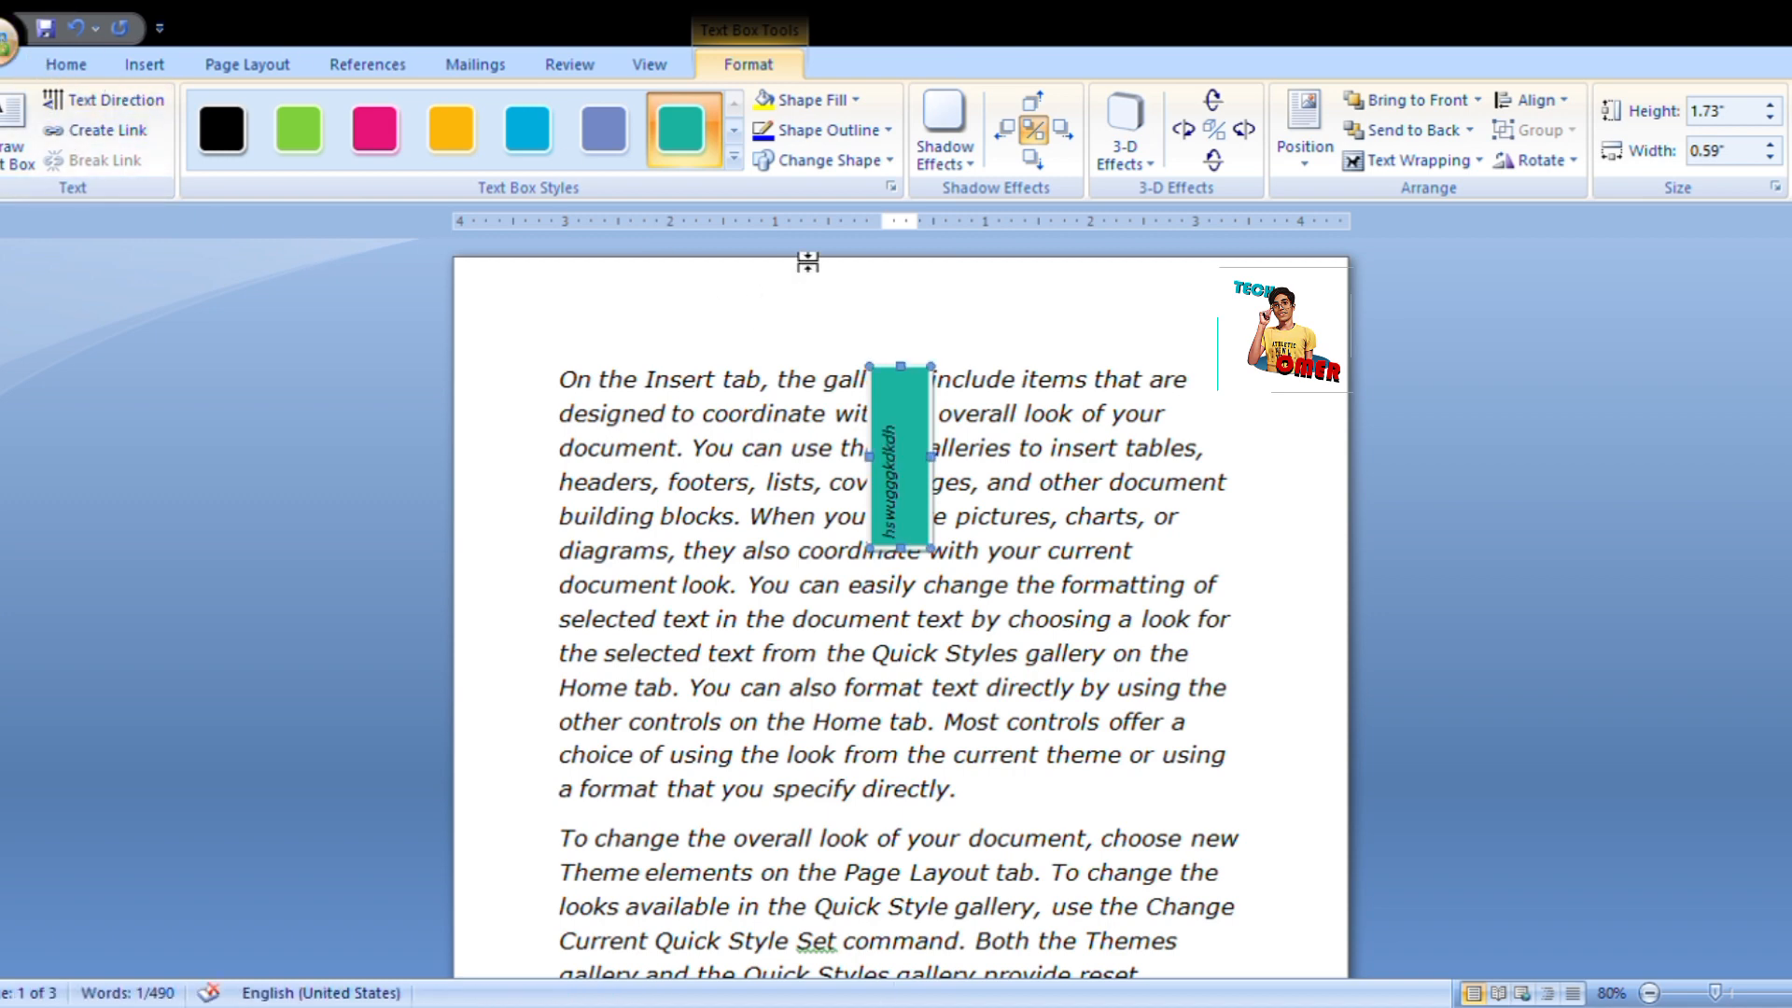
{"action": "left_click", "coordinate": [68, 65]}
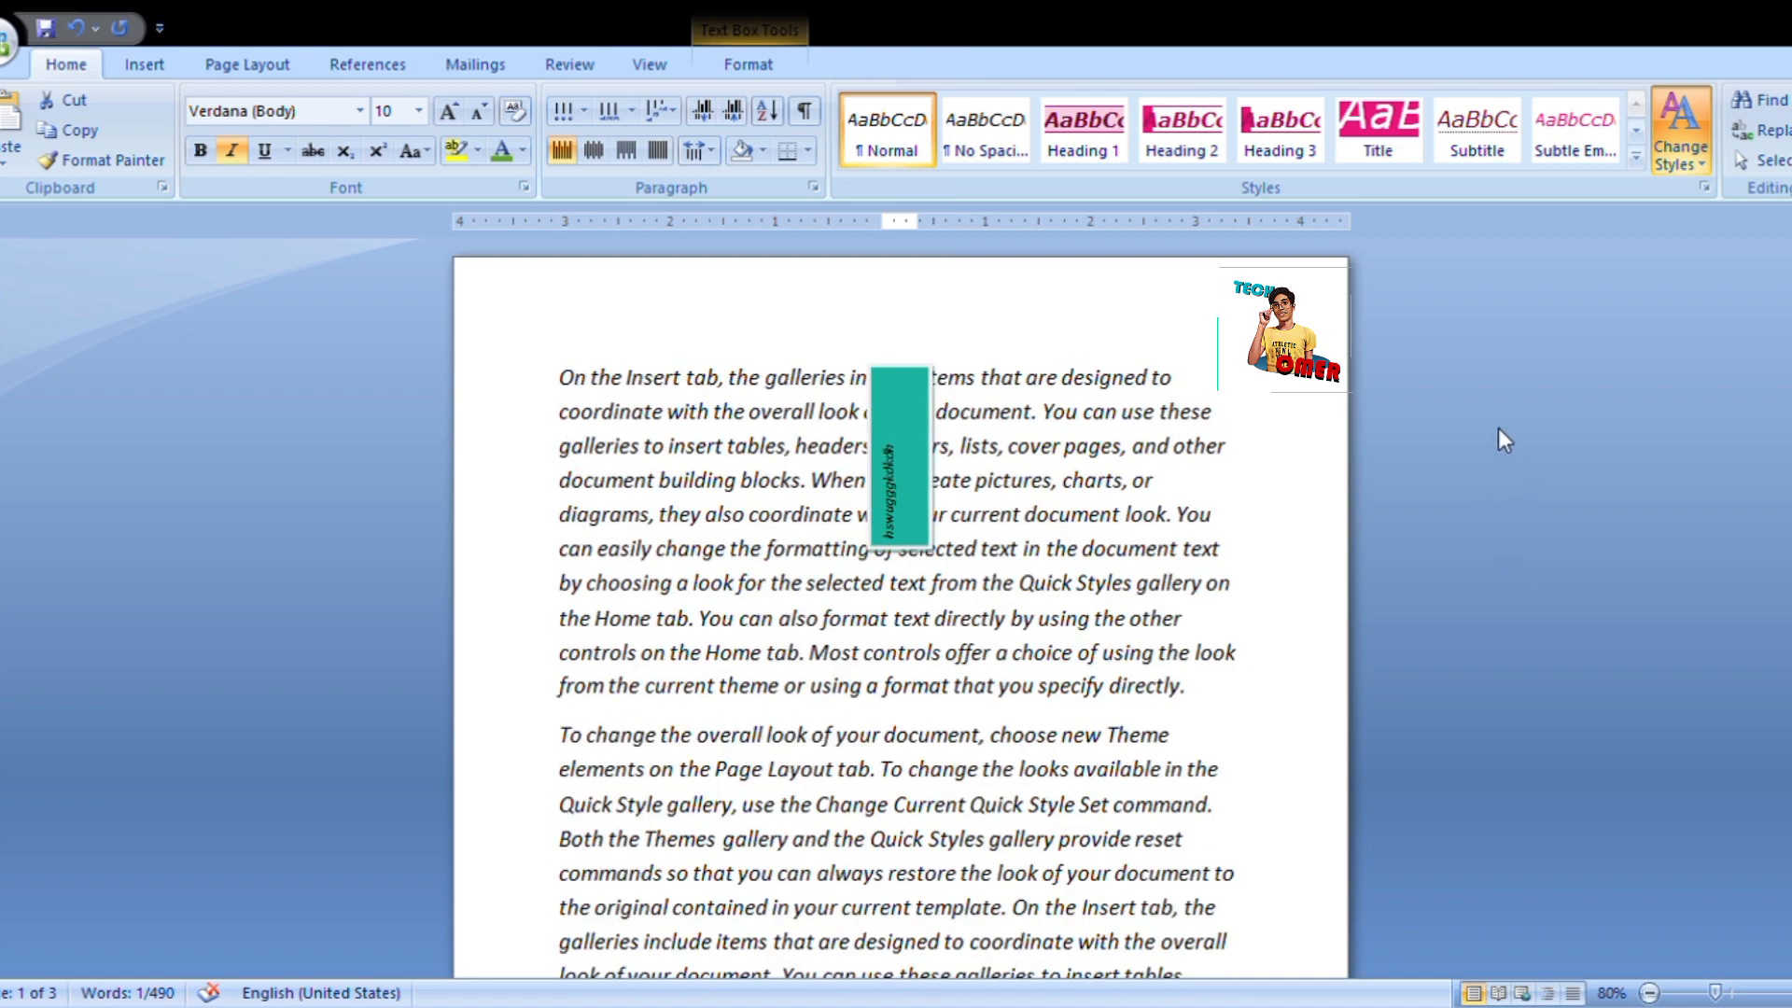
{"action": "left_click", "coordinate": [1471, 523]}
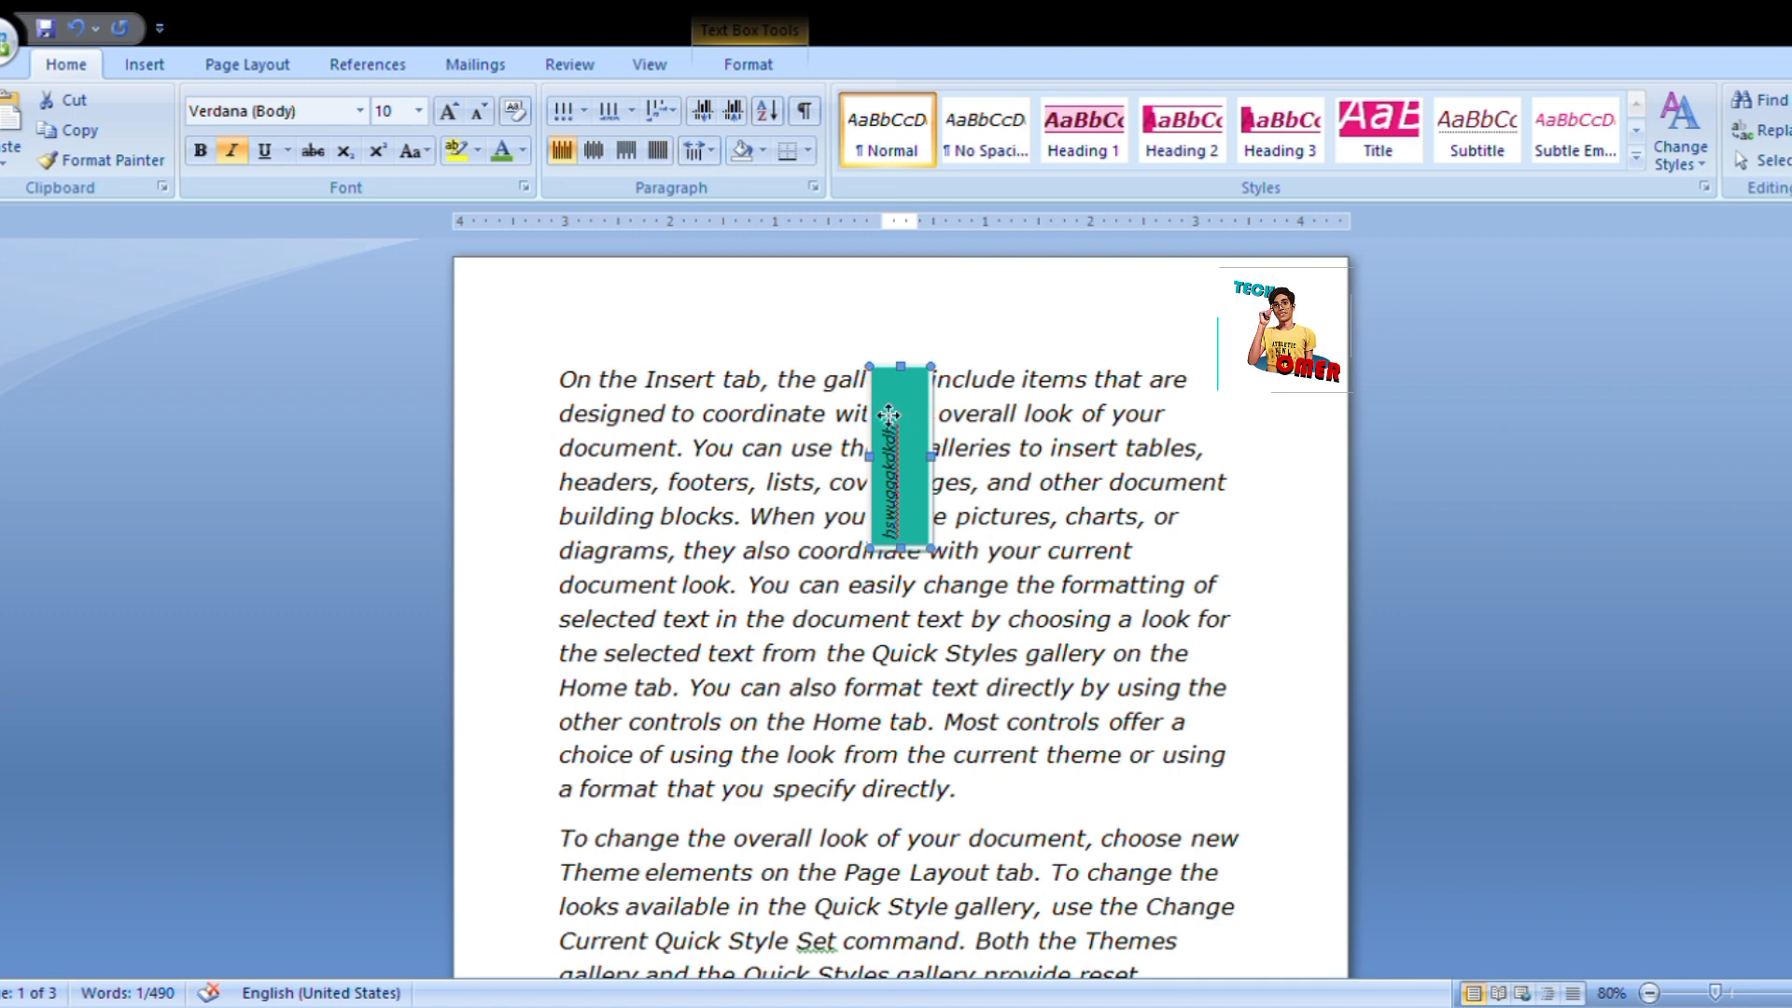
{"action": "left_click_drag", "start_coordinate": [881, 415], "coordinate": [906, 505]}
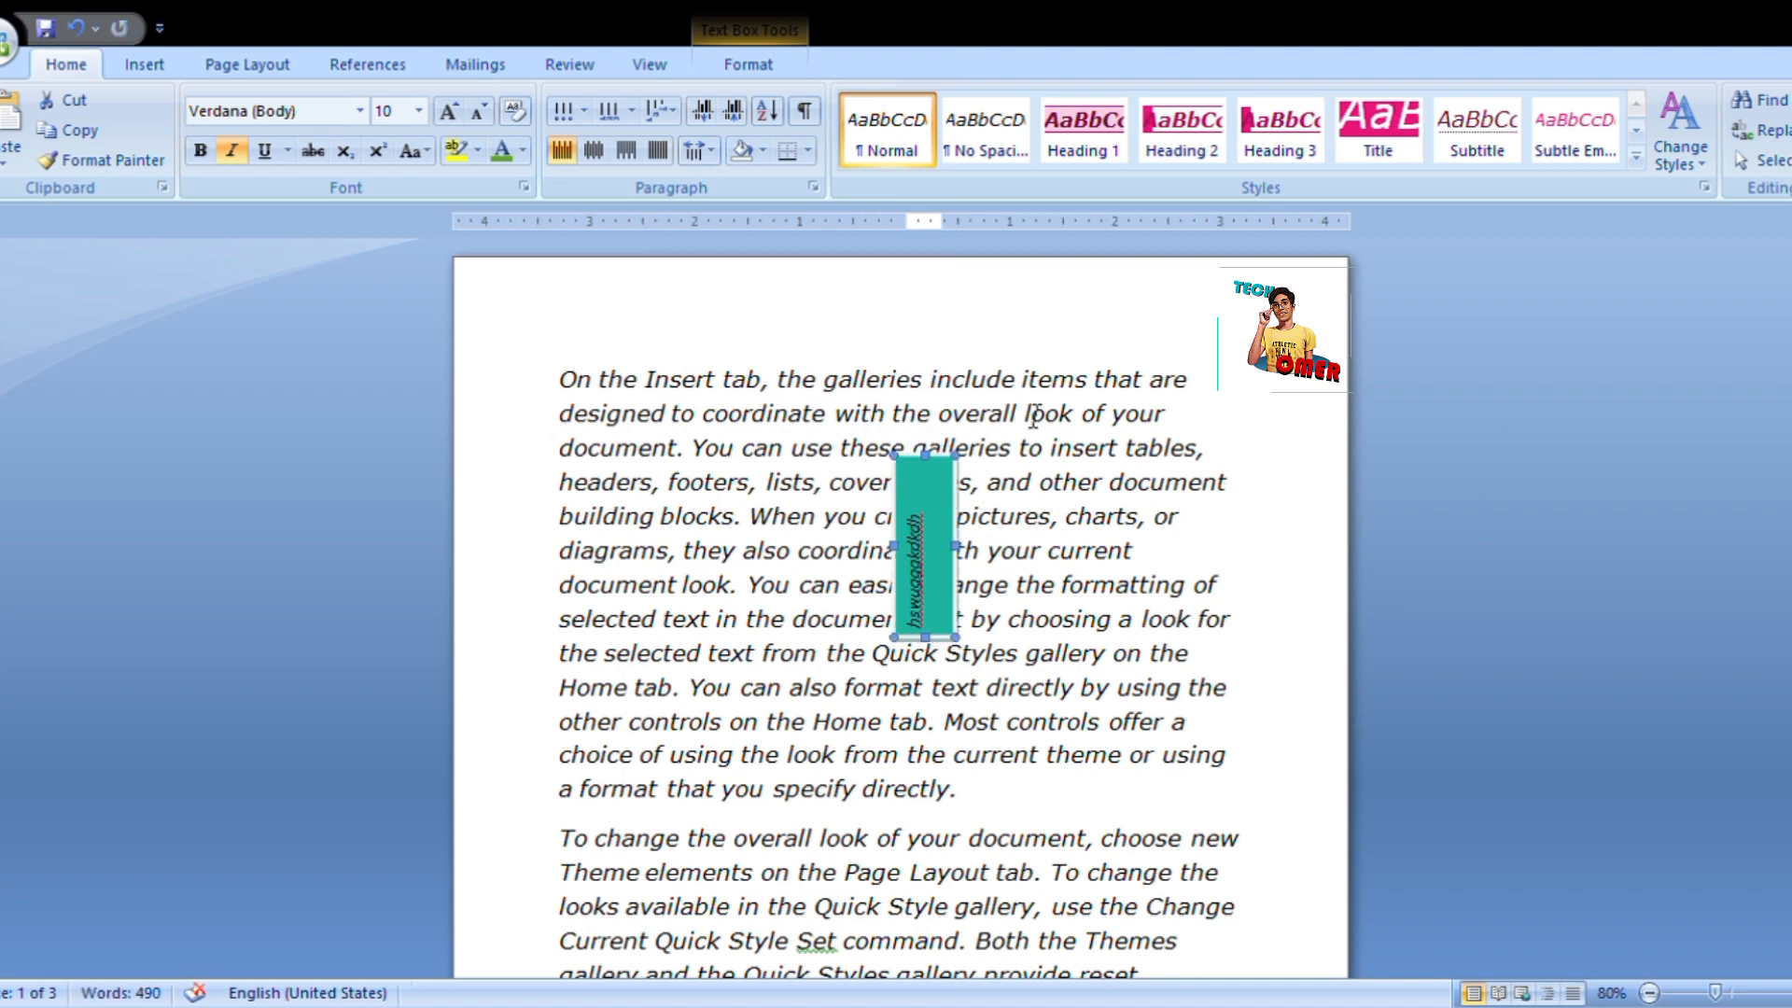
Undo the text box's move and both of its text direction changes.
{"action": "key", "text": "ctrl+z"}
{"action": "key", "text": "ctrl+z"}
{"action": "key", "text": "ctrl+z"}
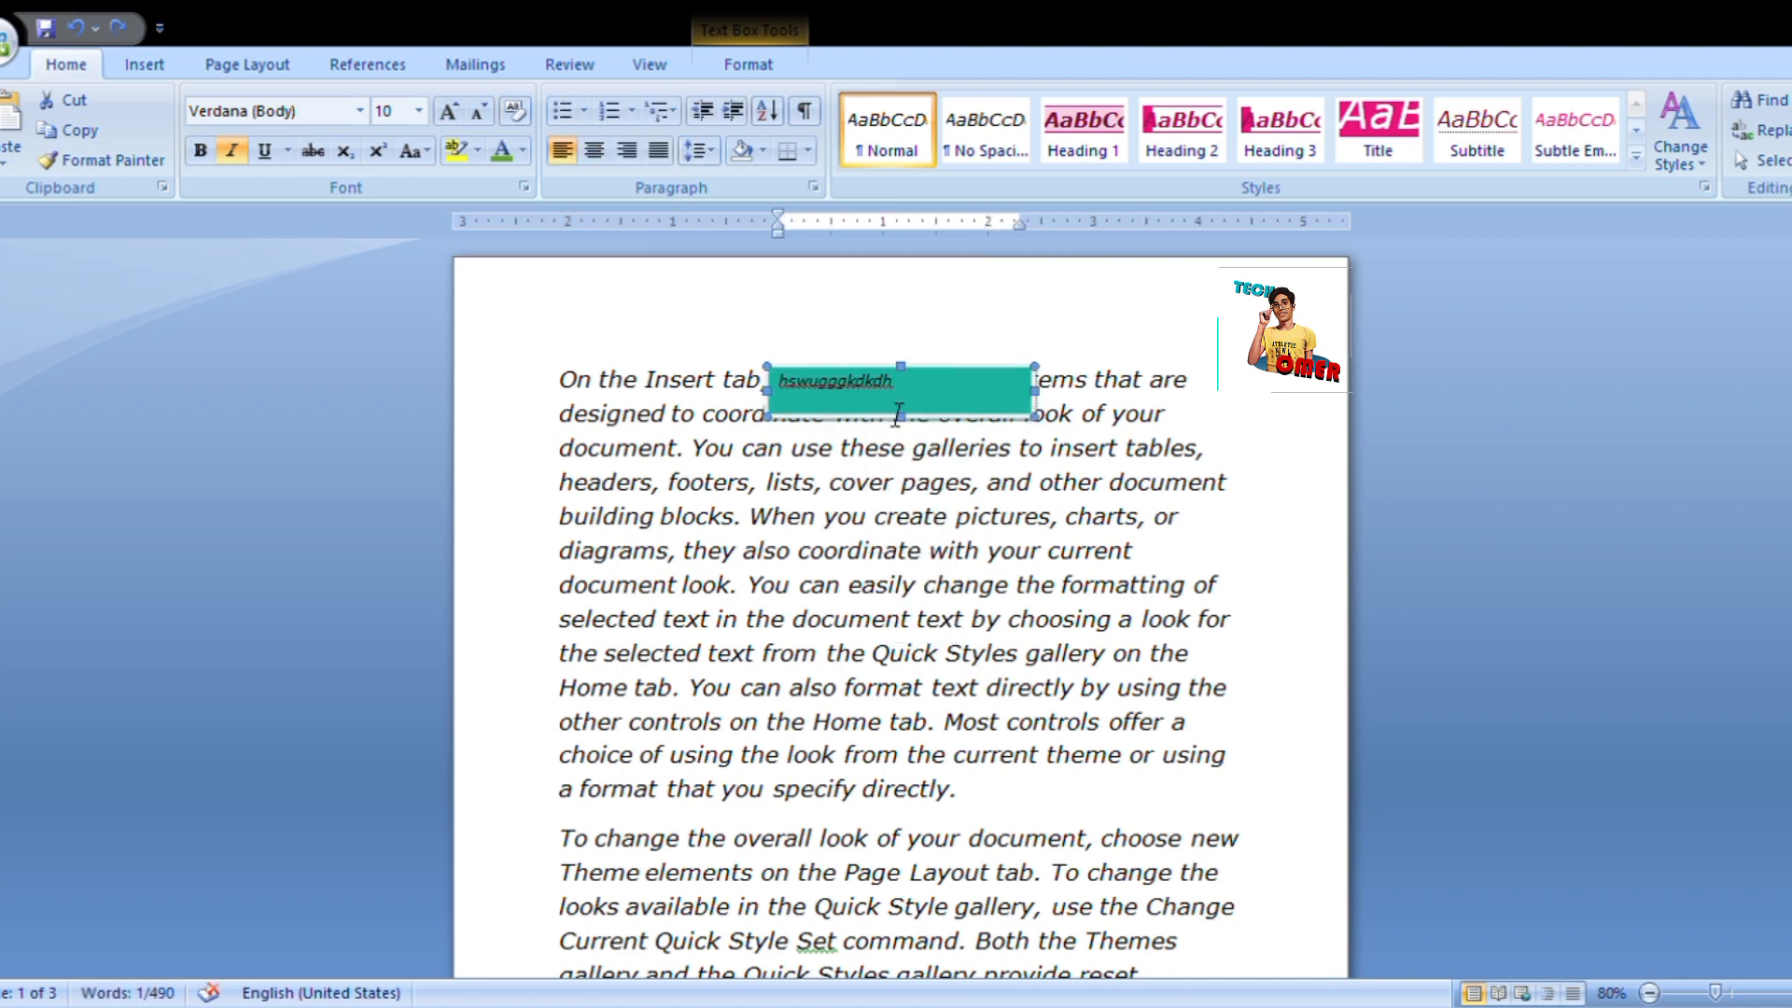
Select the text inside the text box and apply a different sans-serif theme font set to the document.
{"action": "left_click", "coordinate": [972, 390]}
{"action": "left_click_drag", "start_coordinate": [973, 389], "coordinate": [778, 381]}
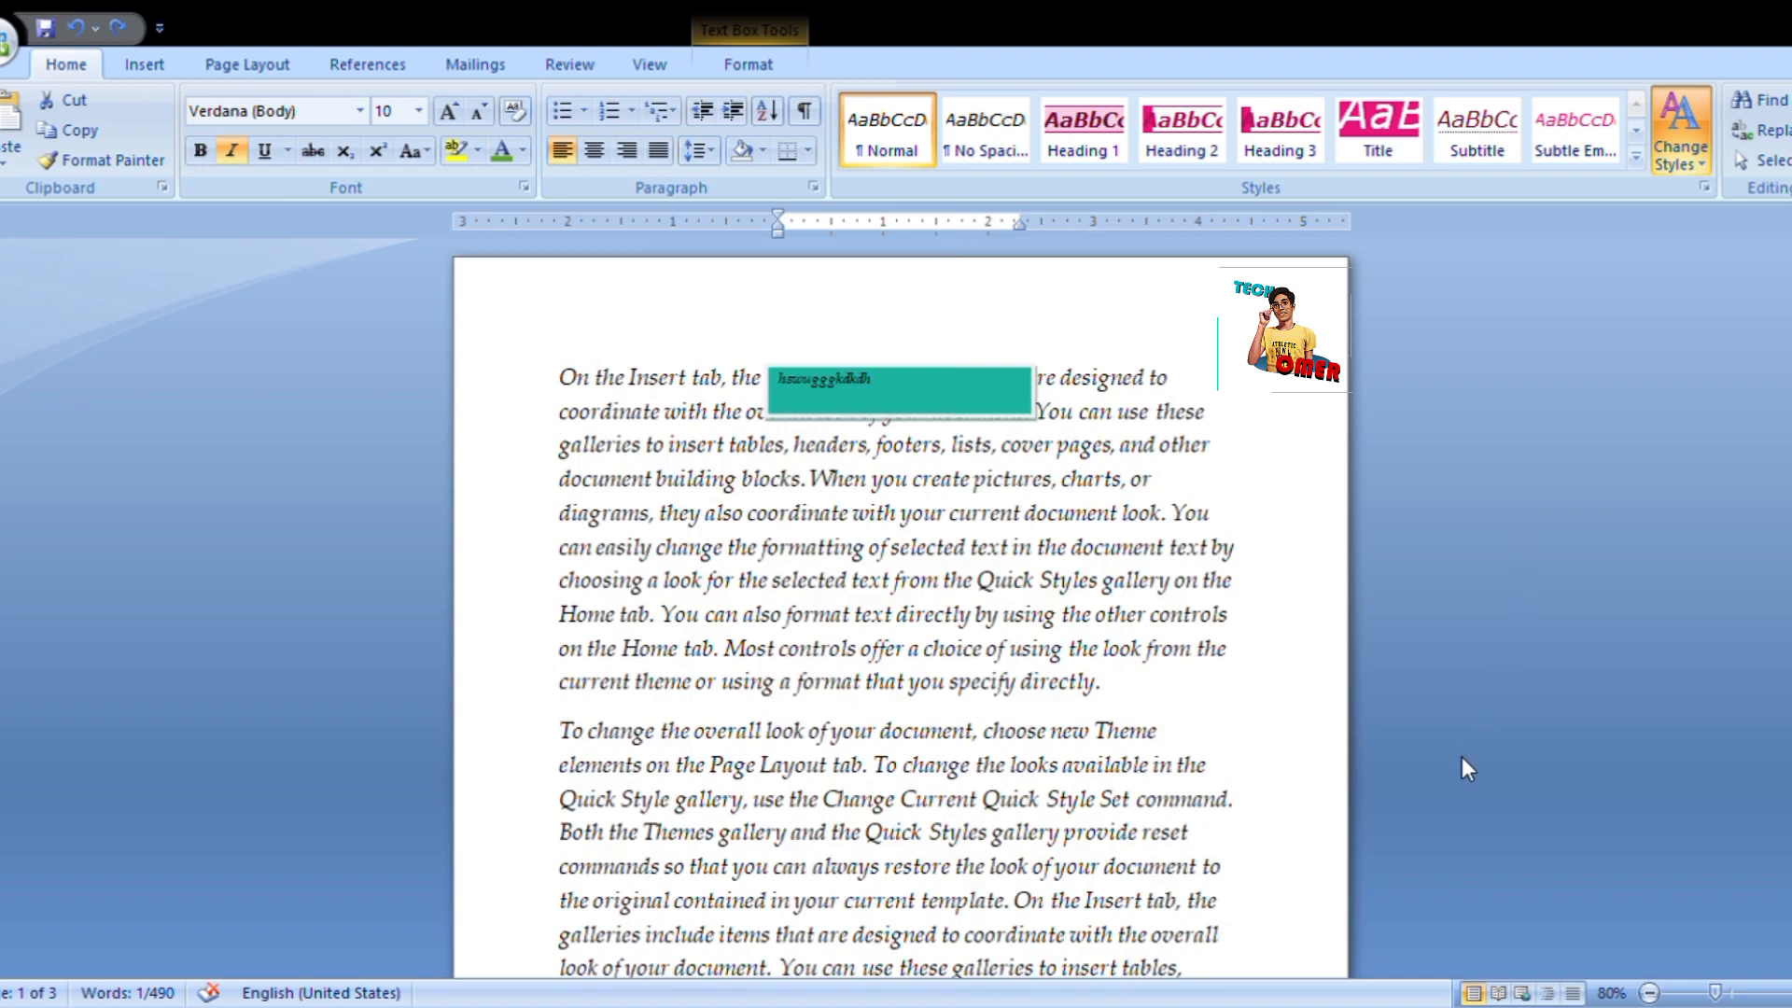
{"action": "left_click", "coordinate": [1472, 688]}
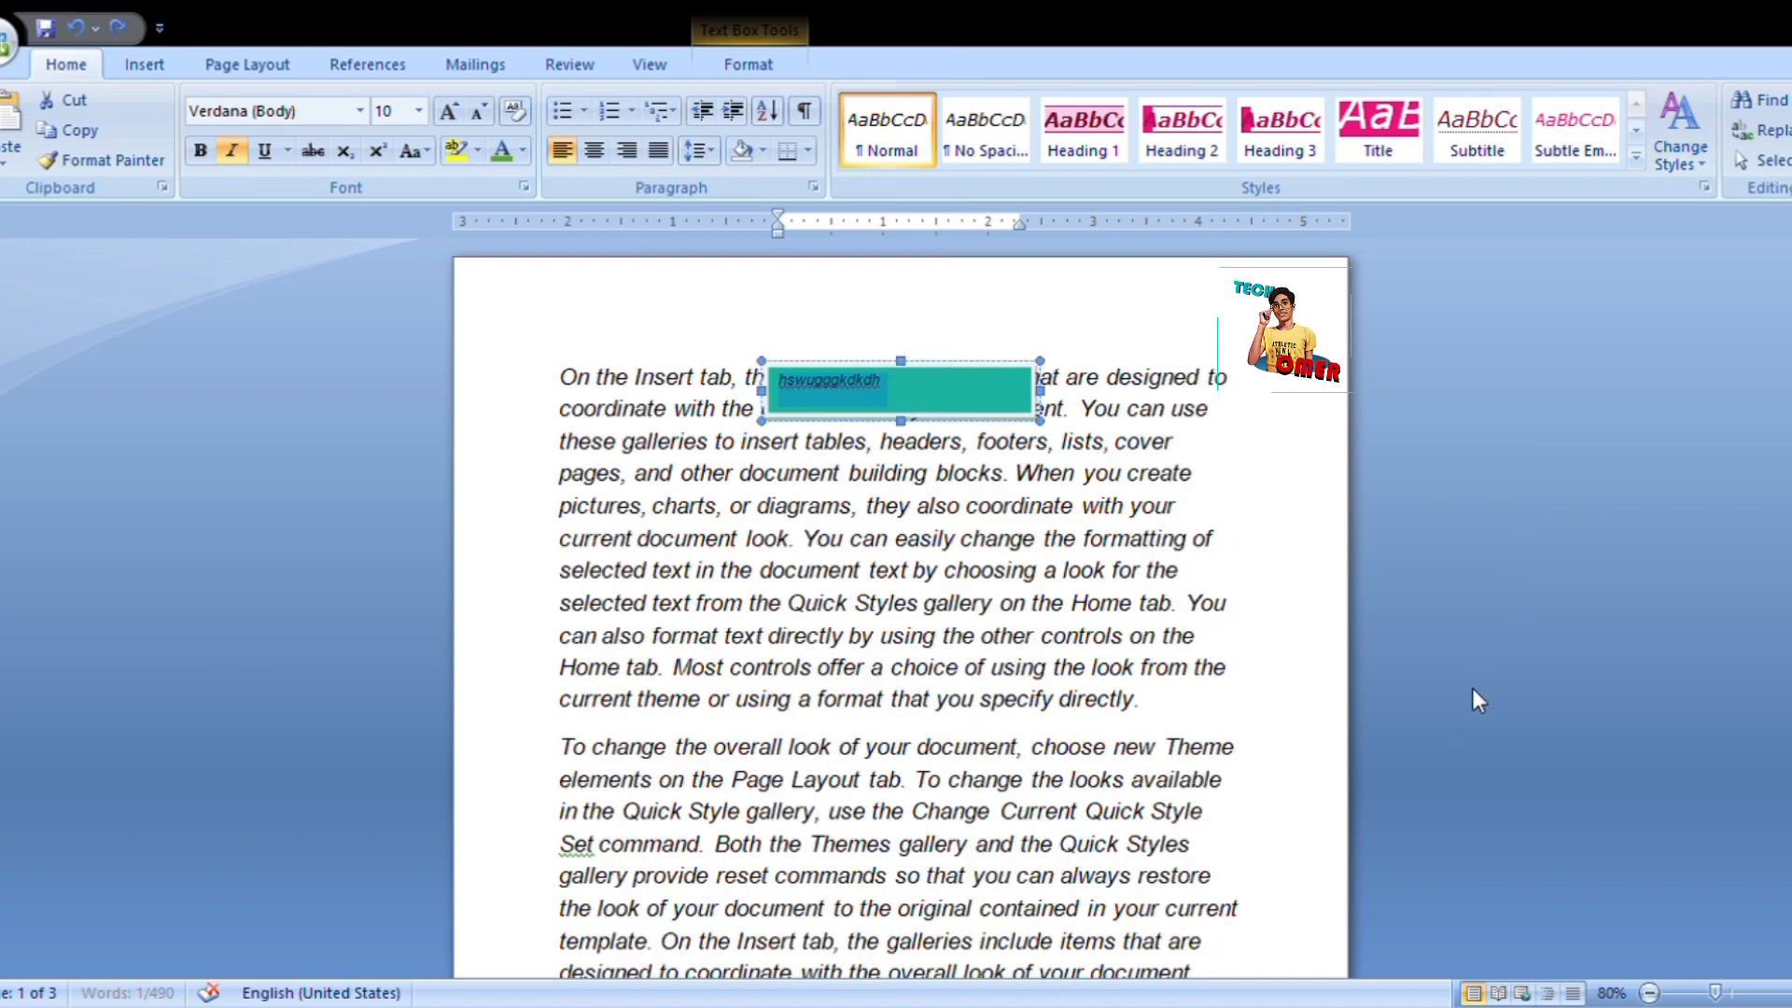
{"action": "left_click", "coordinate": [154, 65]}
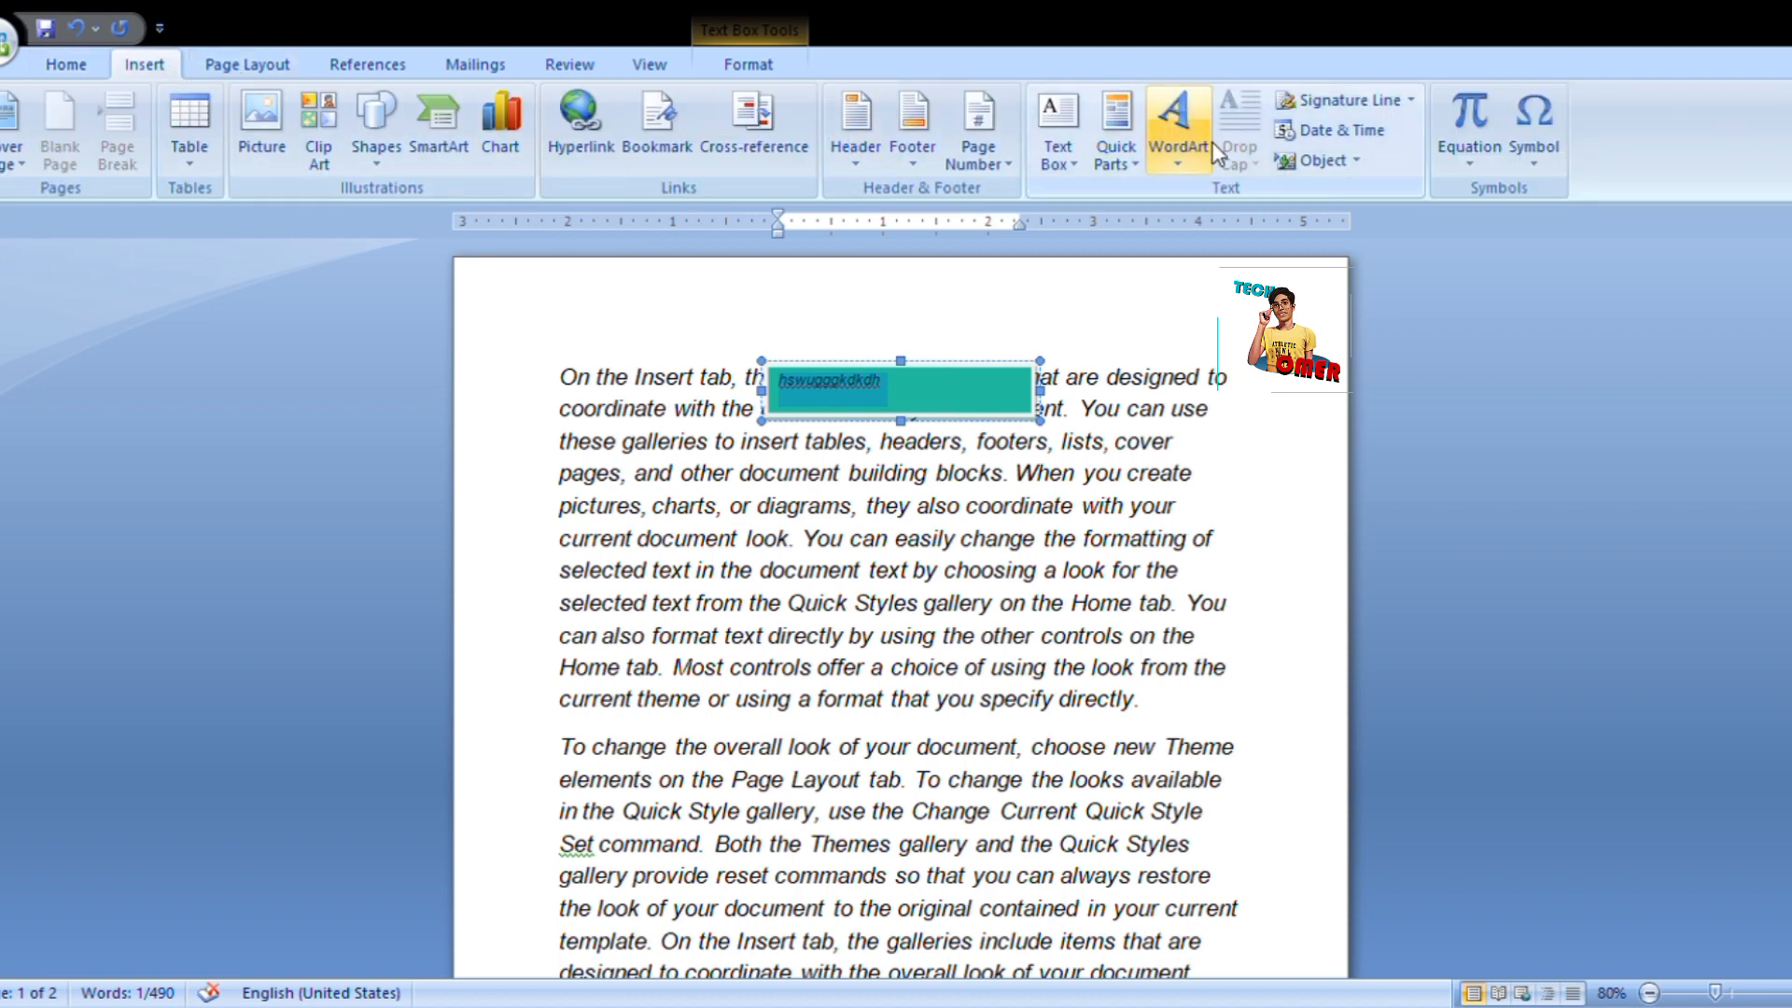
{"action": "left_click", "coordinate": [1178, 135]}
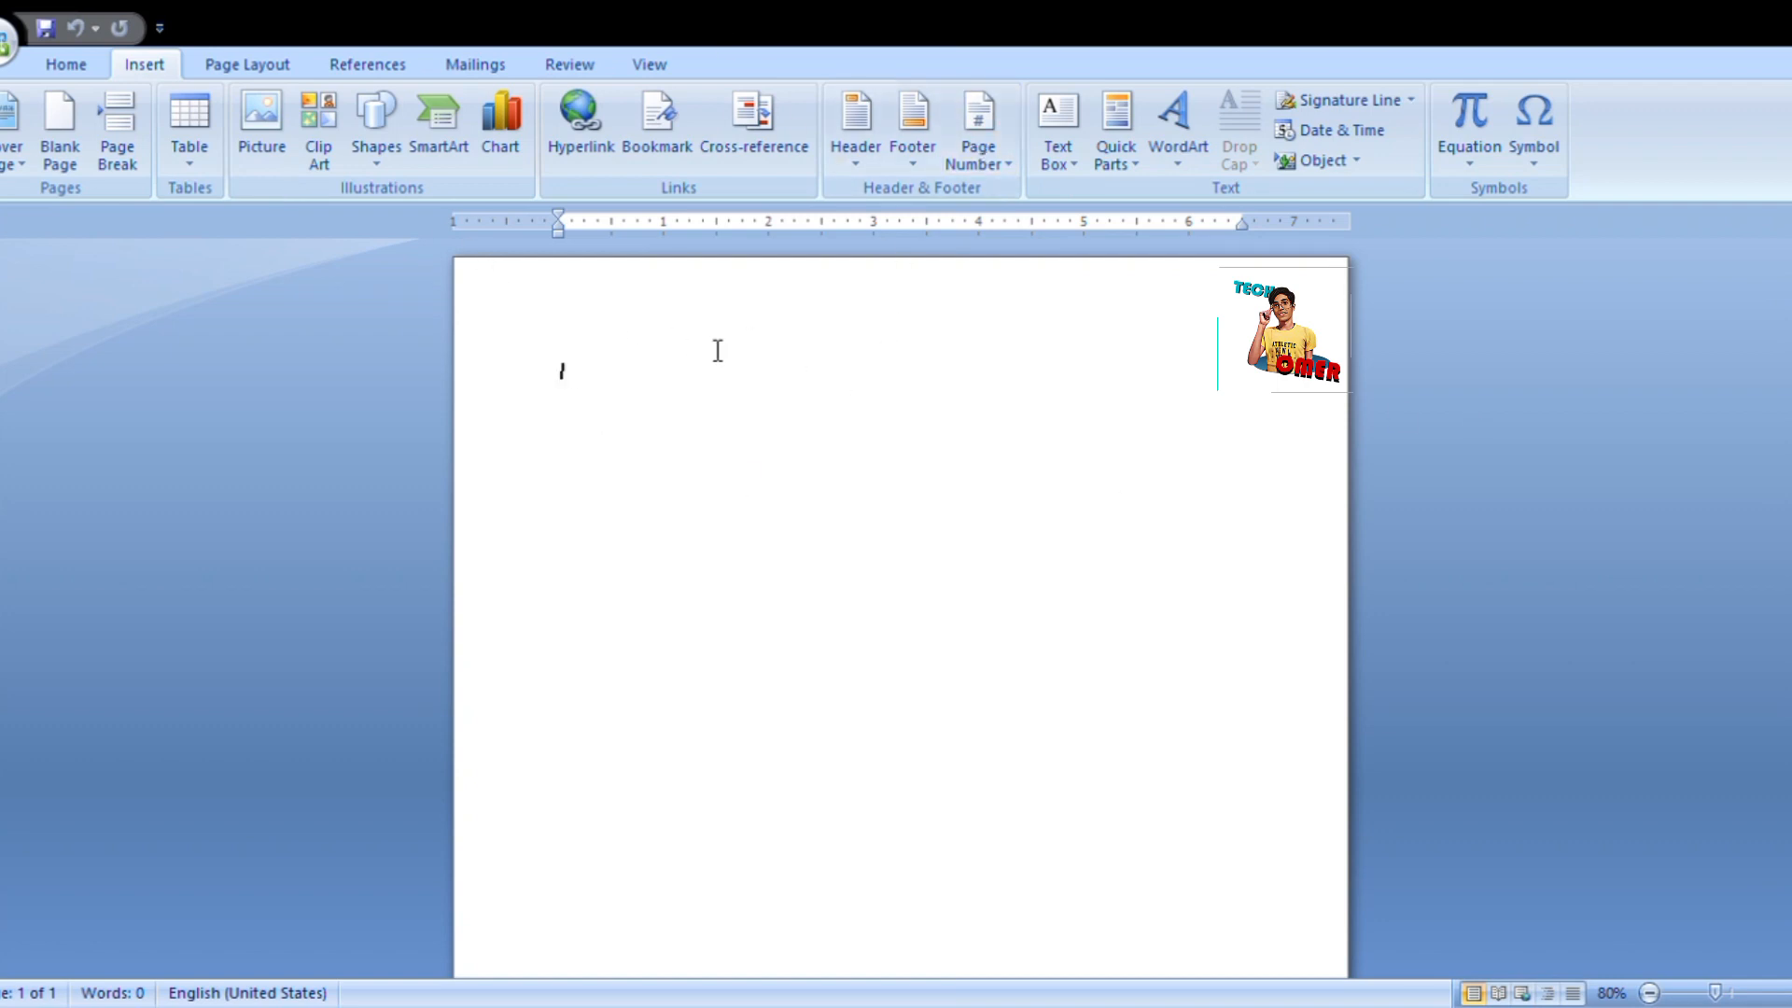
Set the font size to 16 and write "ABC Company" at the start of the blank page.
{"action": "left_click", "coordinate": [65, 64]}
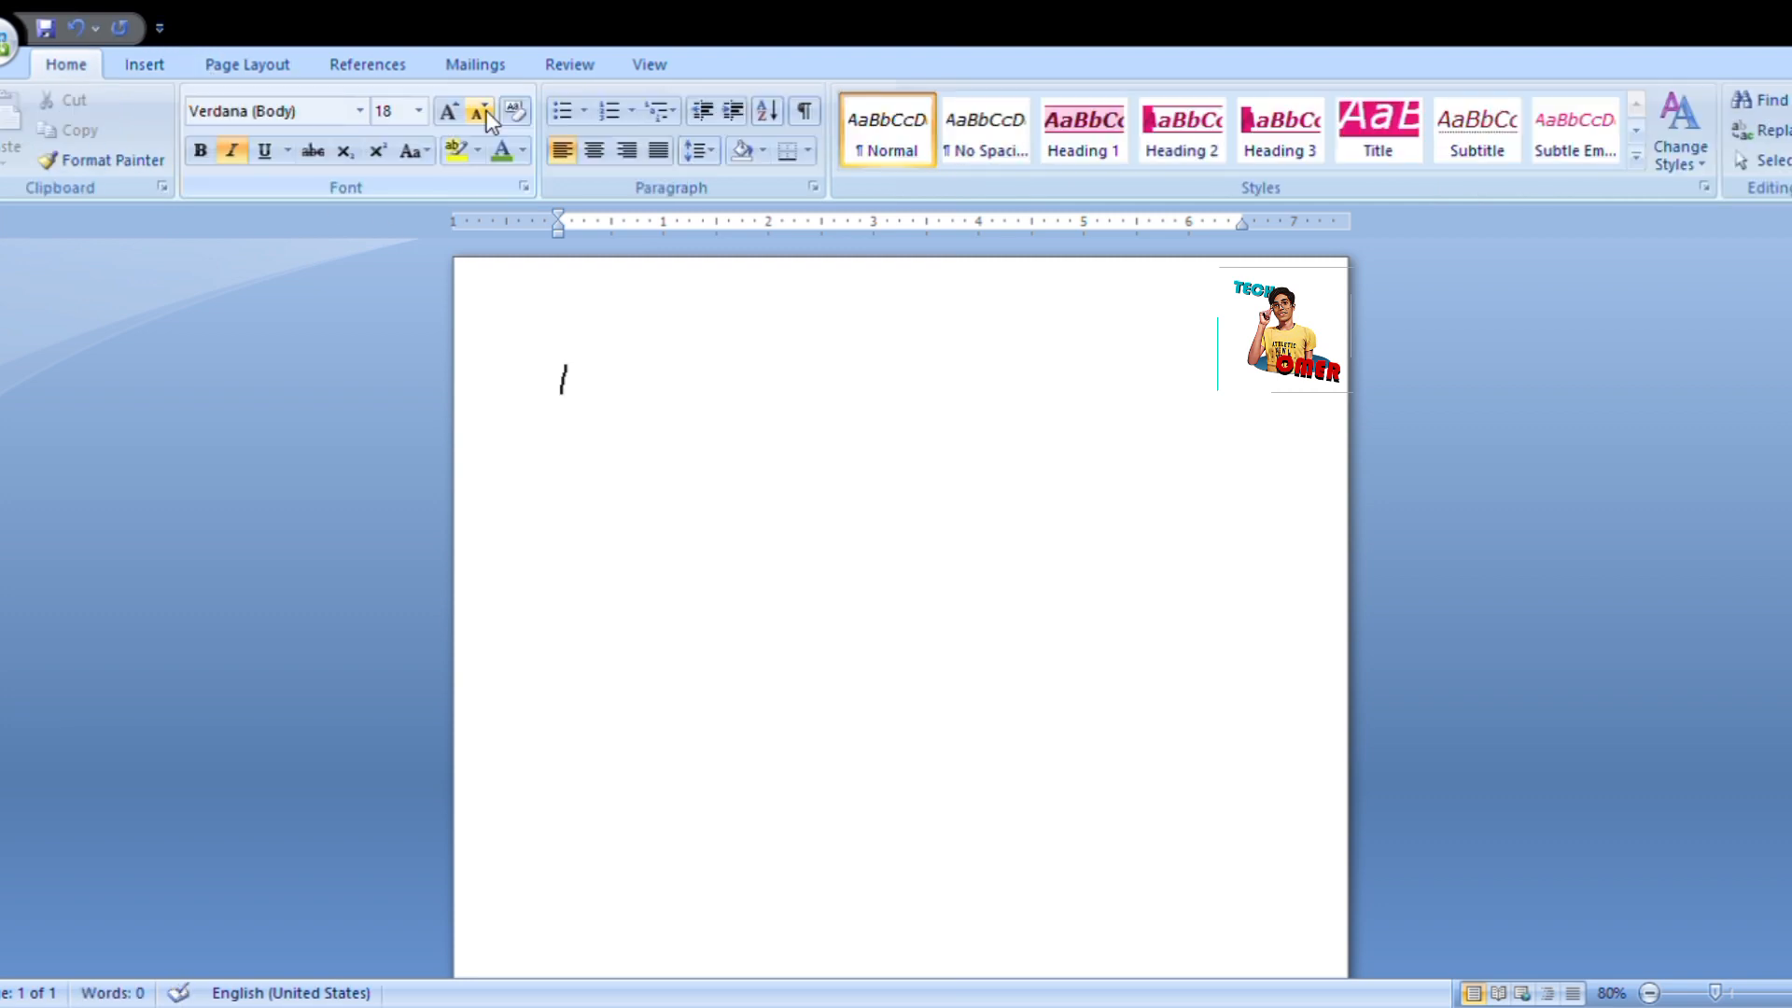
{"action": "left_click", "coordinate": [481, 112]}
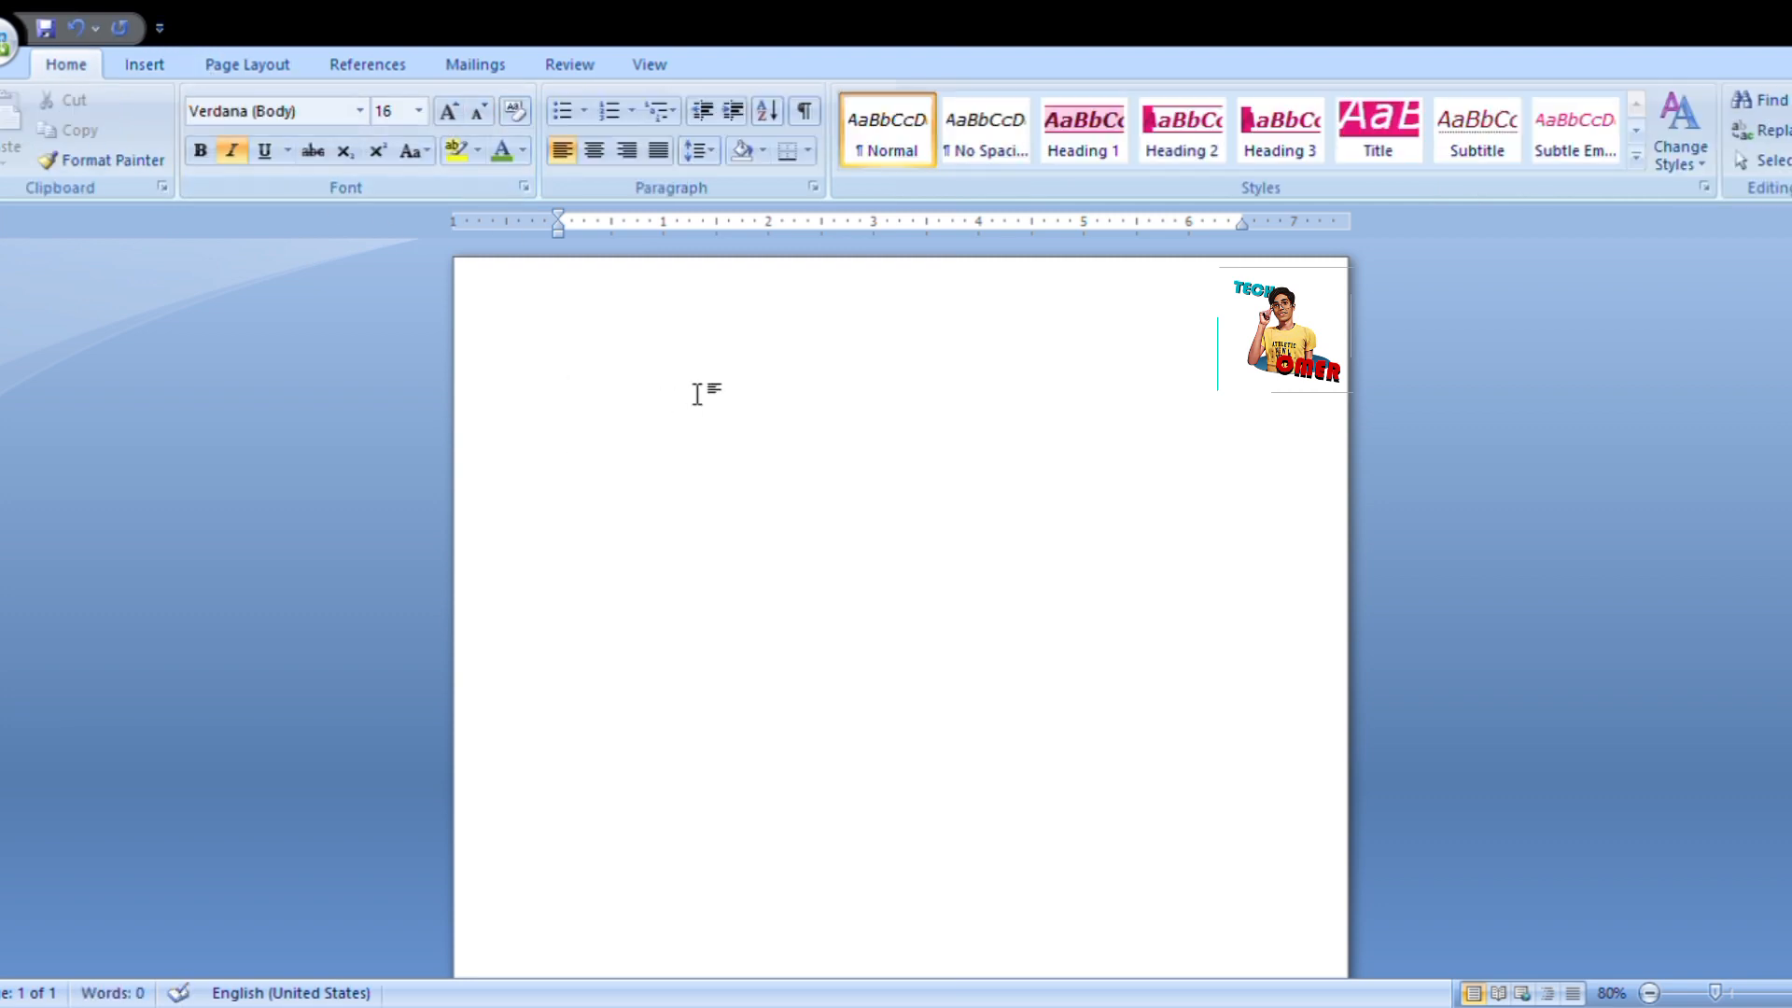
{"action": "type", "text": "A"}
{"action": "type", "text": "BC company"}
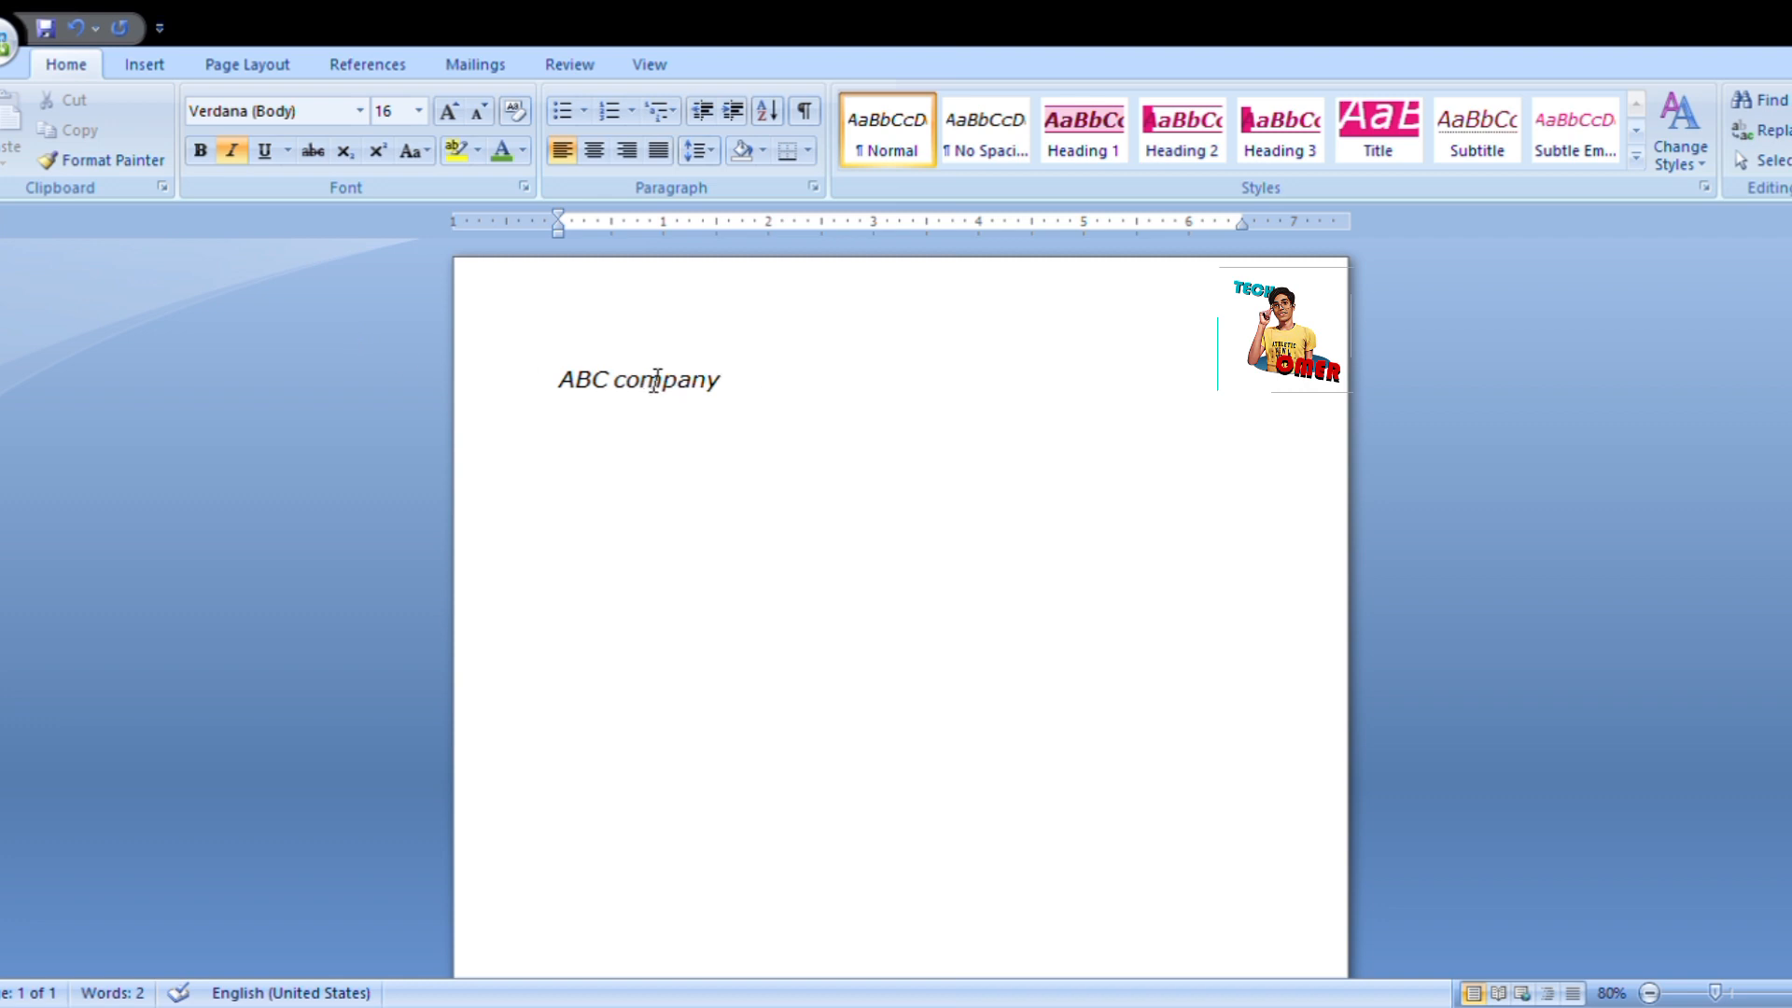
{"action": "left_click", "coordinate": [626, 379]}
{"action": "key", "text": "BackSpace"}
{"action": "type", "text": "c"}
{"action": "key", "text": "BackSpace"}
{"action": "type", "text": "C"}
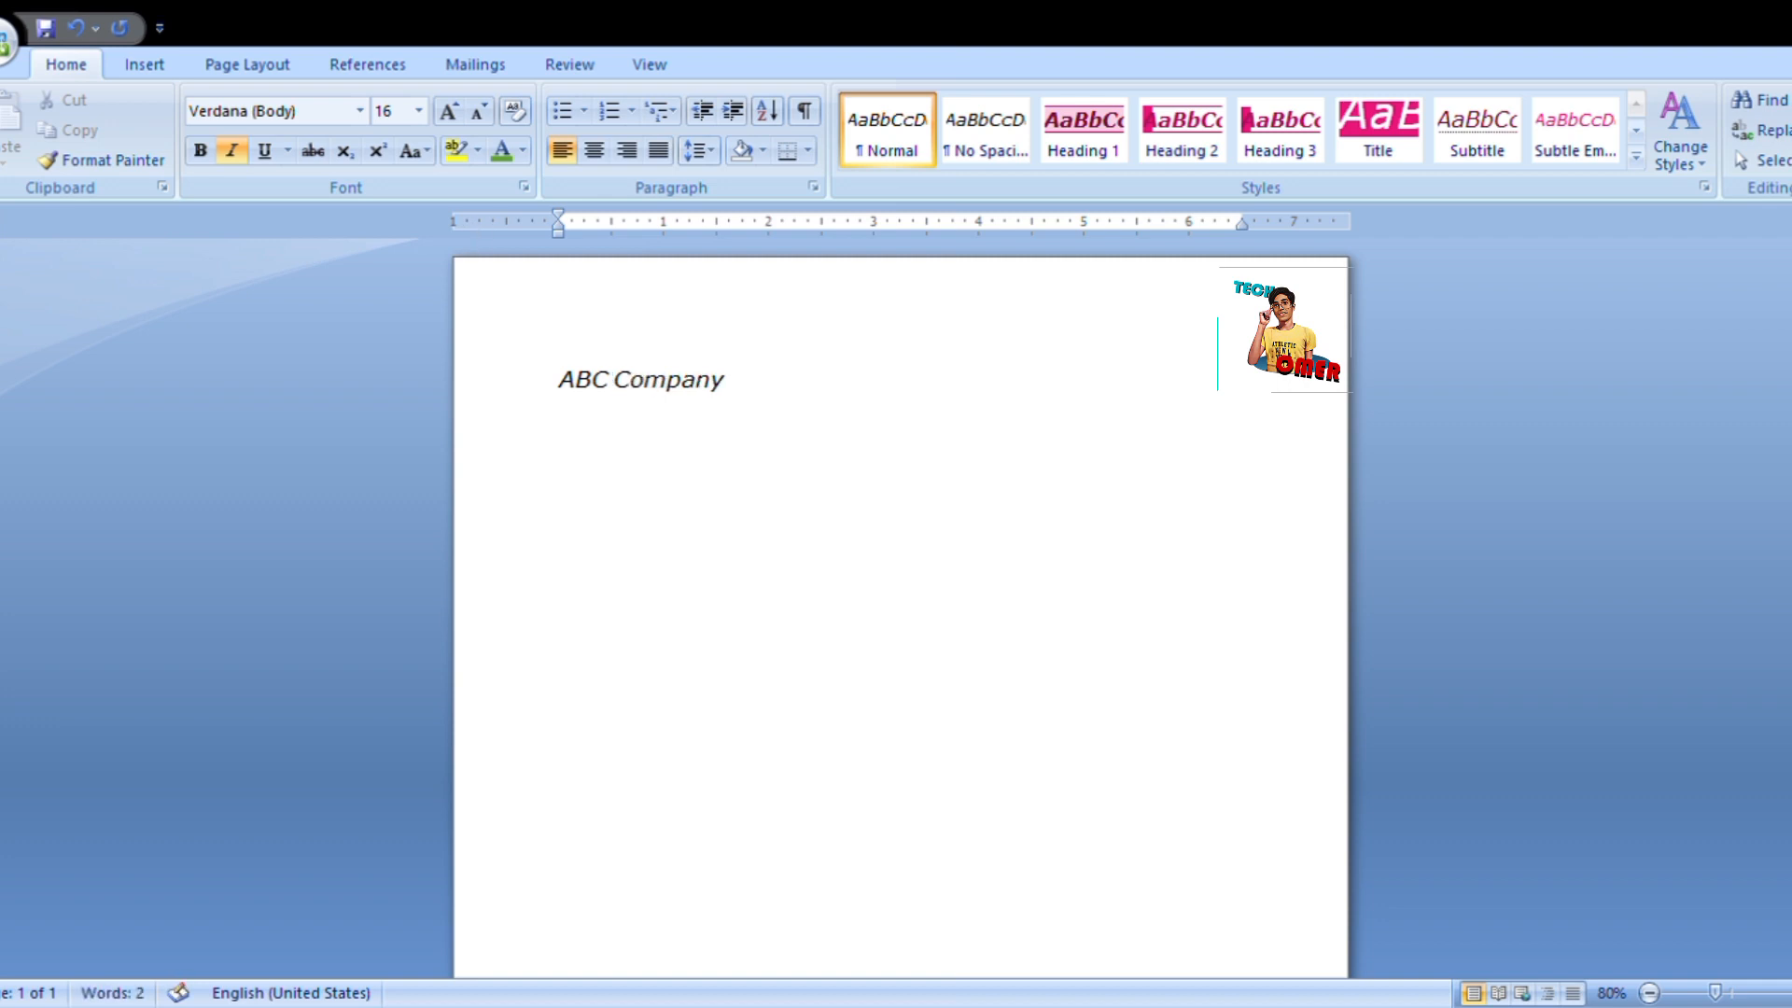
Convert the "ABC Company" text into WordArt with a black arched style and preview the vertical style.
{"action": "left_click_drag", "start_coordinate": [762, 399], "coordinate": [551, 386]}
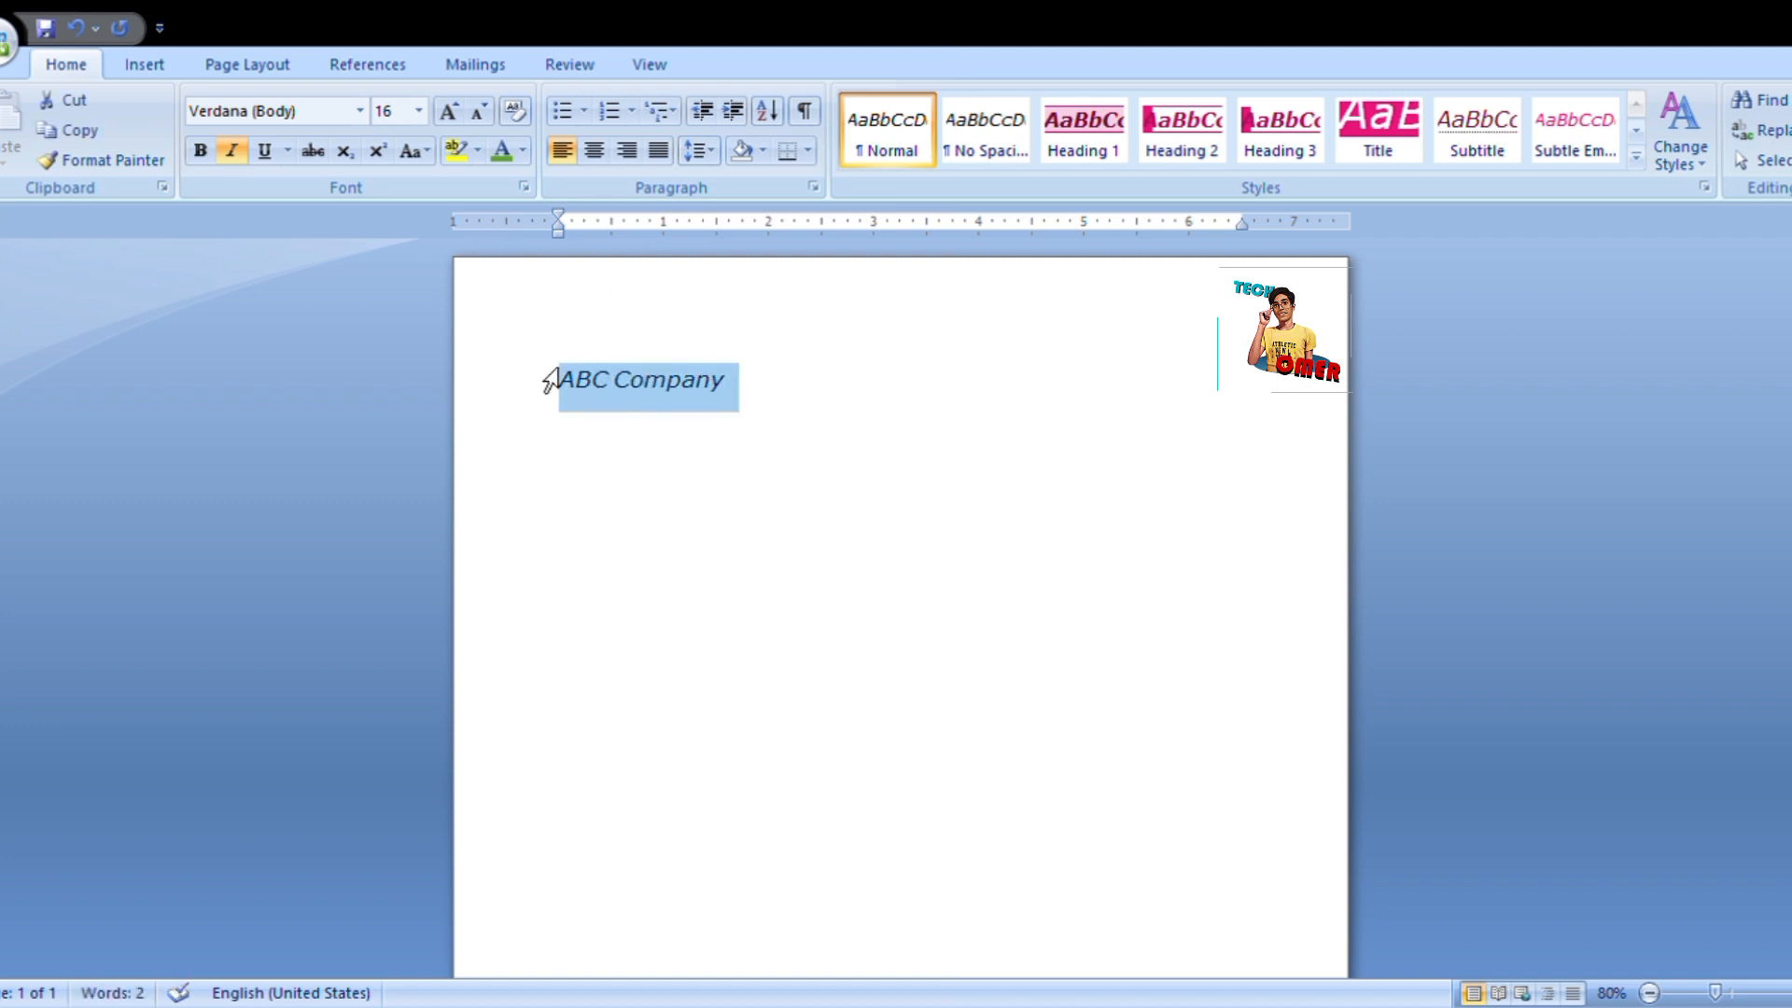
{"action": "left_click", "coordinate": [158, 62]}
{"action": "left_click", "coordinate": [1181, 157]}
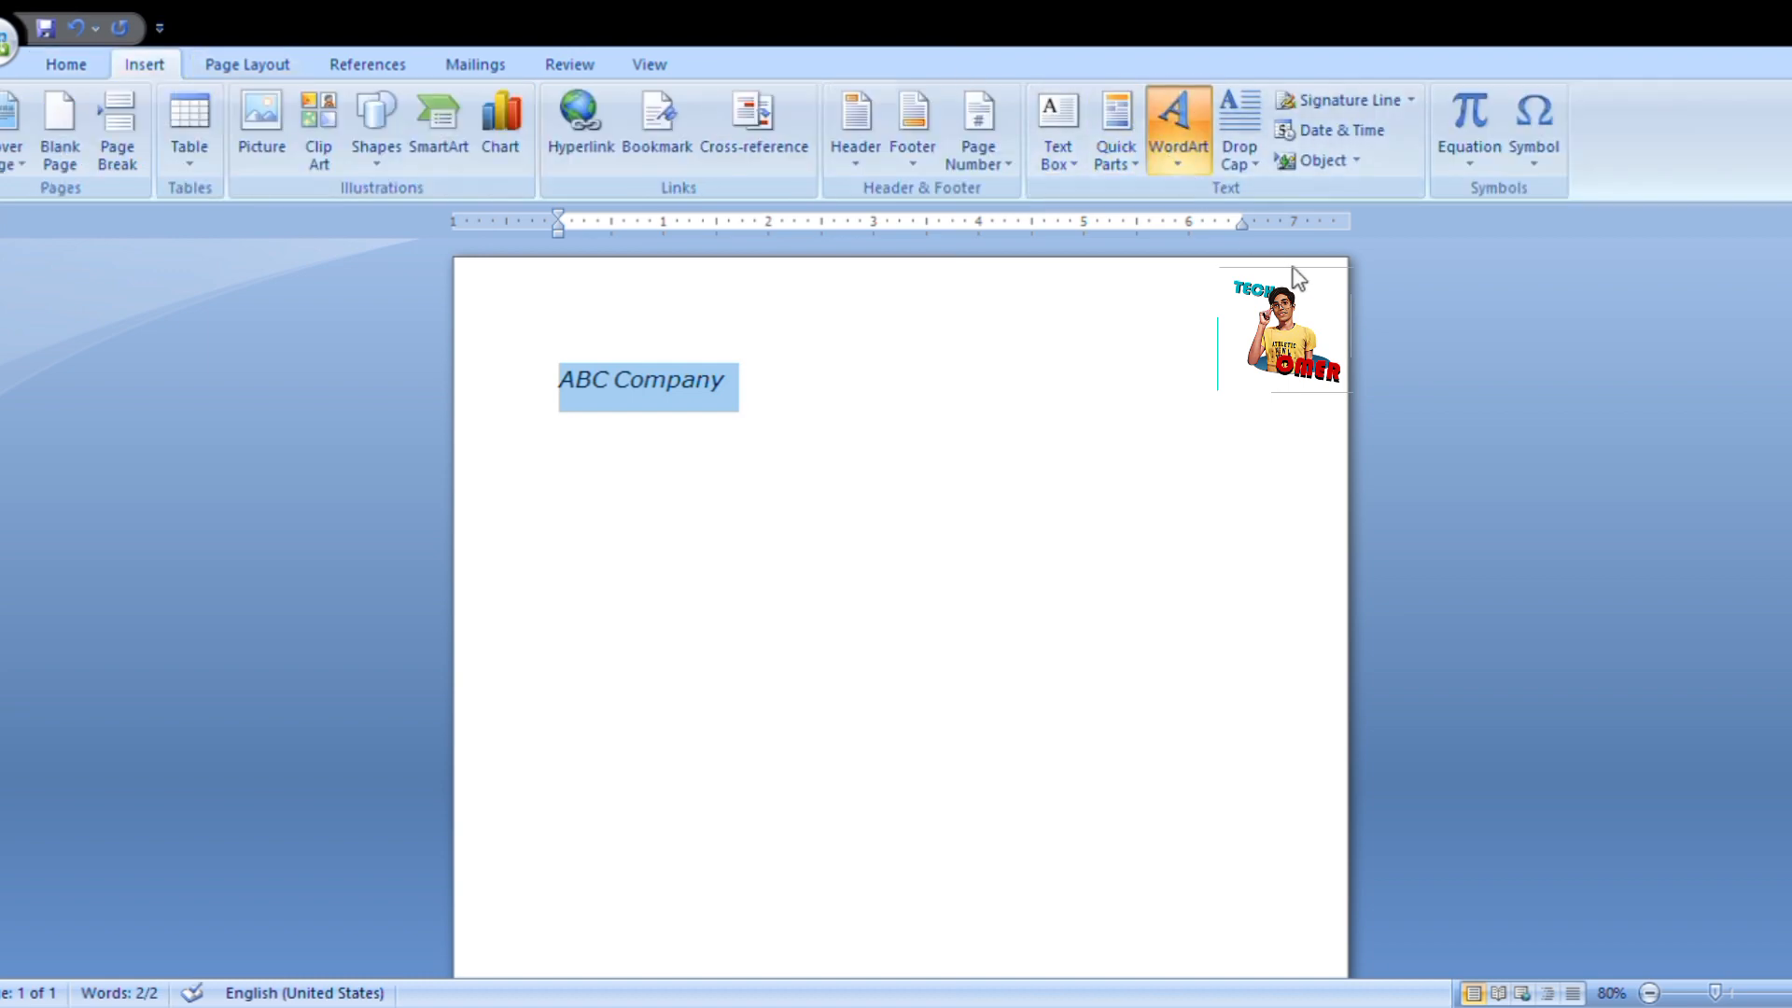
{"action": "left_click", "coordinate": [1341, 220]}
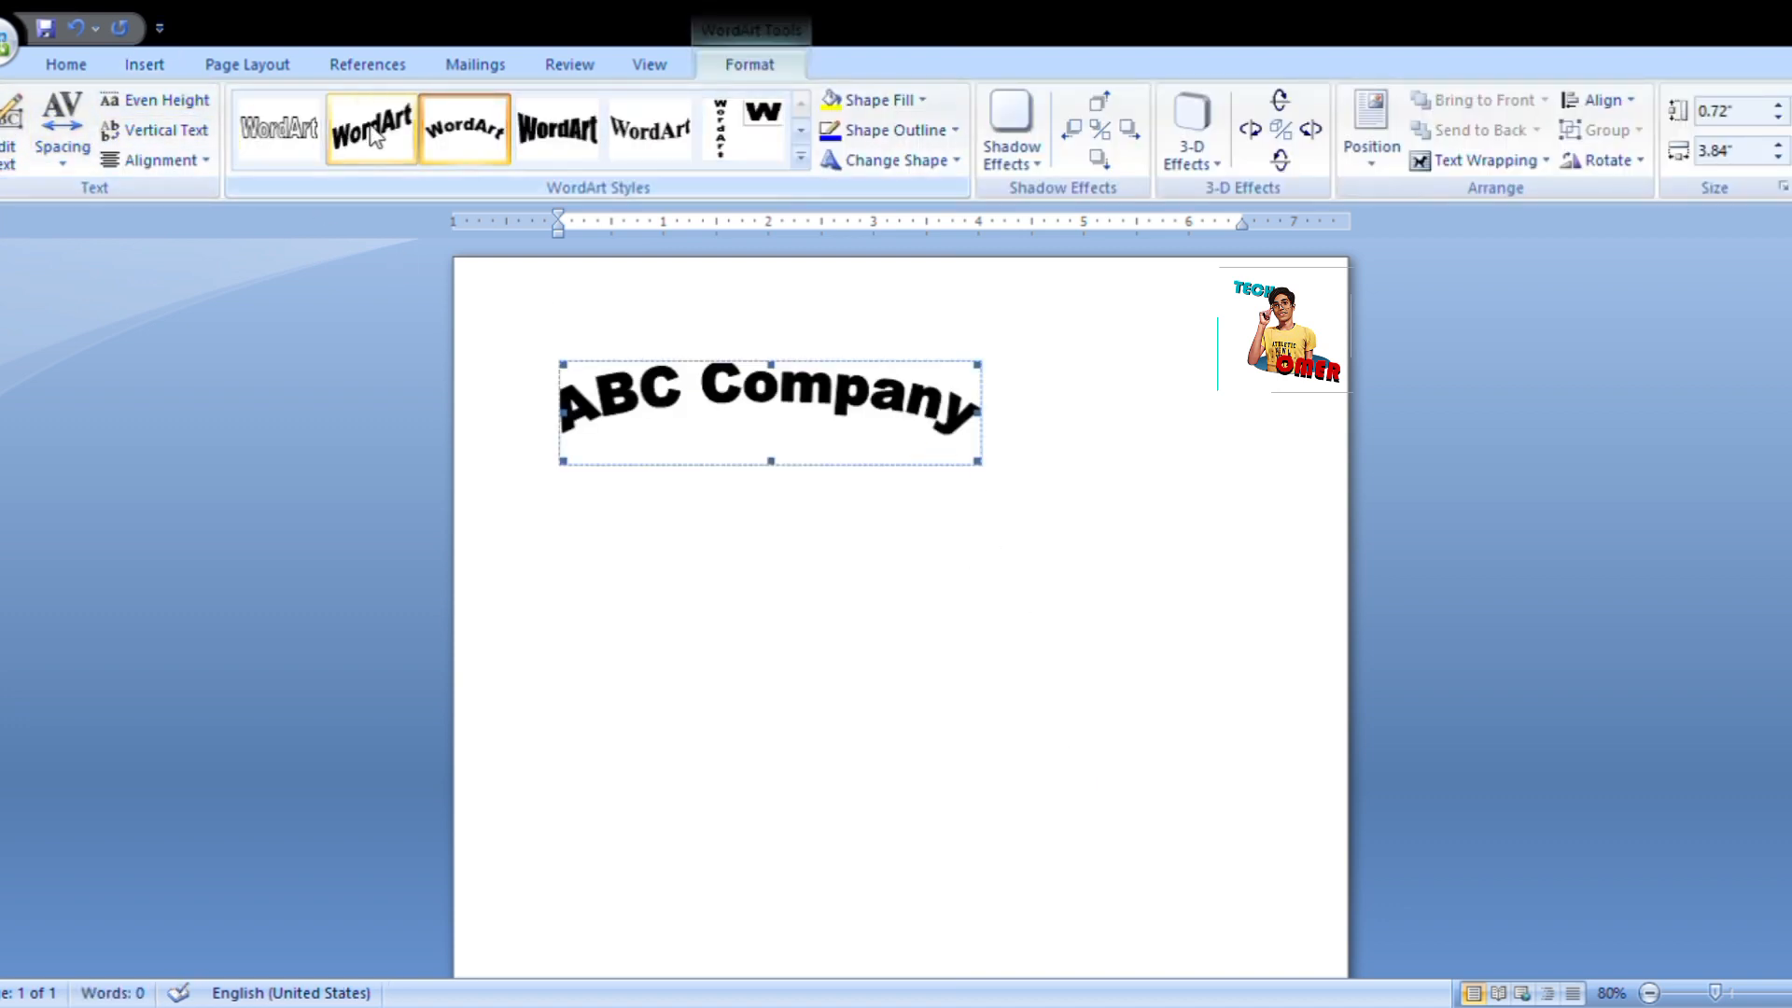
{"action": "left_click", "coordinate": [719, 129]}
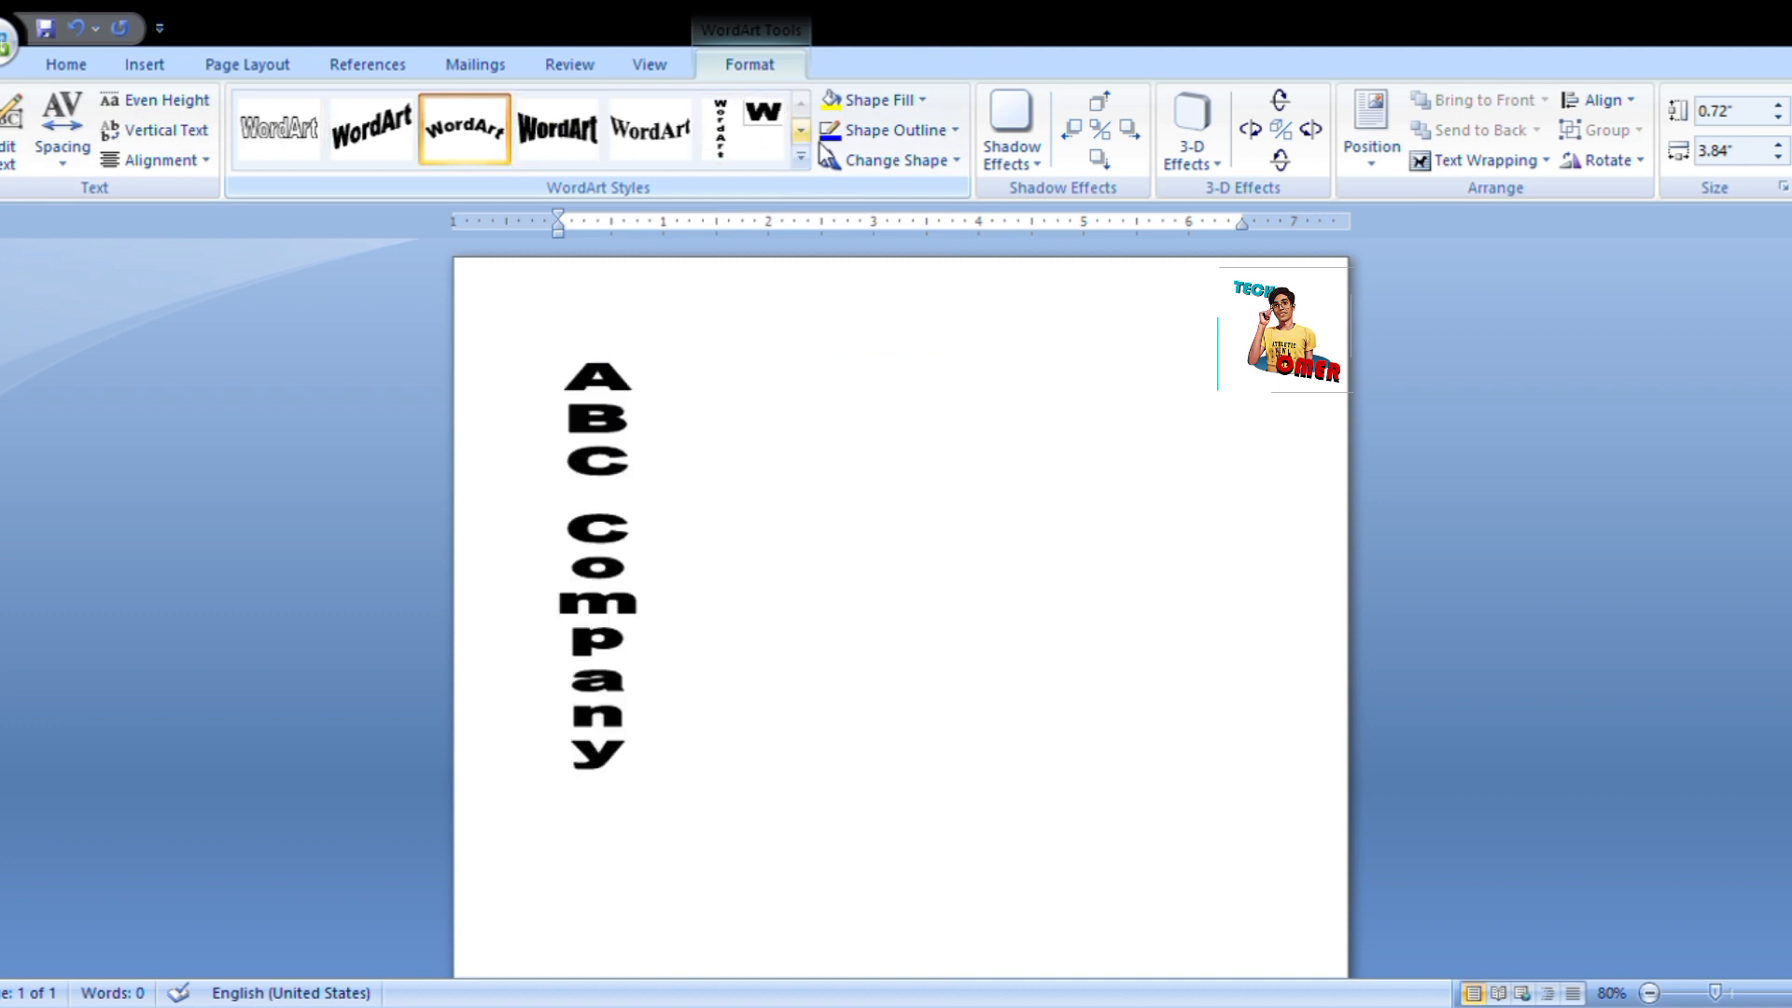
Give the "ABC Company" WordArt a pink fill with a gold outline, and apply a 3-D effect.
{"action": "left_click", "coordinate": [910, 103]}
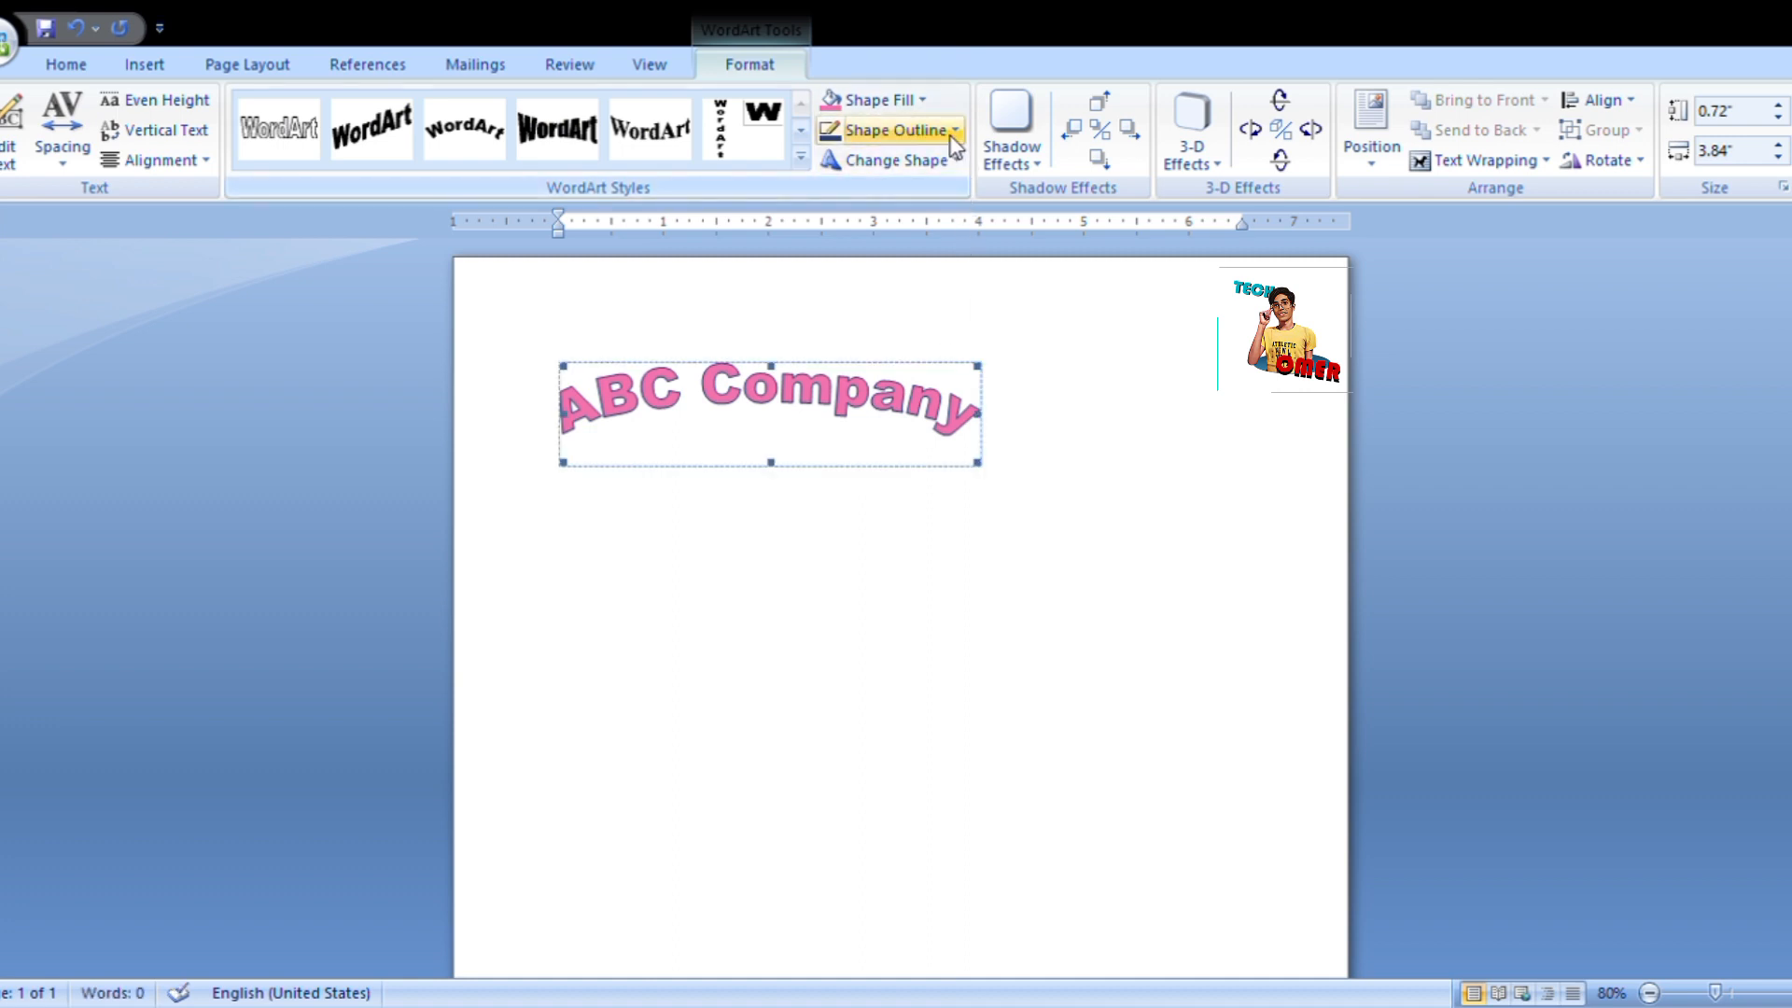
{"action": "left_click", "coordinate": [960, 276]}
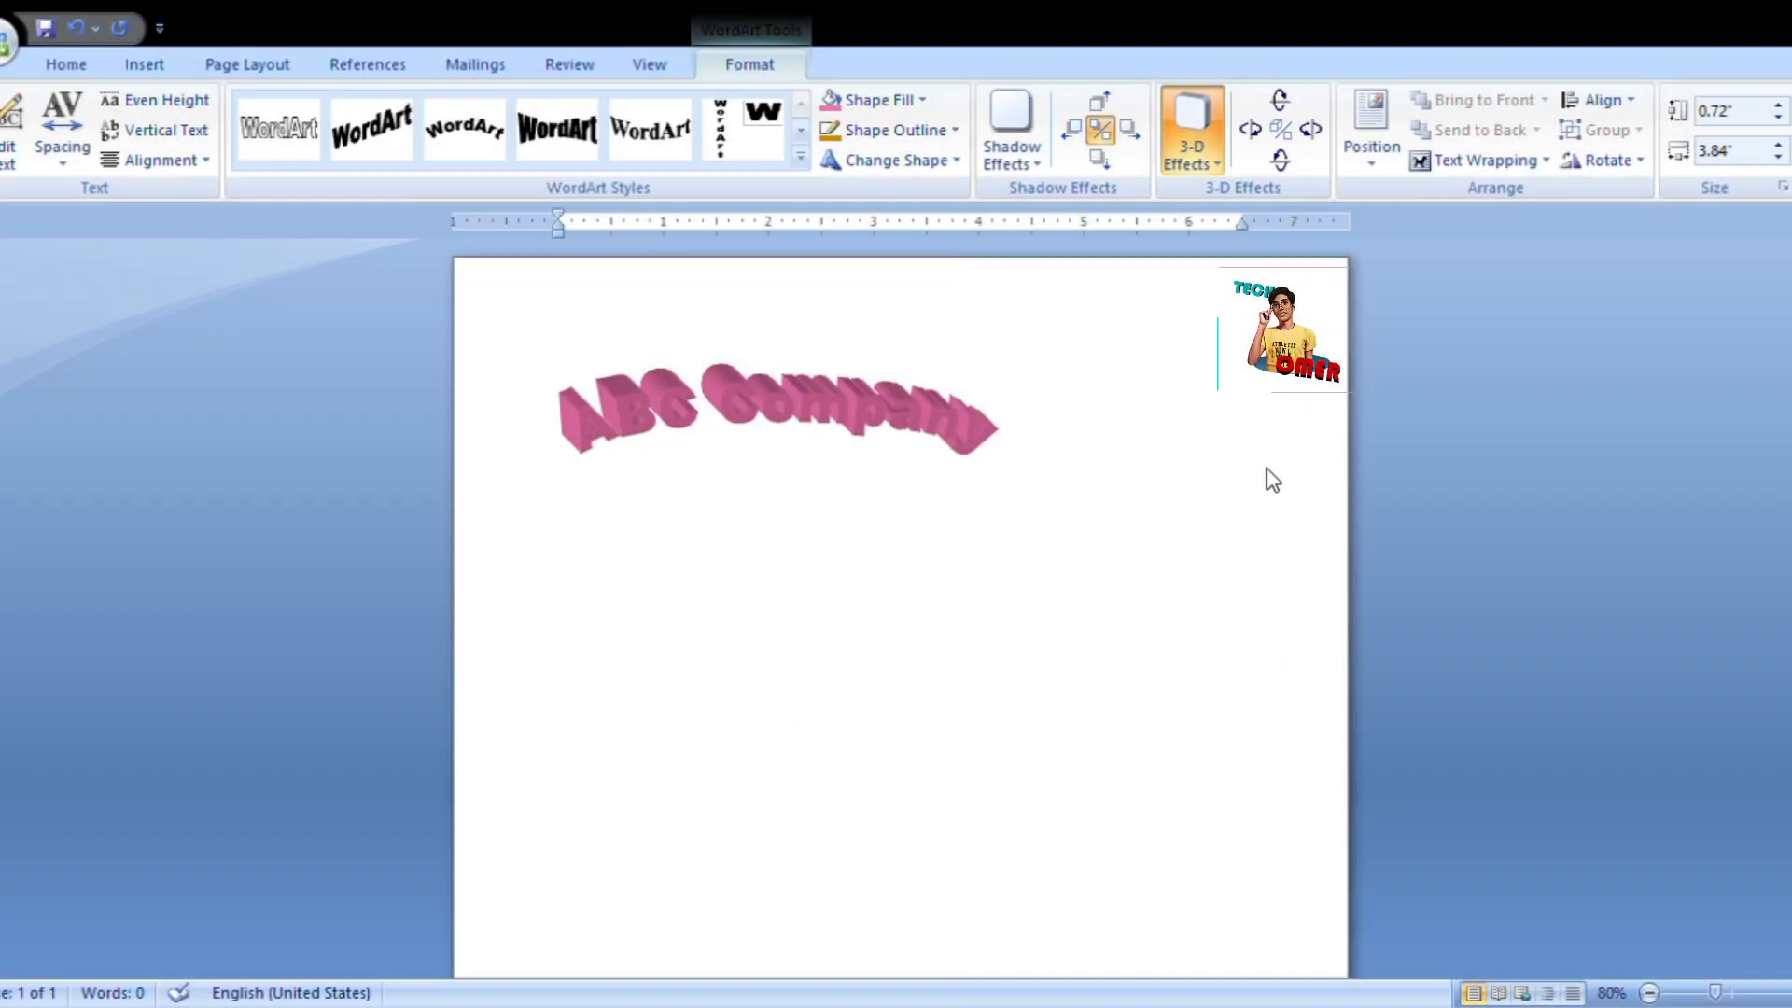
{"action": "left_click", "coordinate": [1267, 471]}
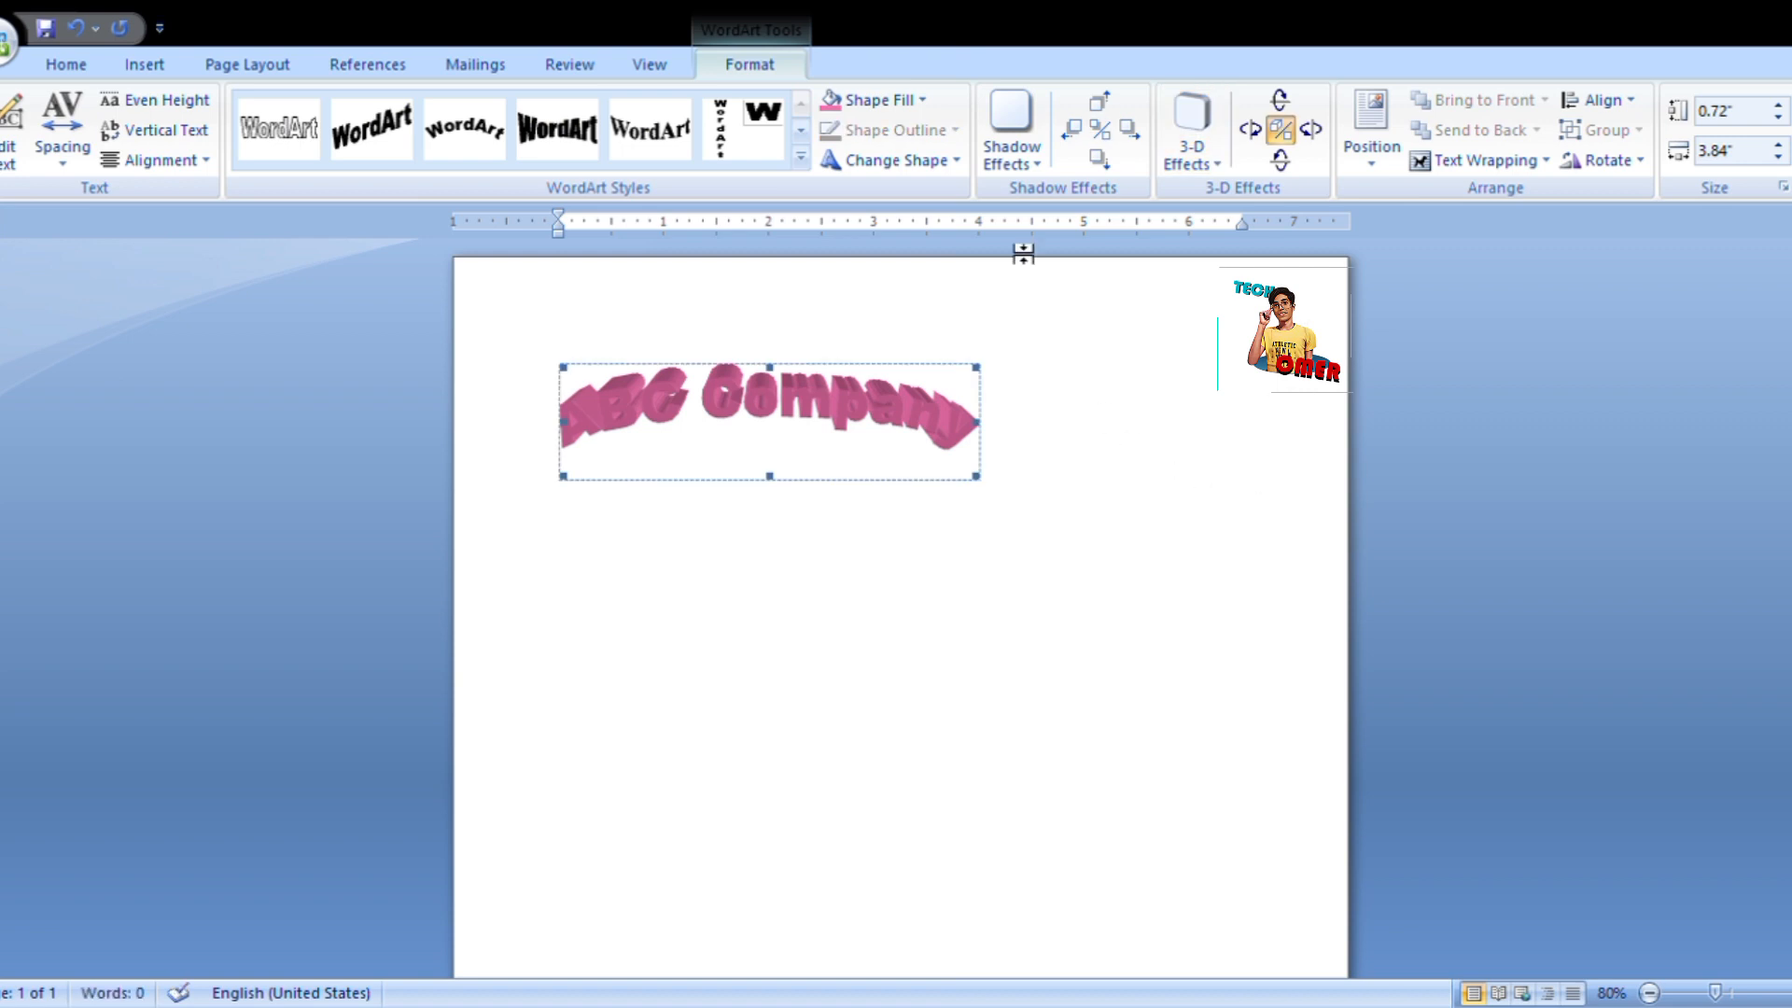
Position the "ABC Company" WordArt at the top centre of the page with text wrapping.
{"action": "left_click", "coordinate": [1374, 170]}
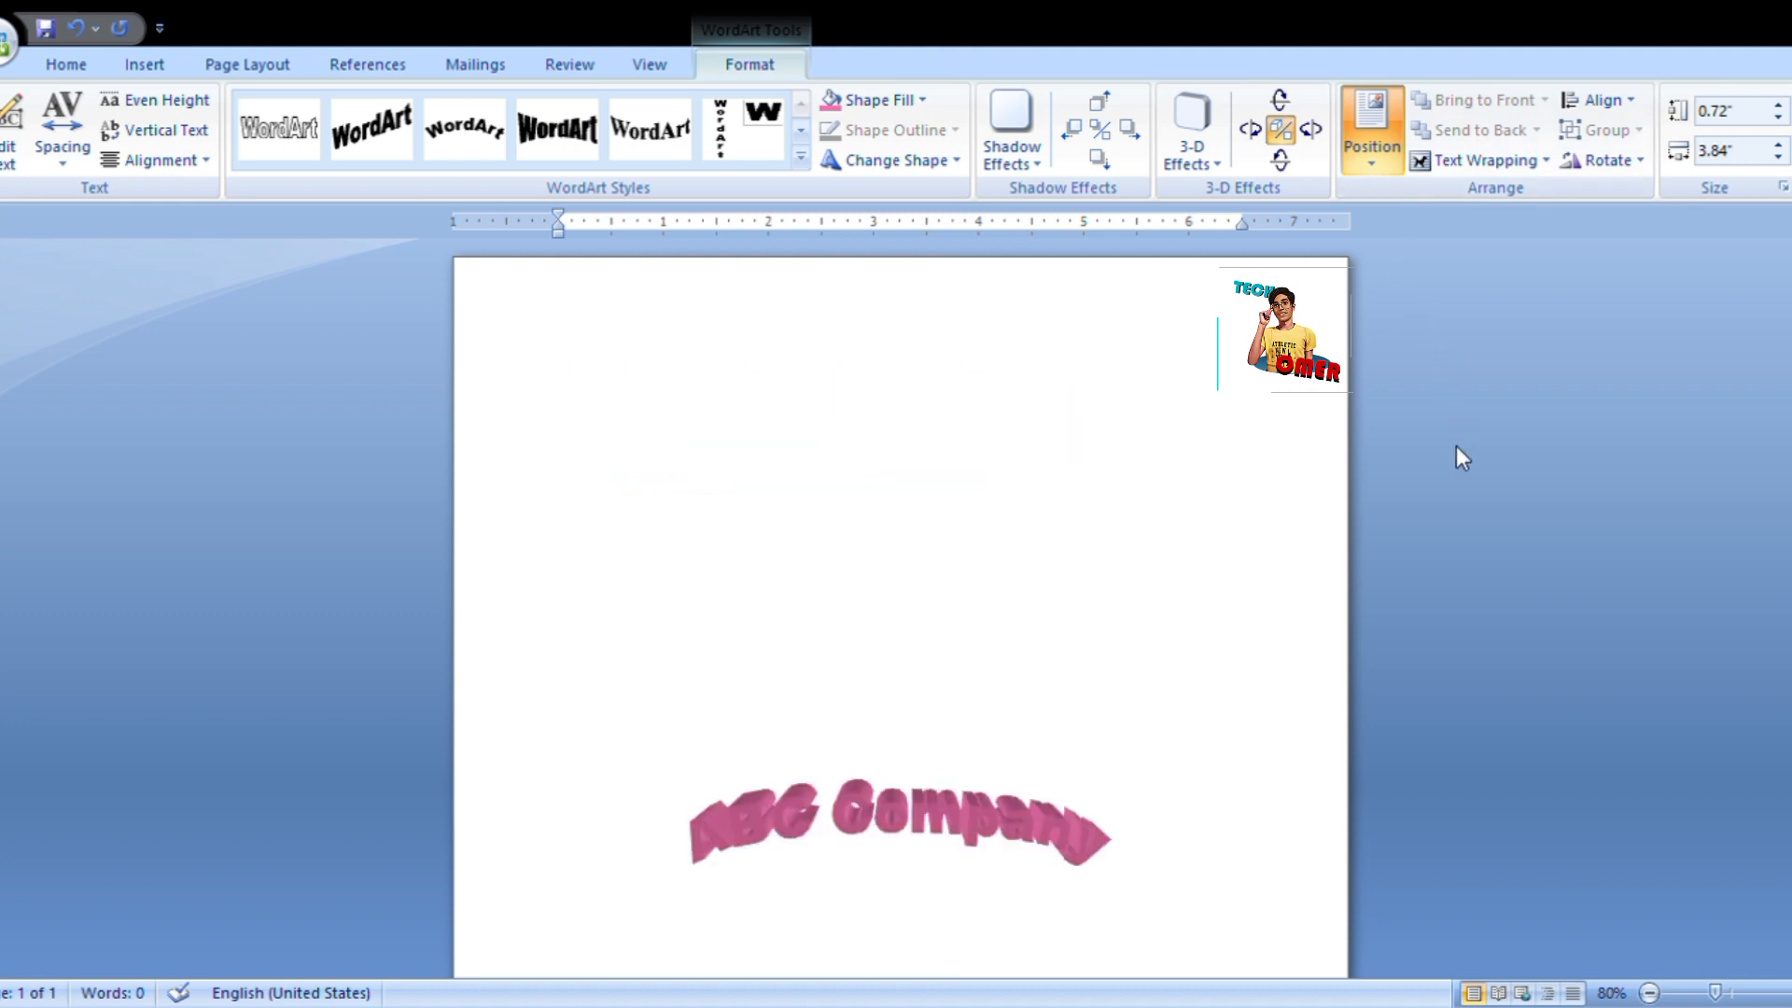
{"action": "left_click", "coordinate": [1463, 372]}
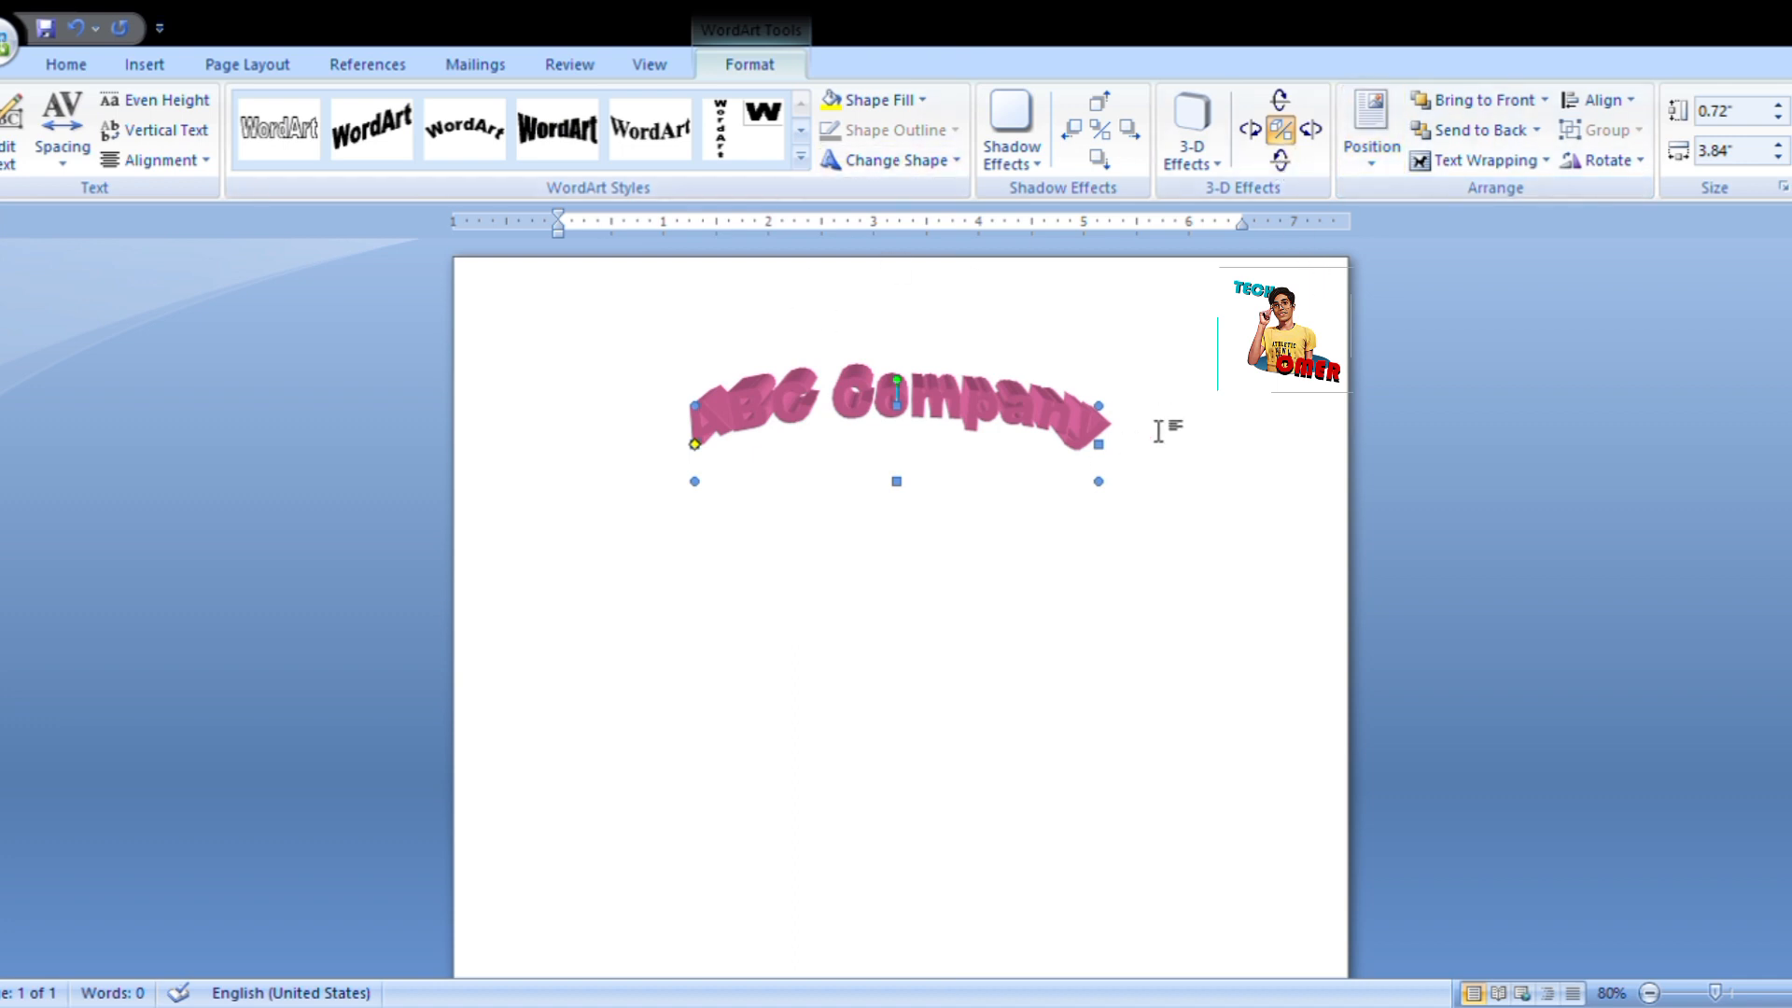
{"action": "left_click", "coordinate": [1376, 154]}
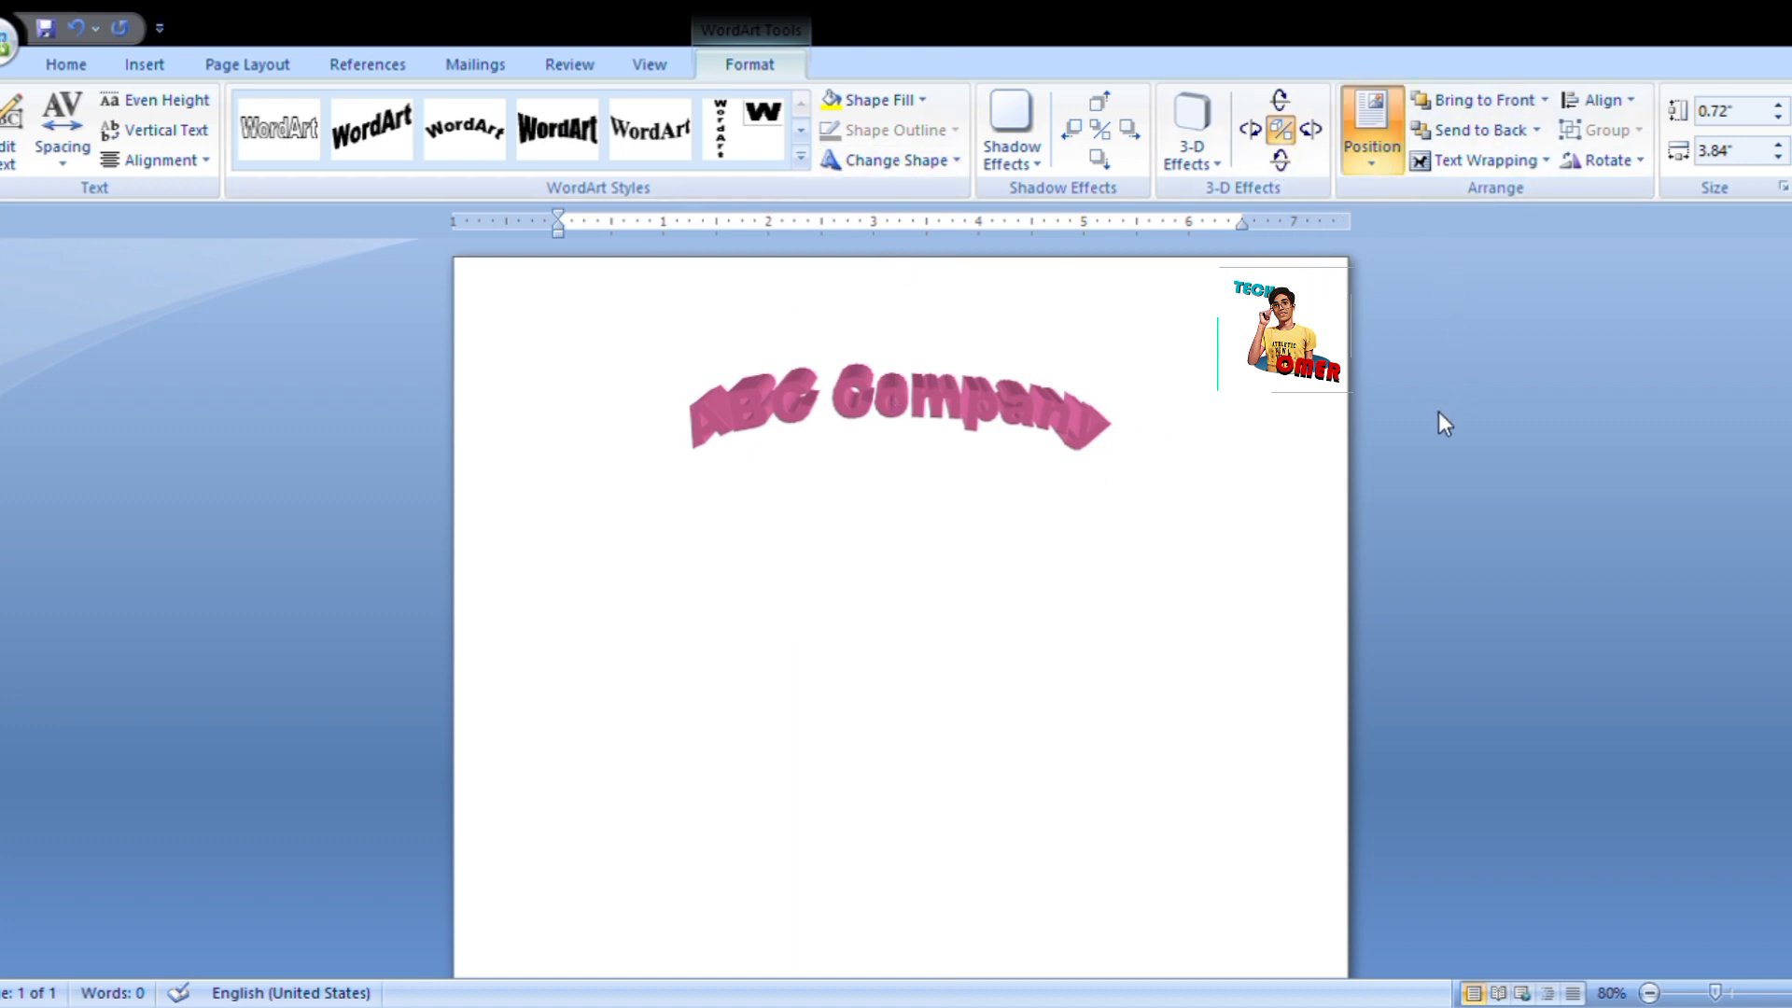
{"action": "left_click", "coordinate": [1423, 334]}
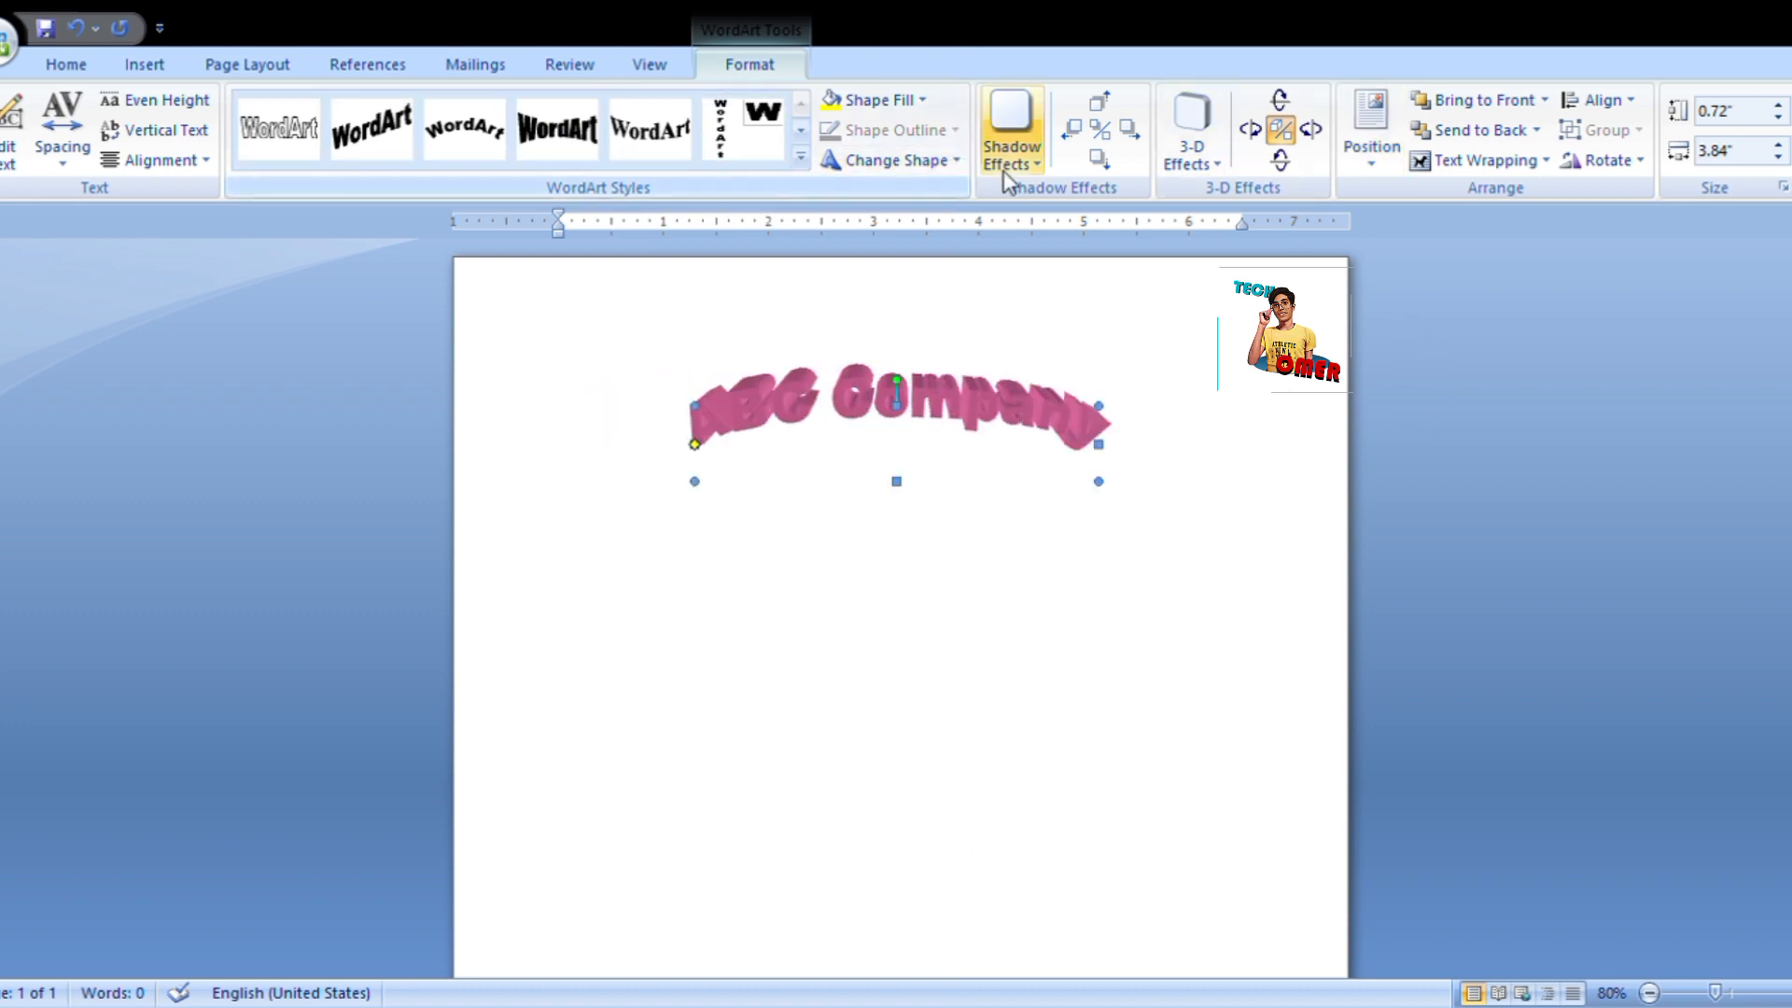
Apply a grey shadow effect behind the "ABC Company" WordArt in place of its 3-D effect.
{"action": "left_click", "coordinate": [1039, 159]}
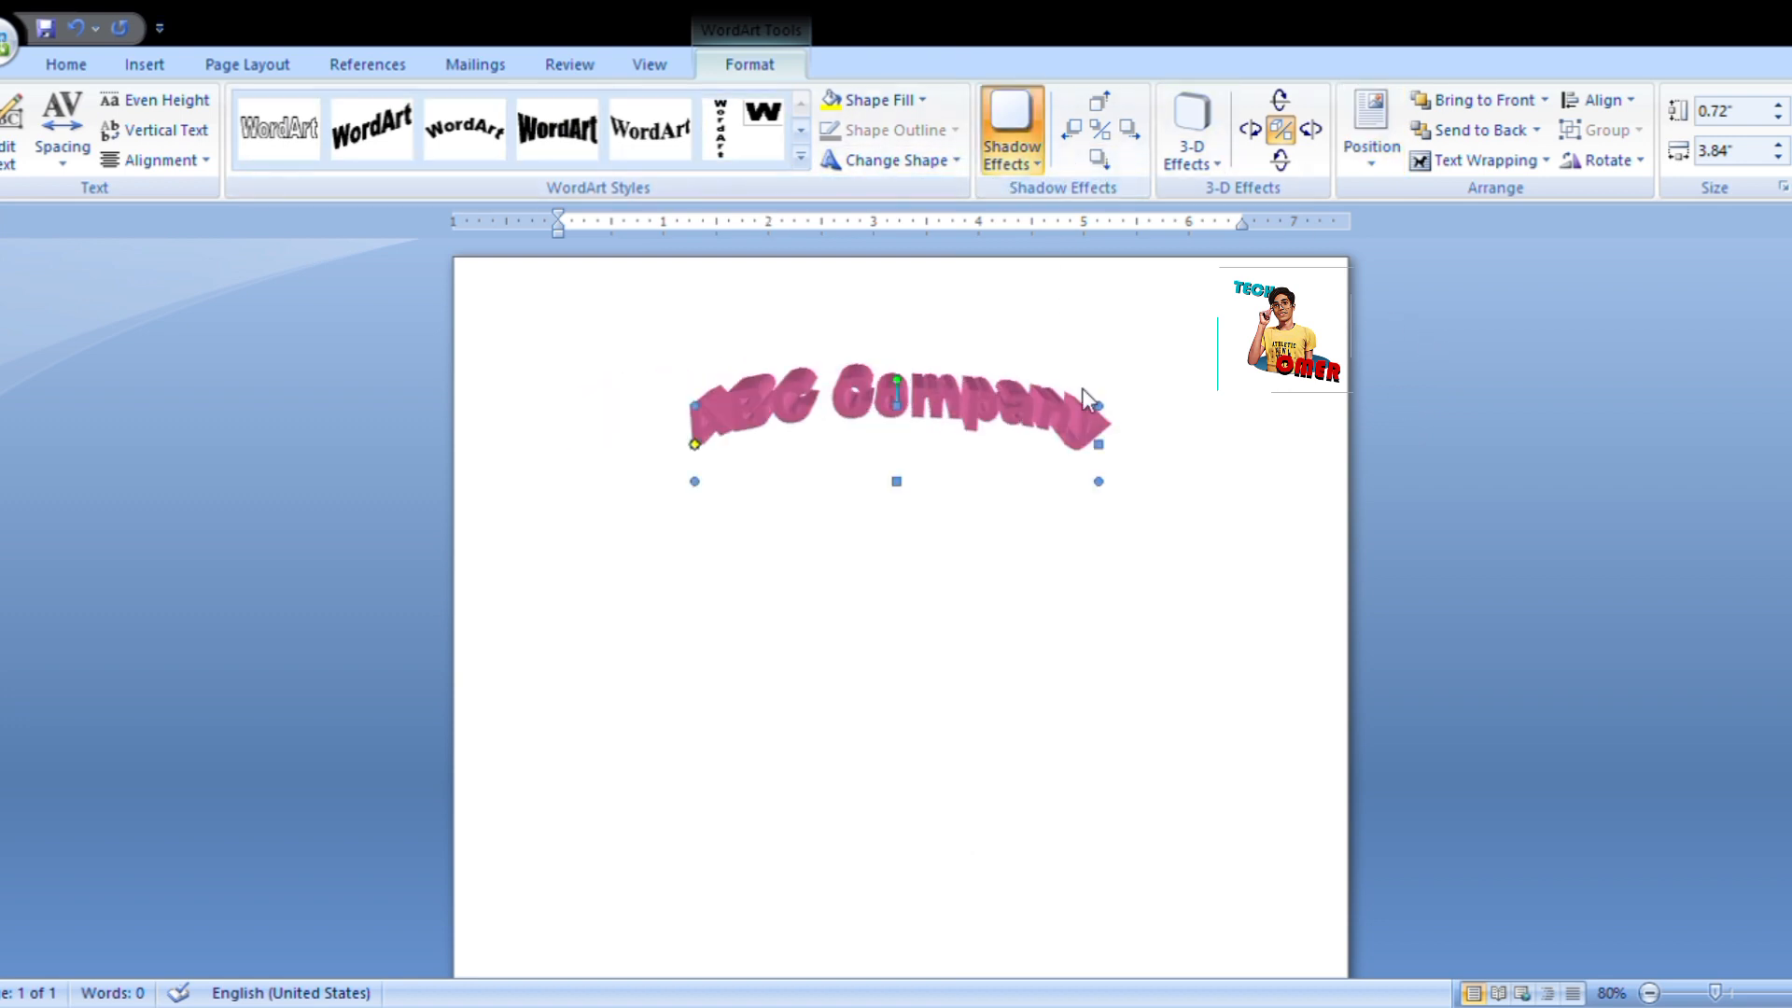
{"action": "left_click", "coordinate": [1103, 336]}
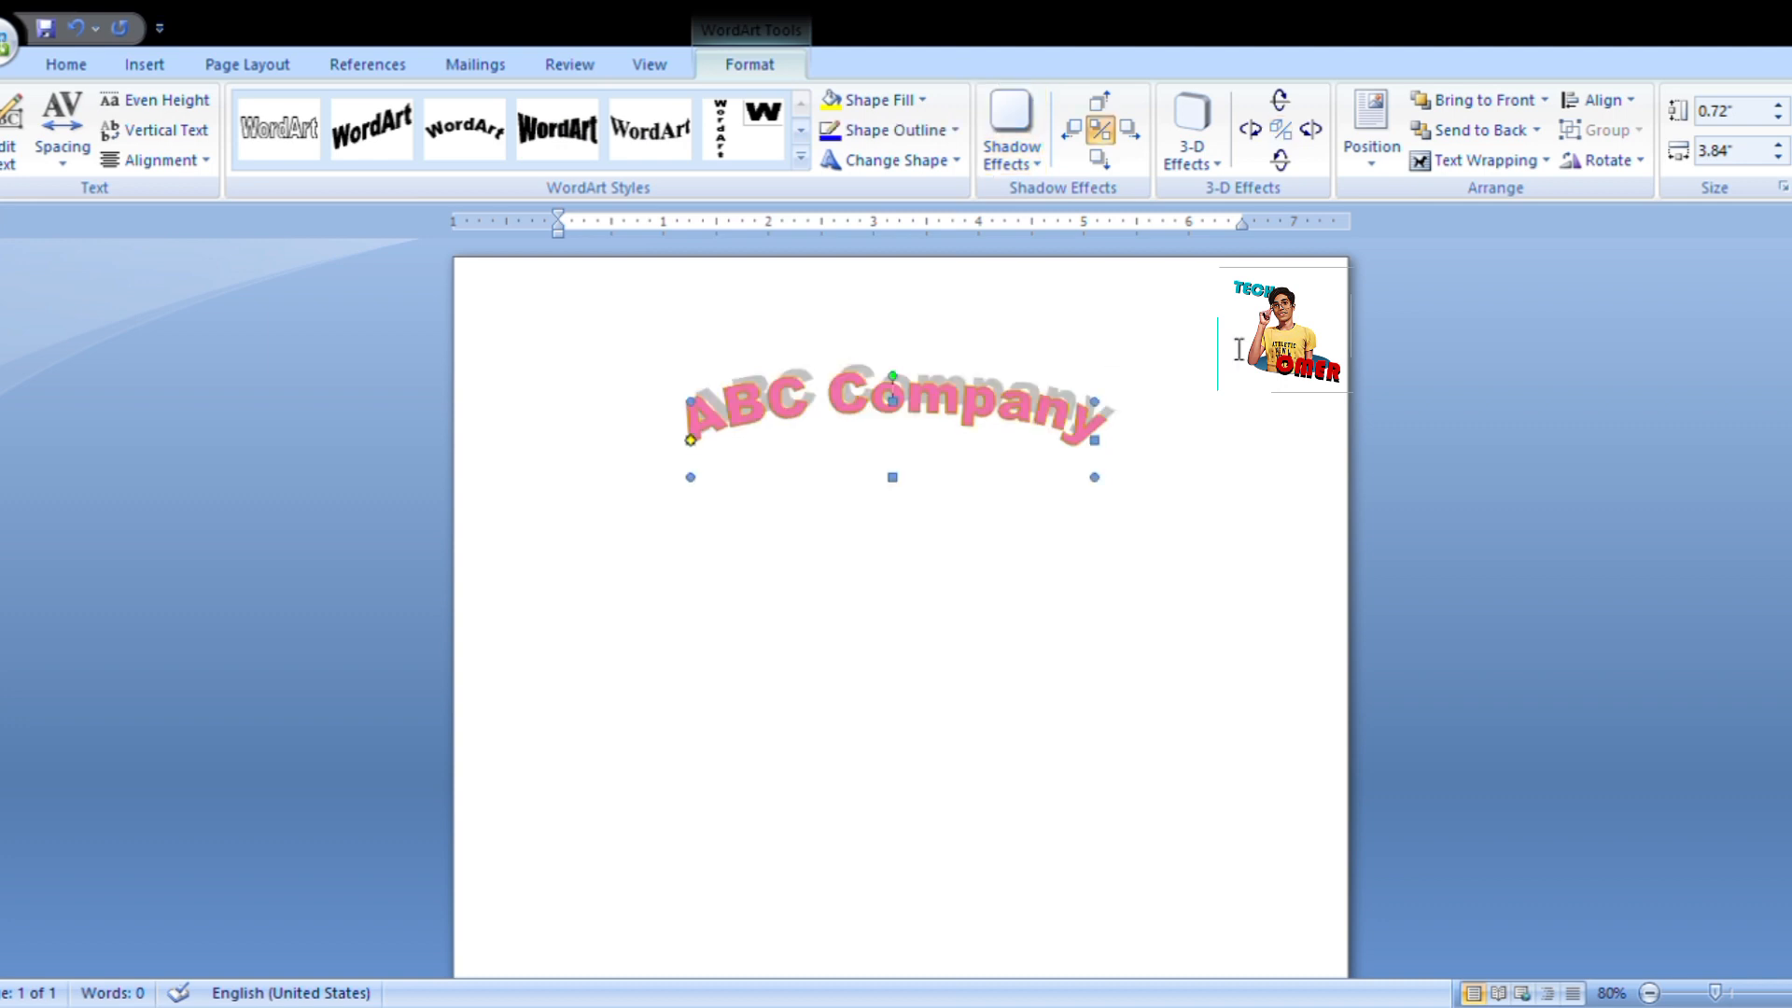
{"action": "left_click", "coordinate": [248, 66]}
{"action": "left_click", "coordinate": [146, 69]}
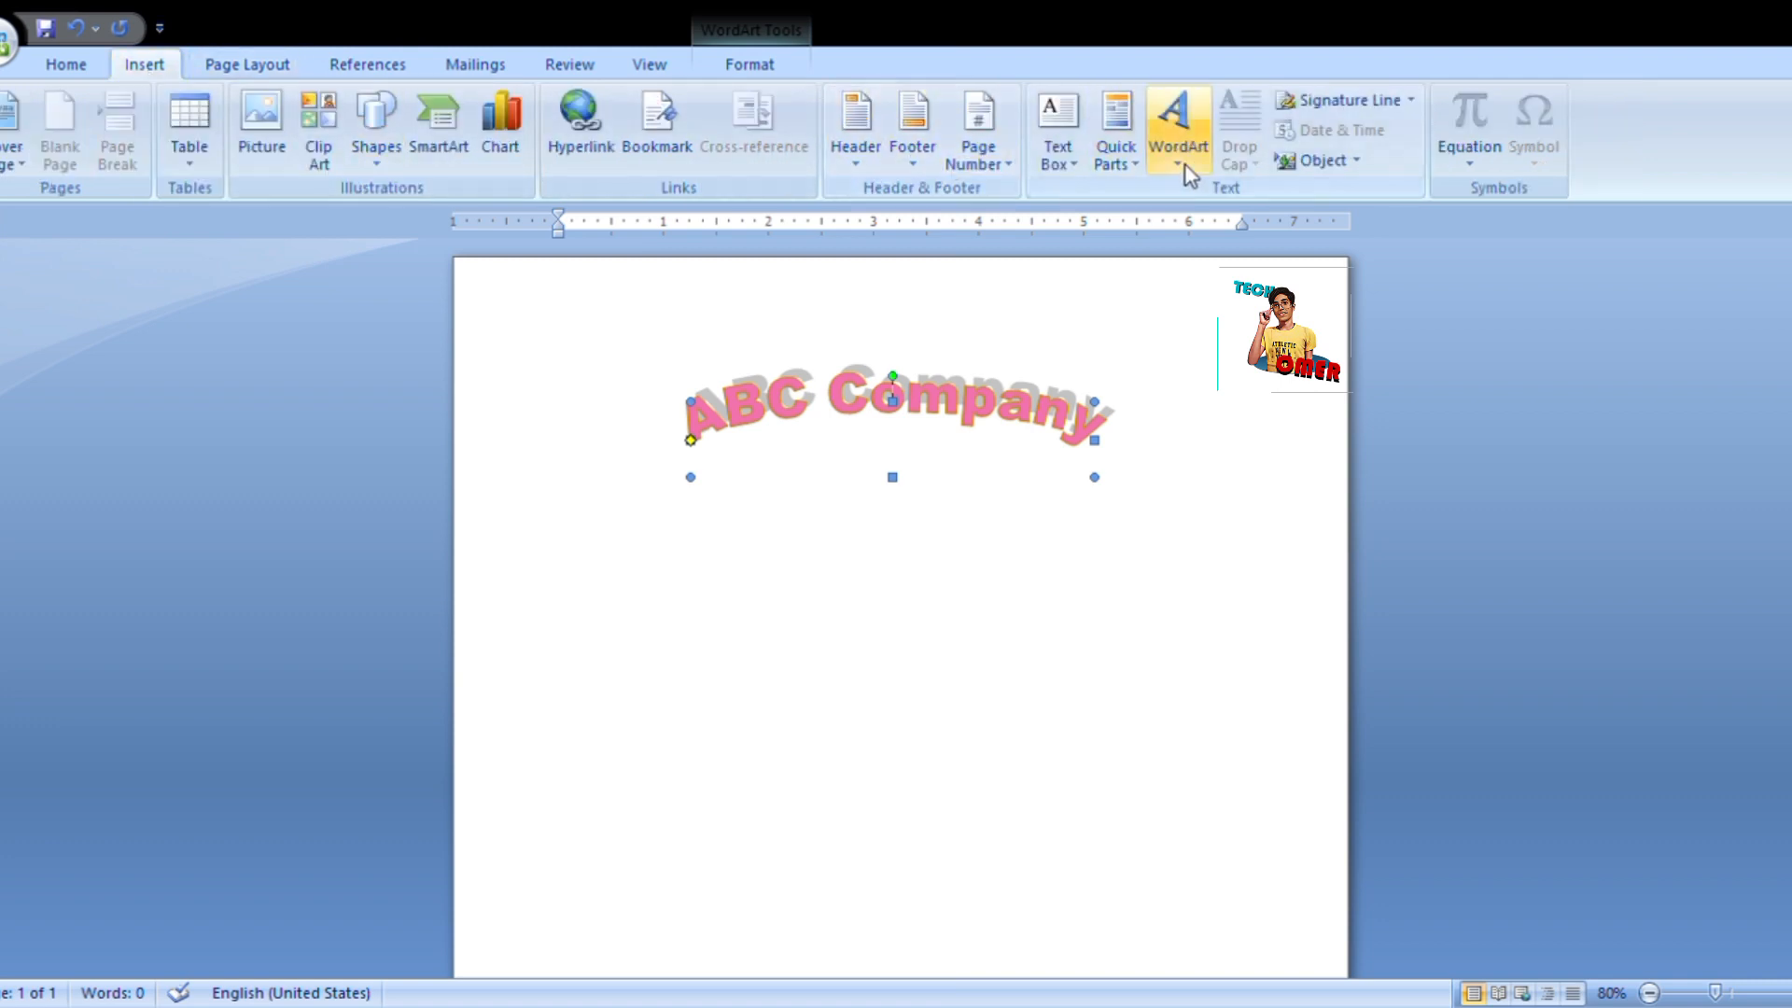
Generate sample paragraphs below the WordArt with the formula =RAND(4,4).
{"action": "left_click", "coordinate": [1178, 504]}
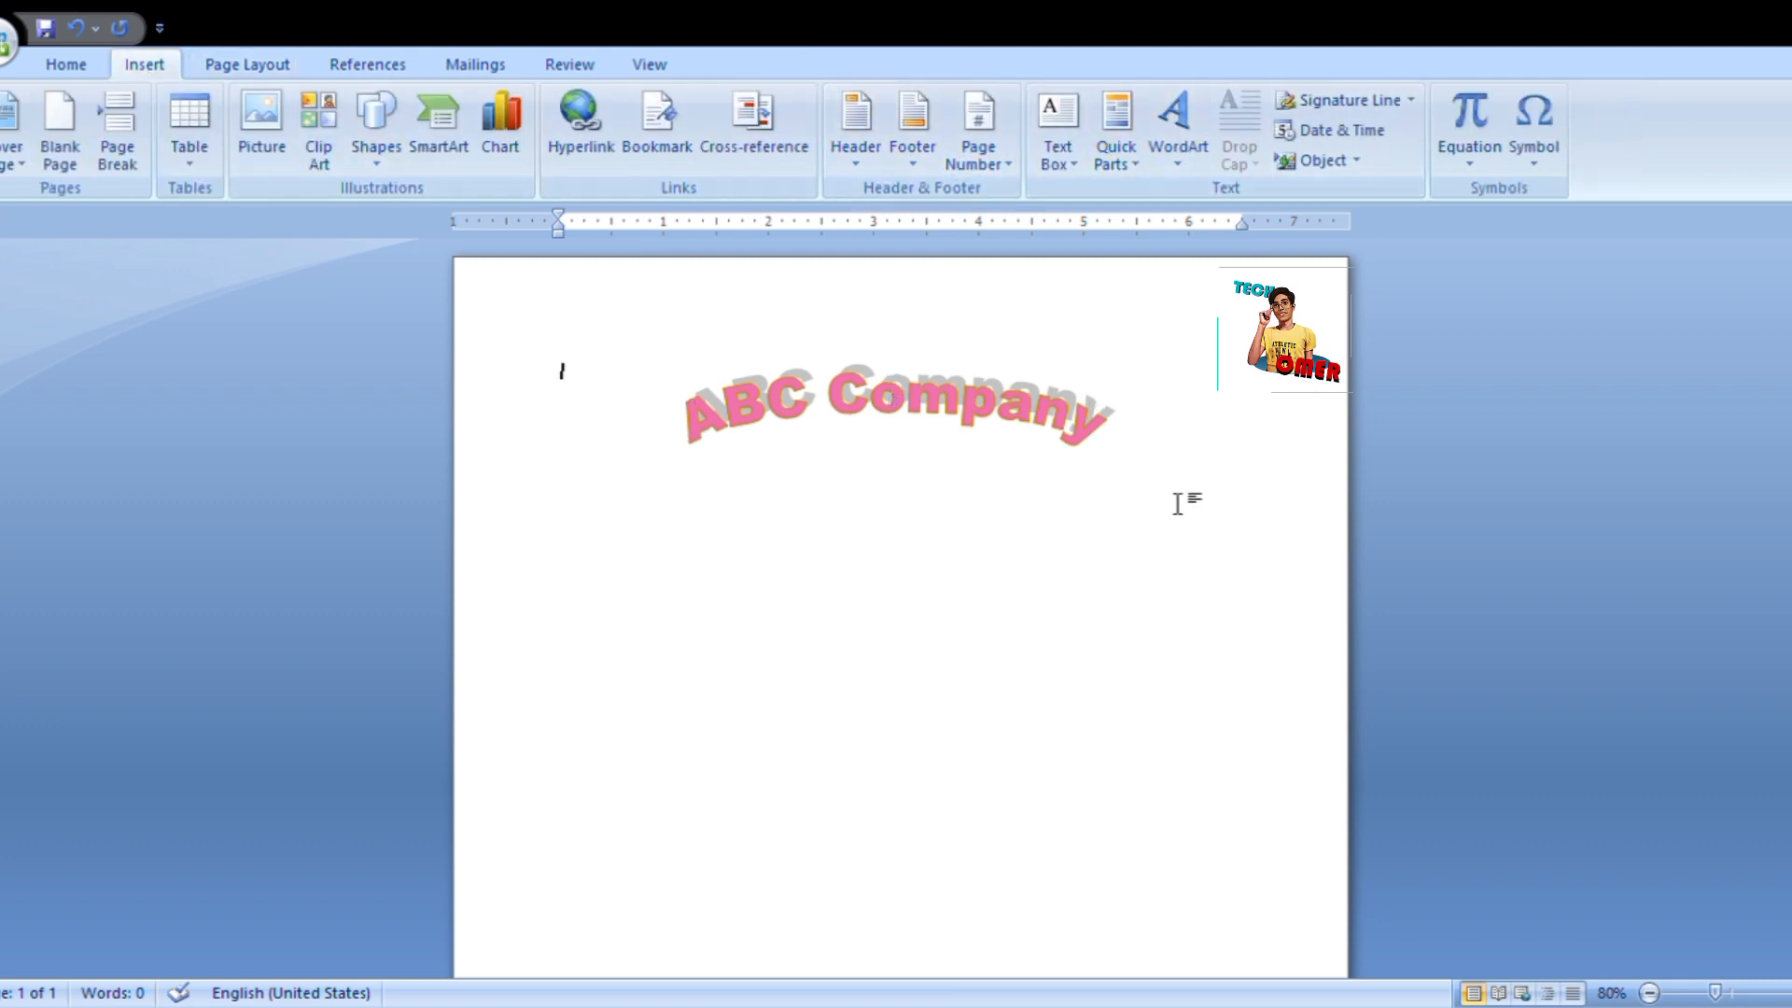
{"action": "key", "text": "Return"}
{"action": "type", "text": "=r"}
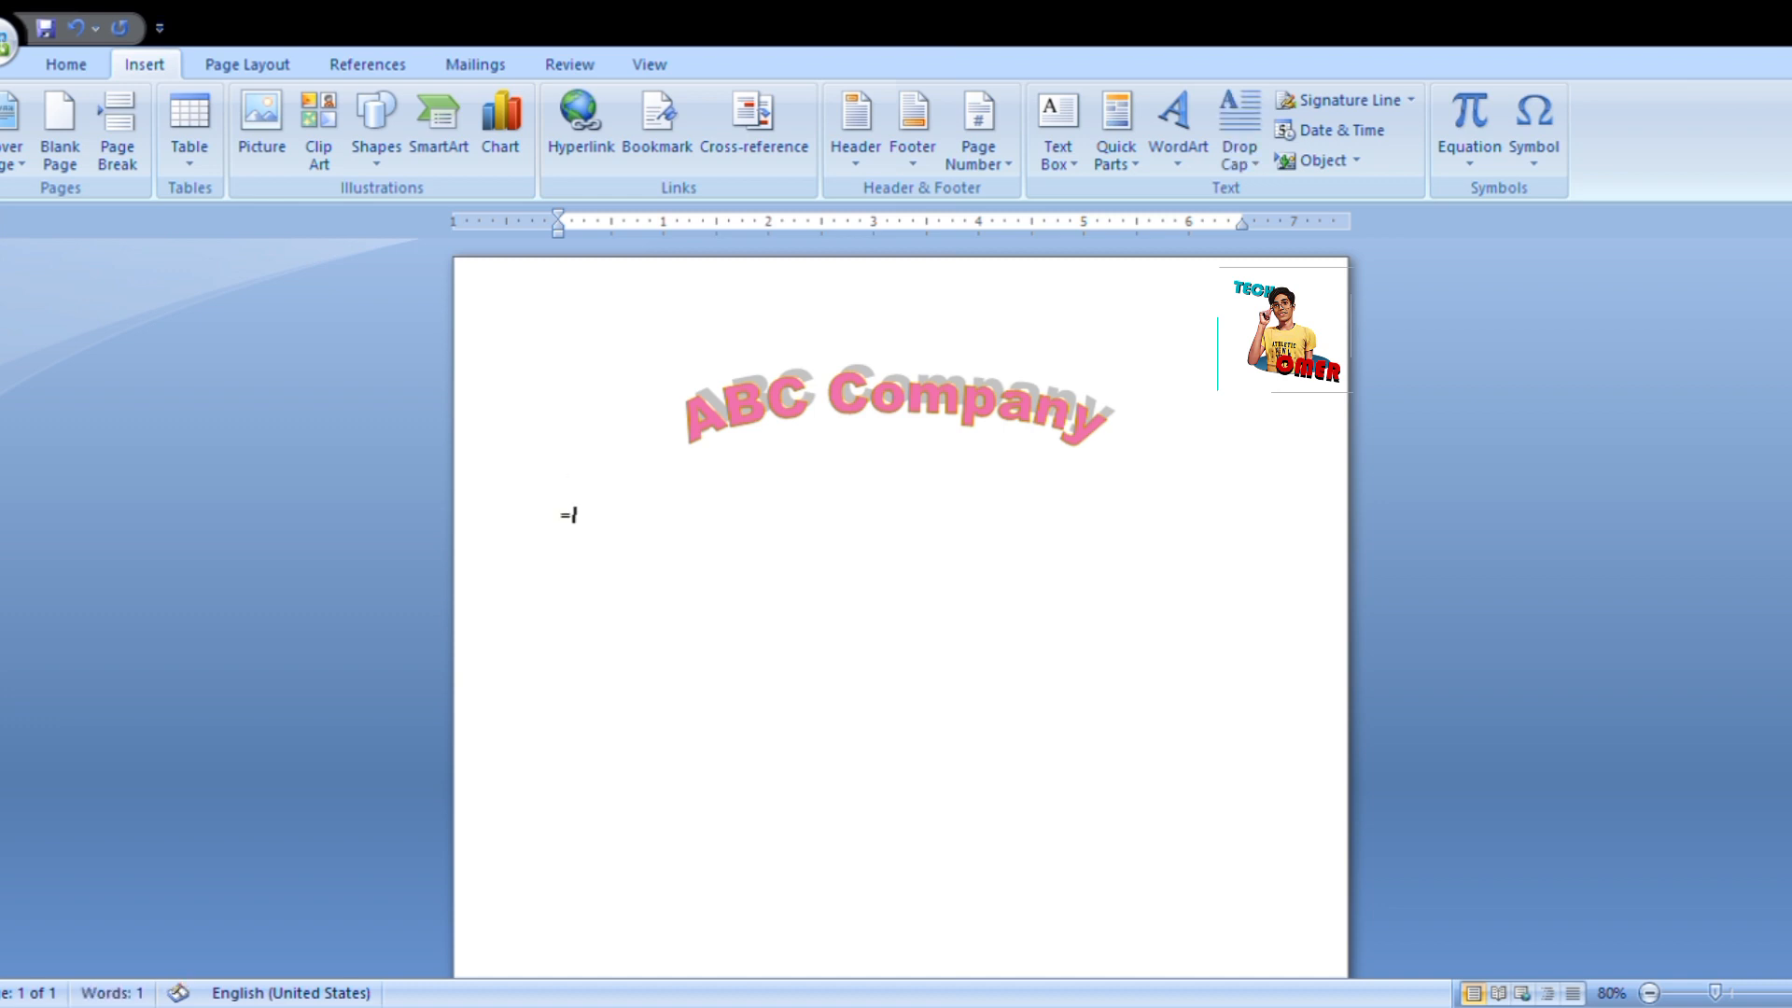
{"action": "type", "text": "a"}
{"action": "key", "text": "BackSpace"}
{"action": "key", "text": "BackSpace"}
{"action": "type", "text": "RAND(4,4)"}
{"action": "key", "text": "Return"}
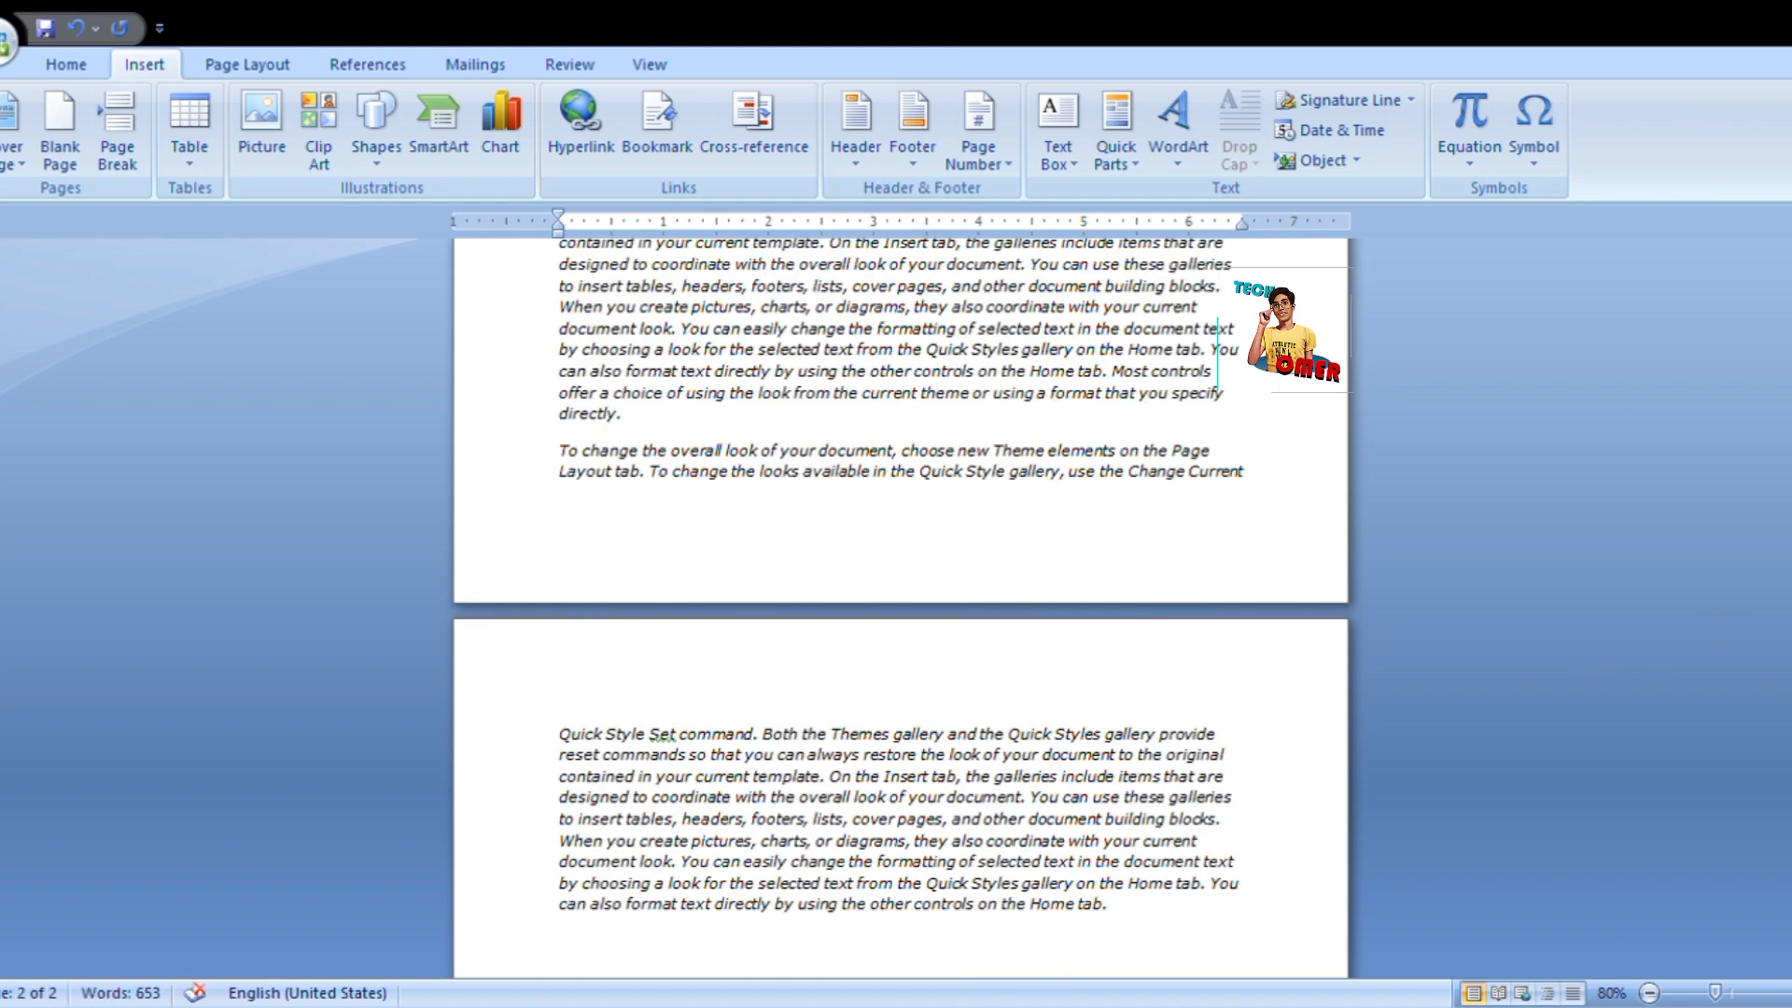
Select the opening sentences of the first paragraph, add a dropped initial capital, and switch it to the in-margin style.
{"action": "scroll", "coordinate": [901, 606], "scroll_direction": "up", "scroll_amount": 10}
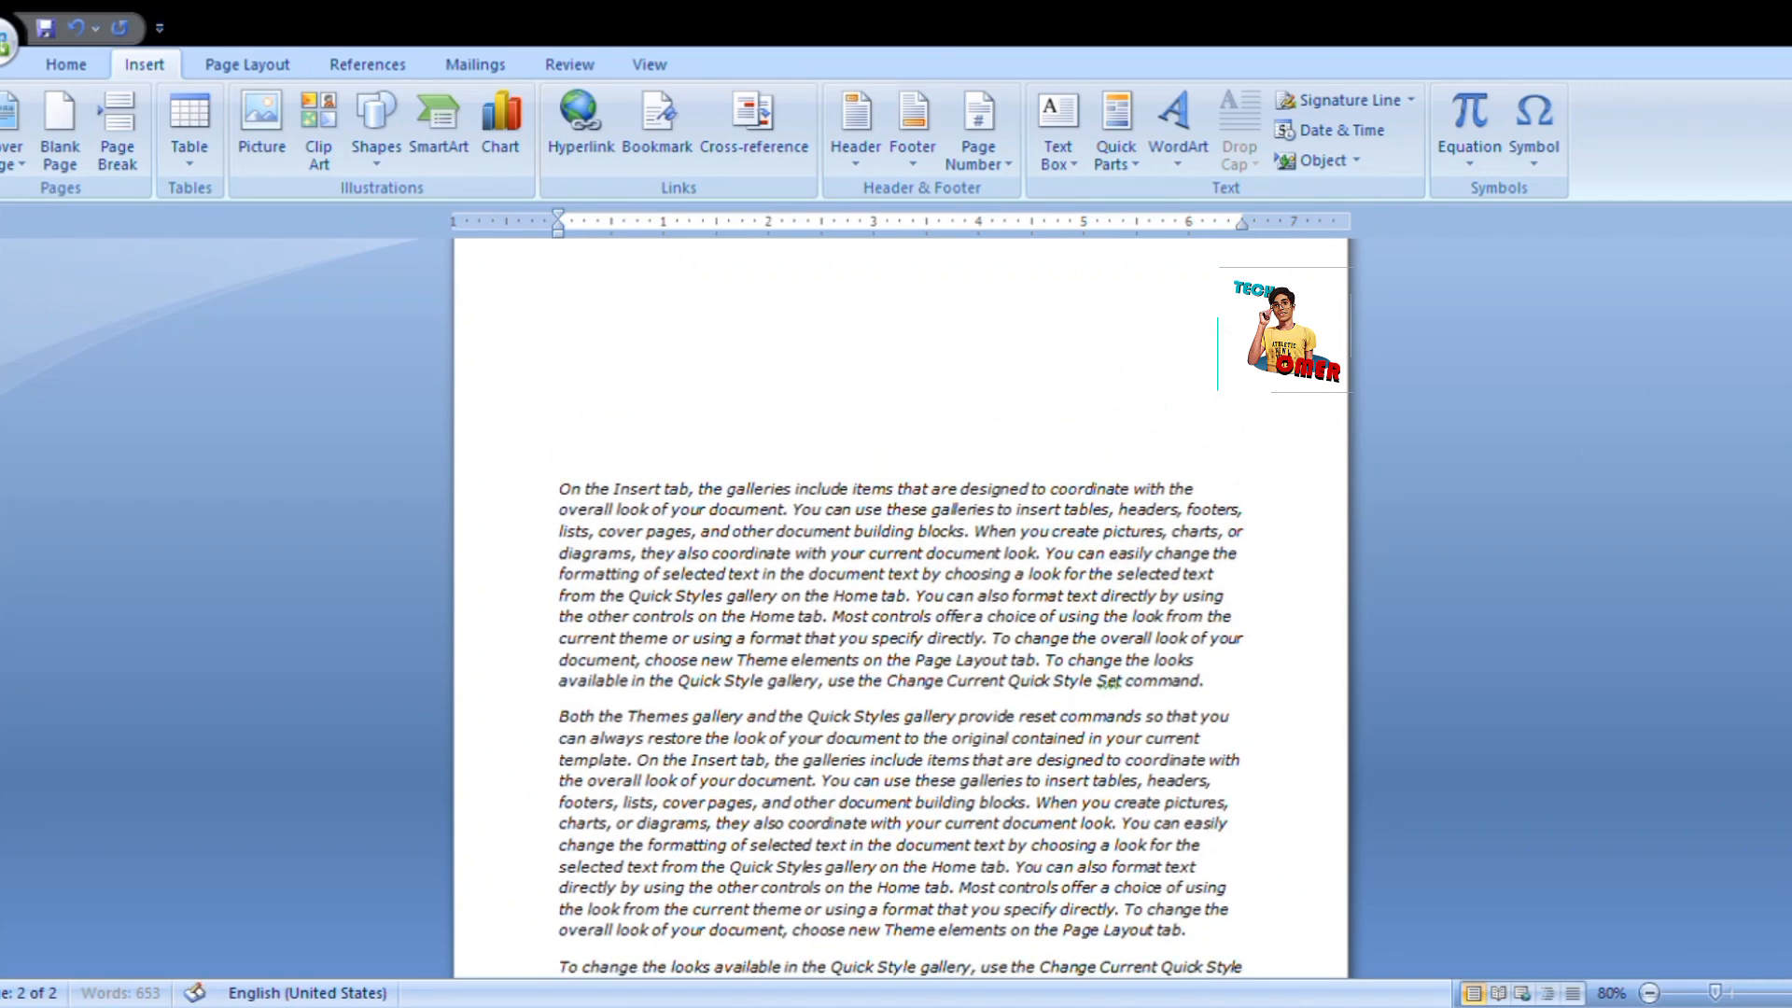
{"action": "scroll", "coordinate": [896, 373], "scroll_direction": "up", "scroll_amount": 1}
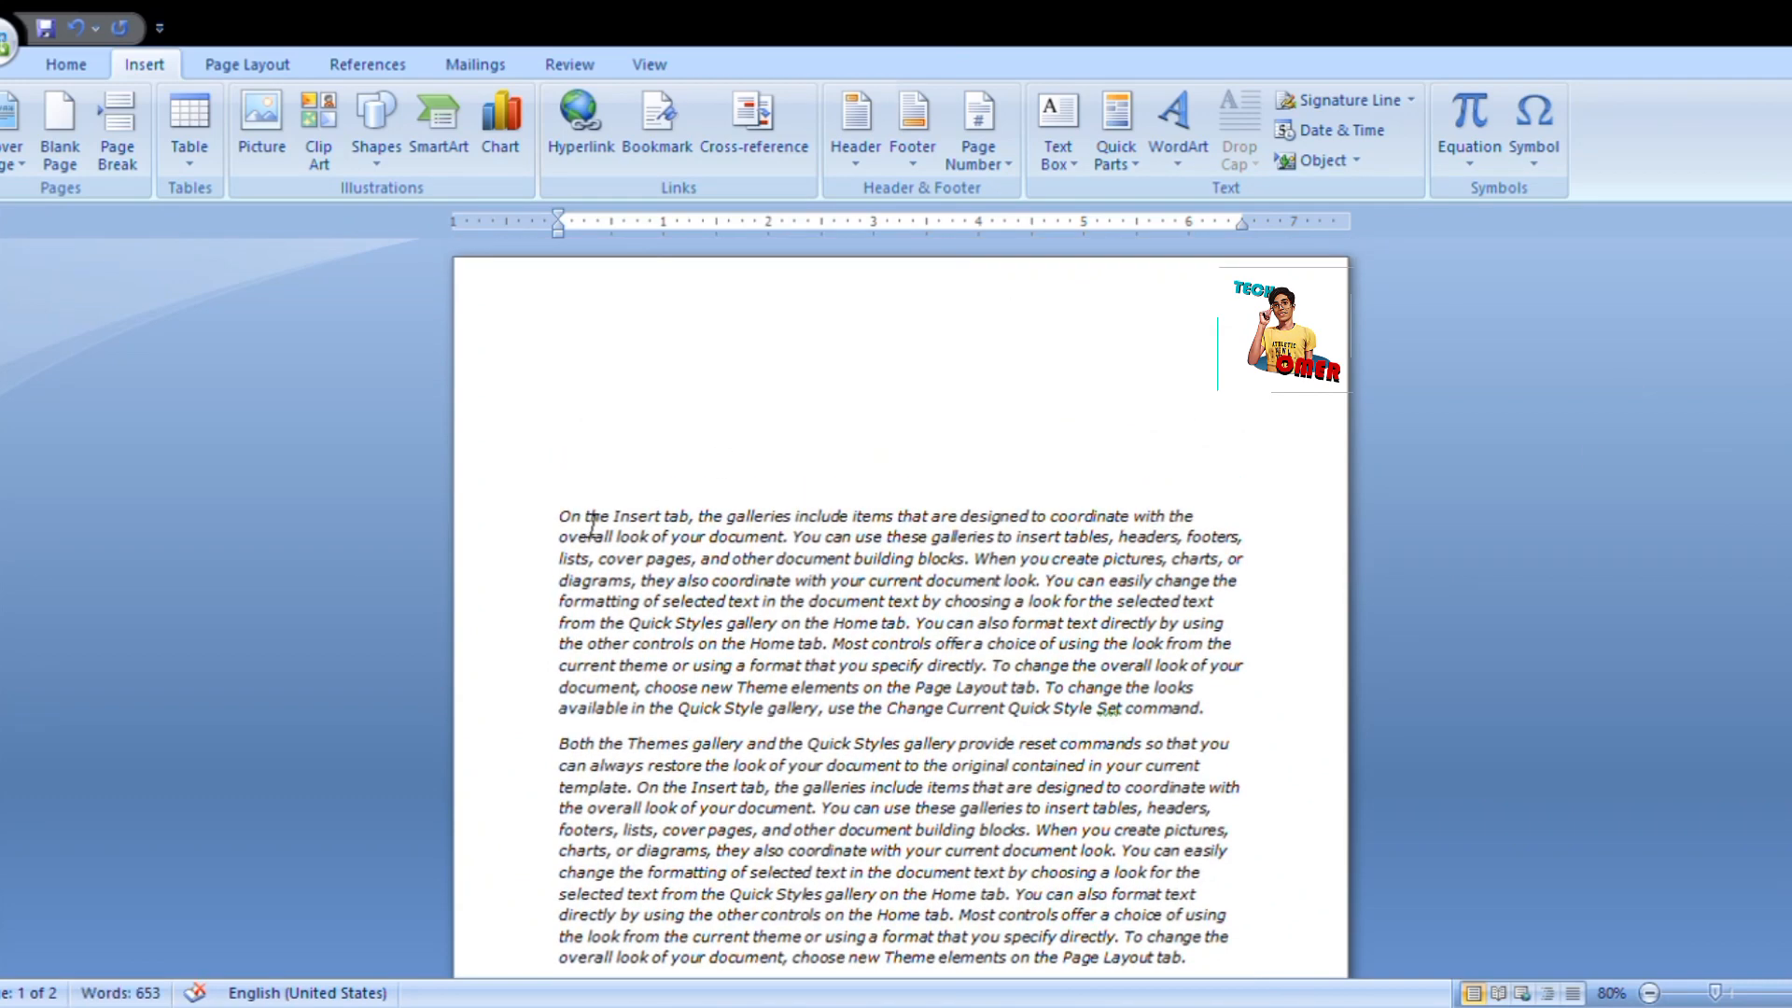
{"action": "left_click_drag", "start_coordinate": [560, 516], "coordinate": [997, 577]}
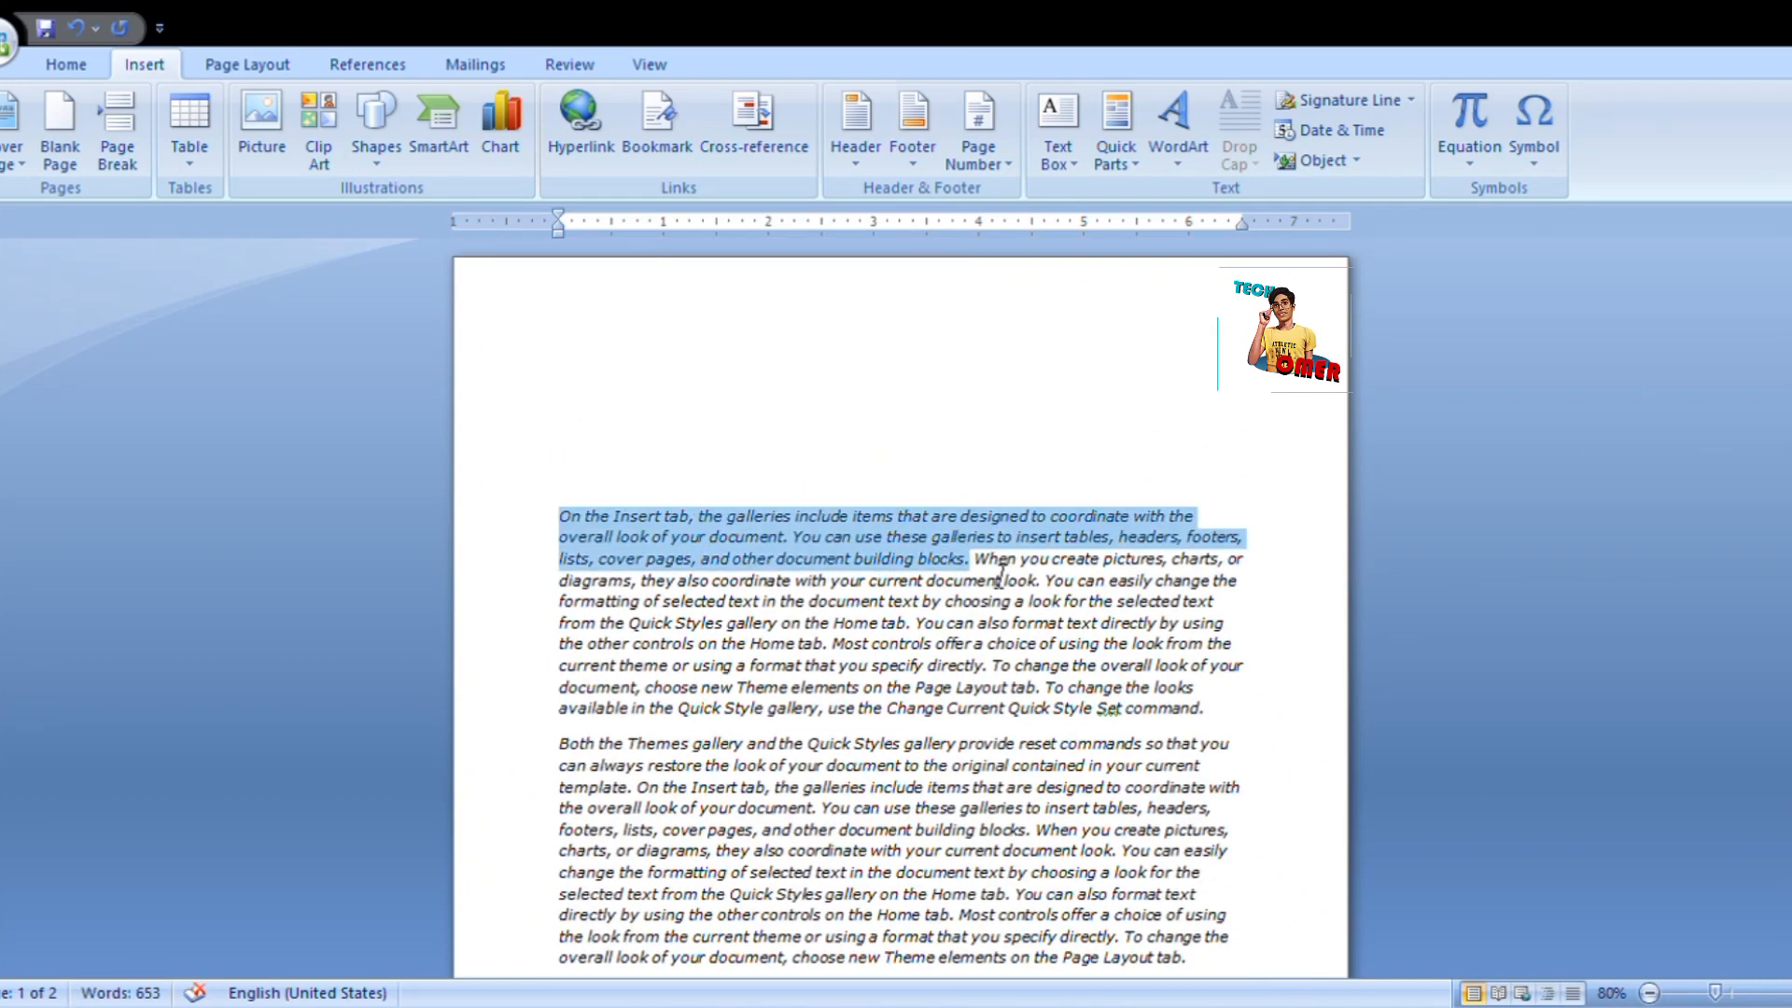
{"action": "left_click", "coordinate": [1184, 164]}
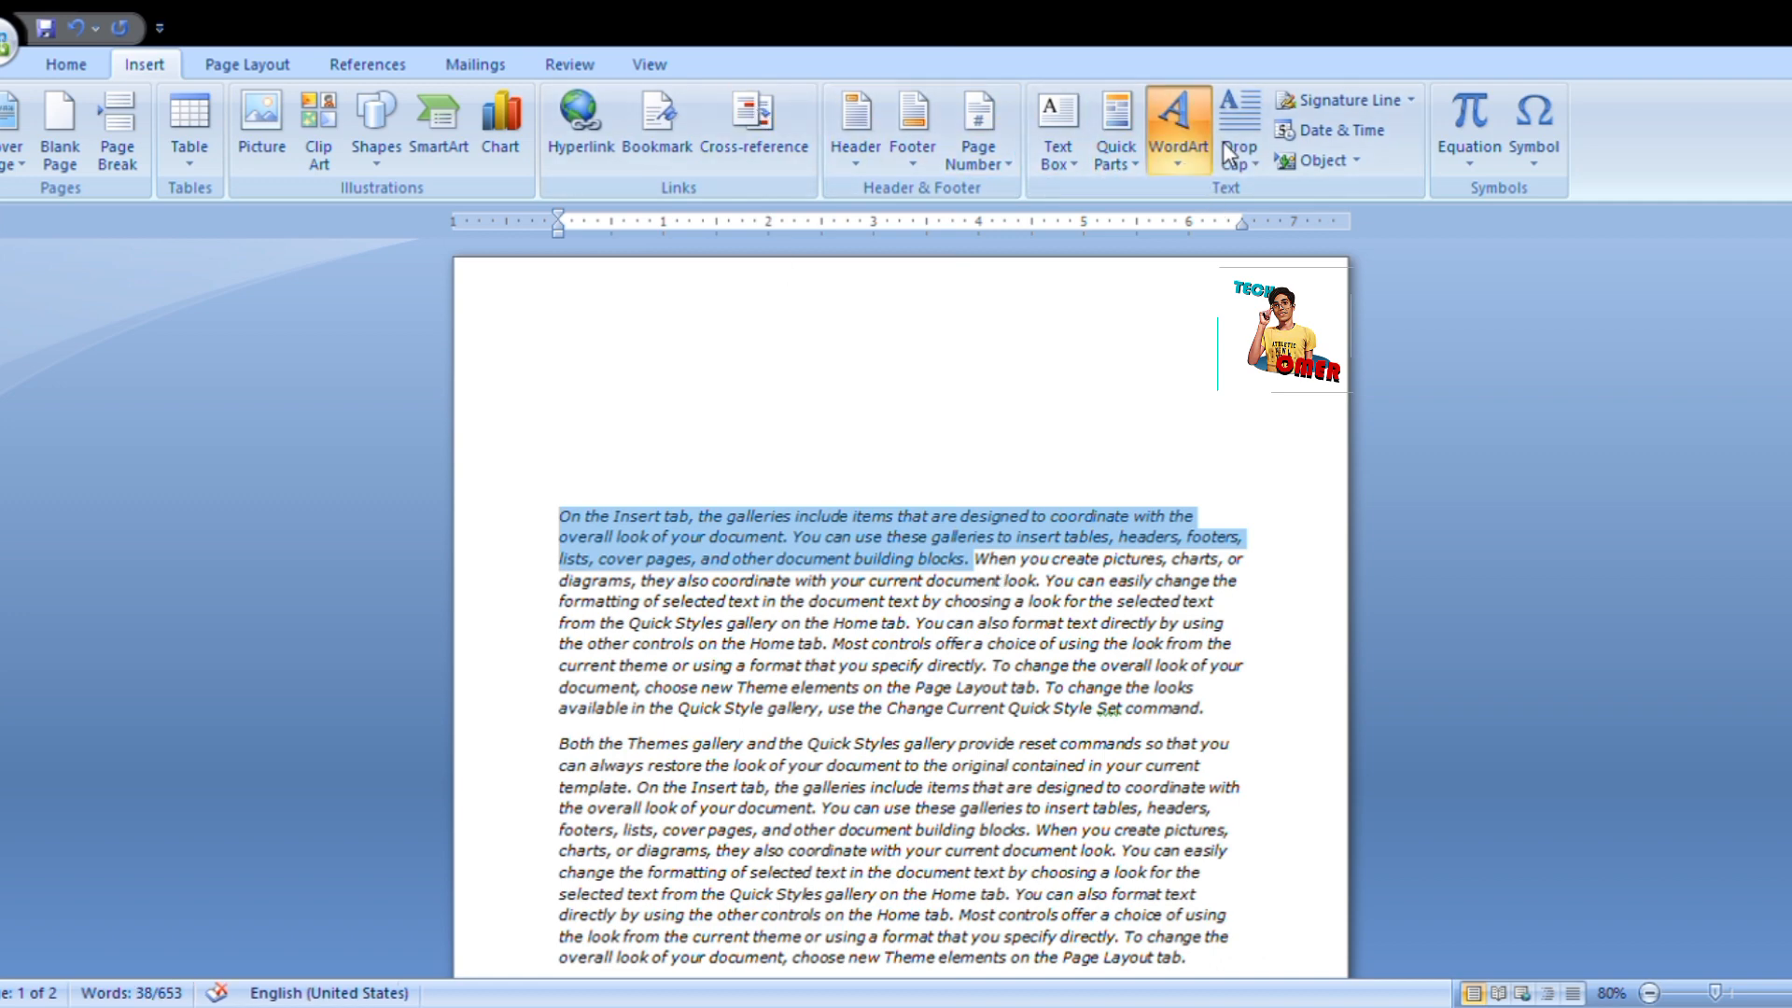
{"action": "left_click", "coordinate": [1227, 154]}
{"action": "left_click", "coordinate": [1330, 269]}
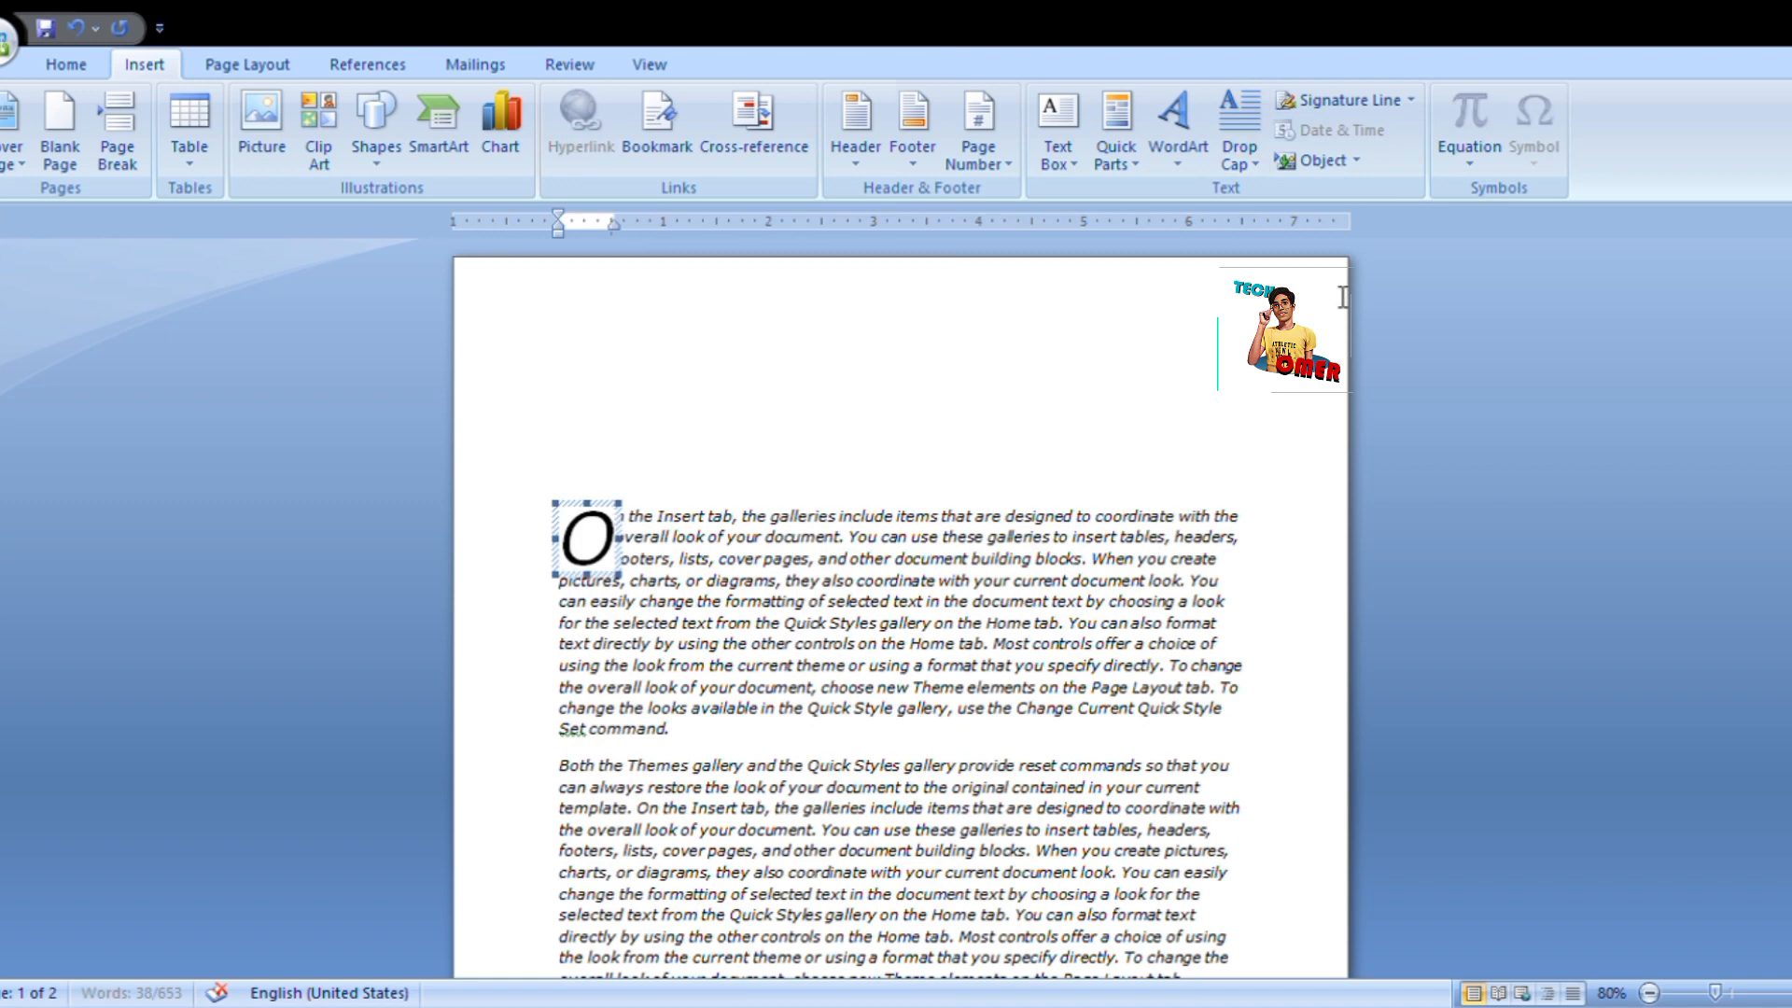
{"action": "left_click", "coordinate": [1262, 160]}
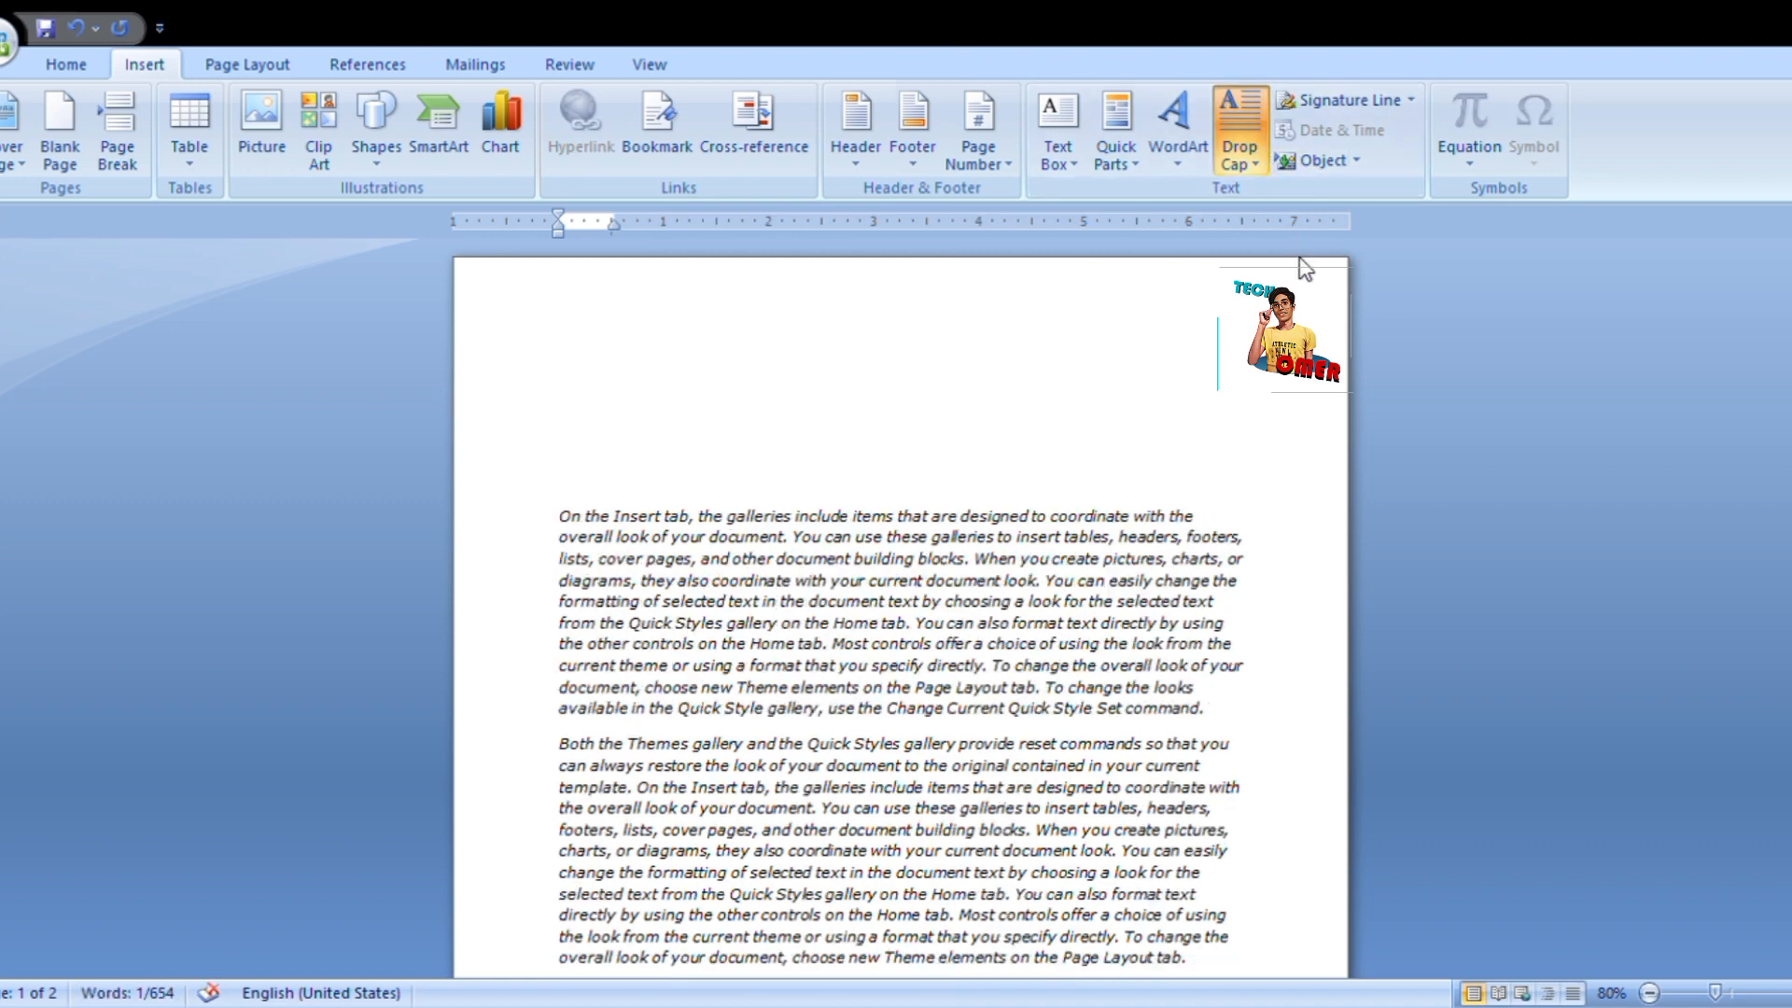
{"action": "left_click", "coordinate": [1338, 317]}
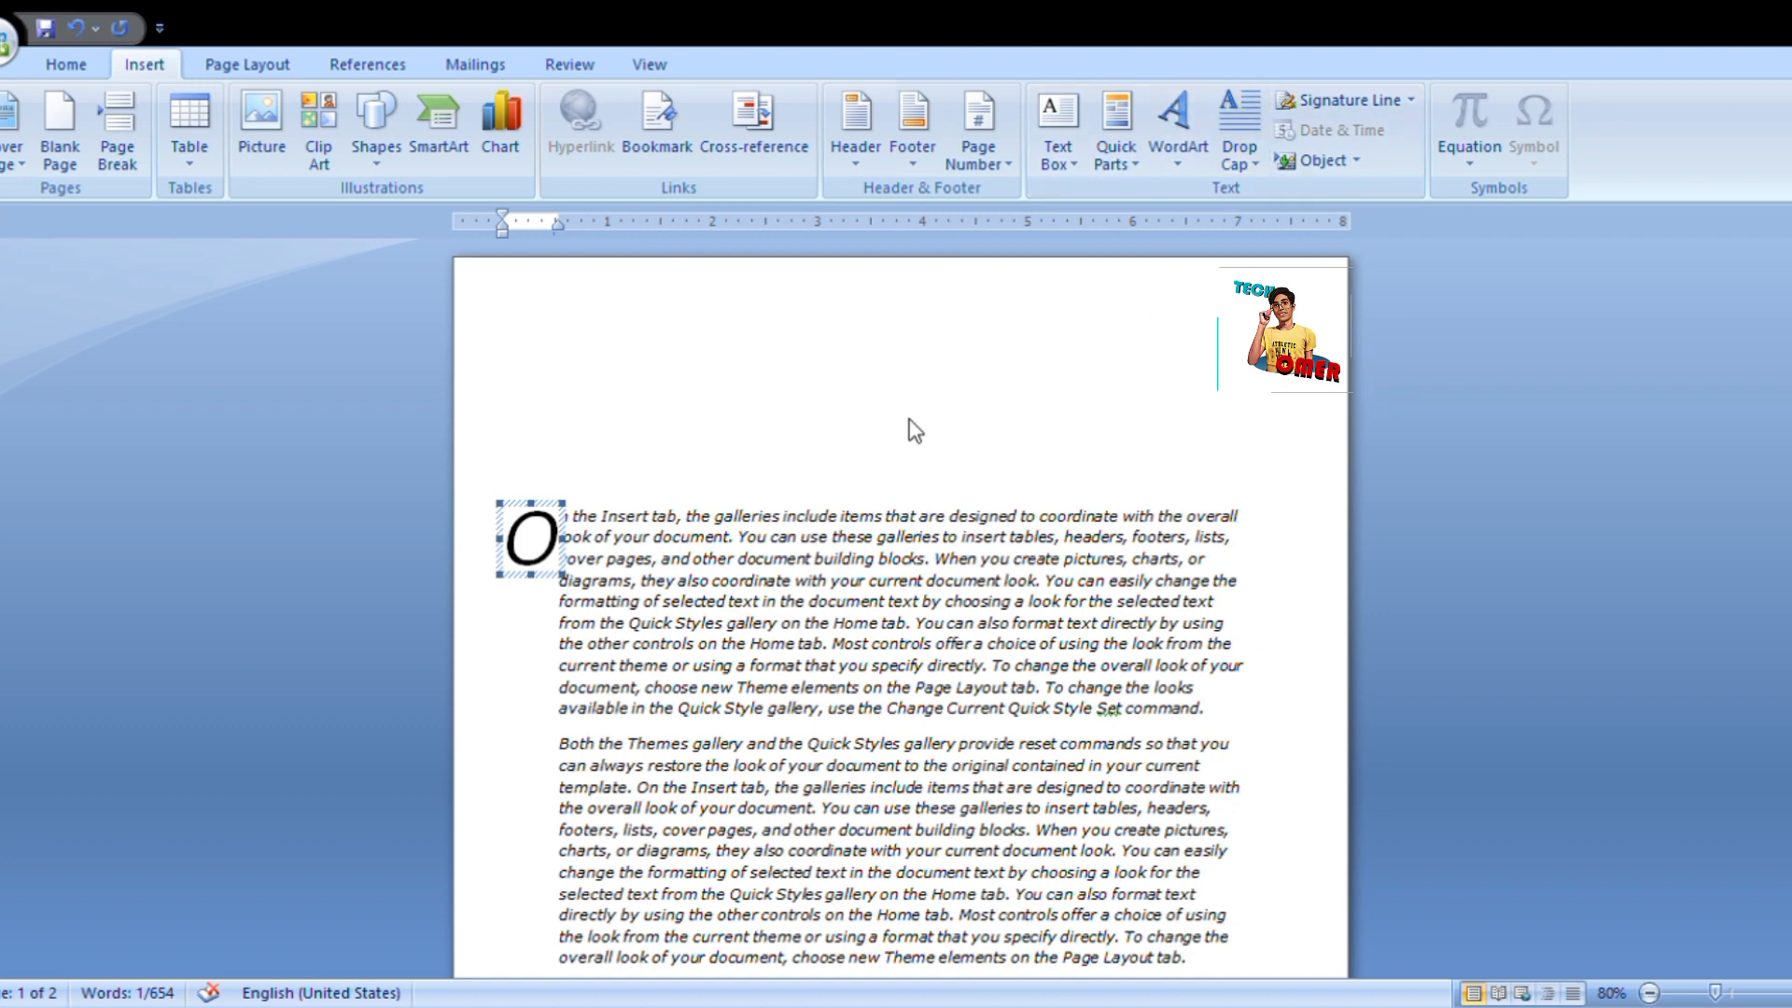
Undo the in-margin placement and remove the drop cap from the first paragraph.
{"action": "key", "text": "ctrl+z"}
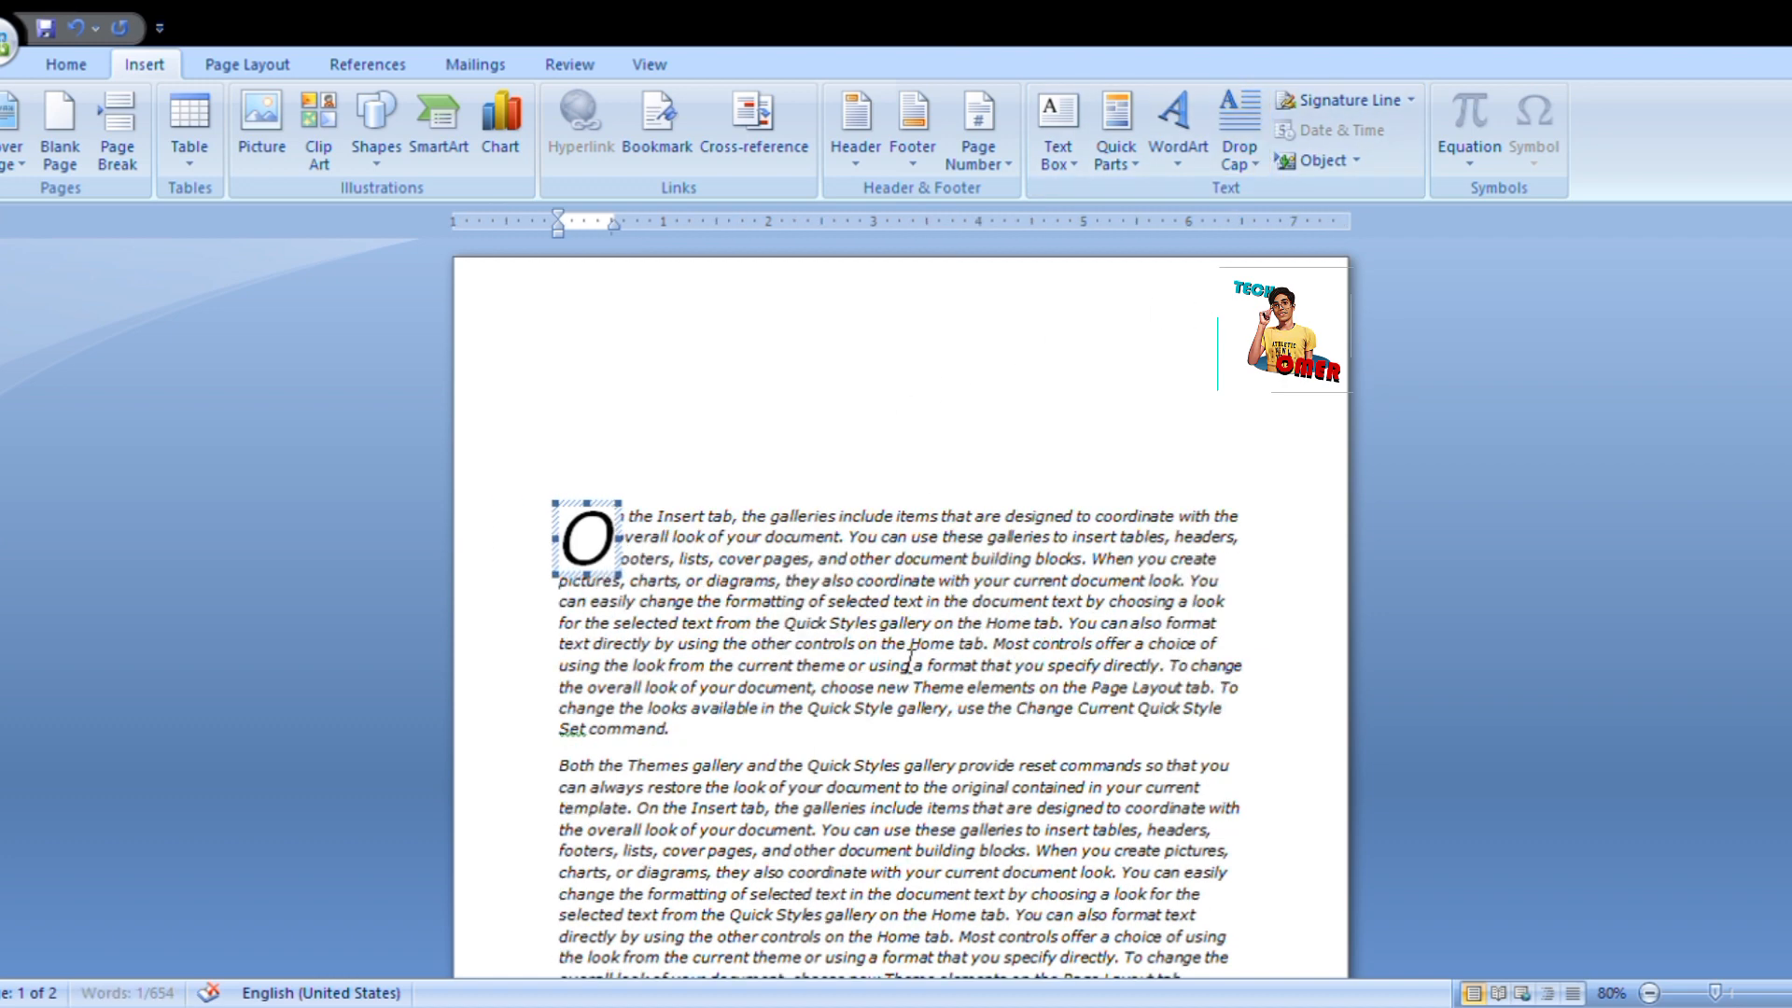
{"action": "left_click", "coordinate": [1235, 154]}
{"action": "left_click", "coordinate": [1270, 226]}
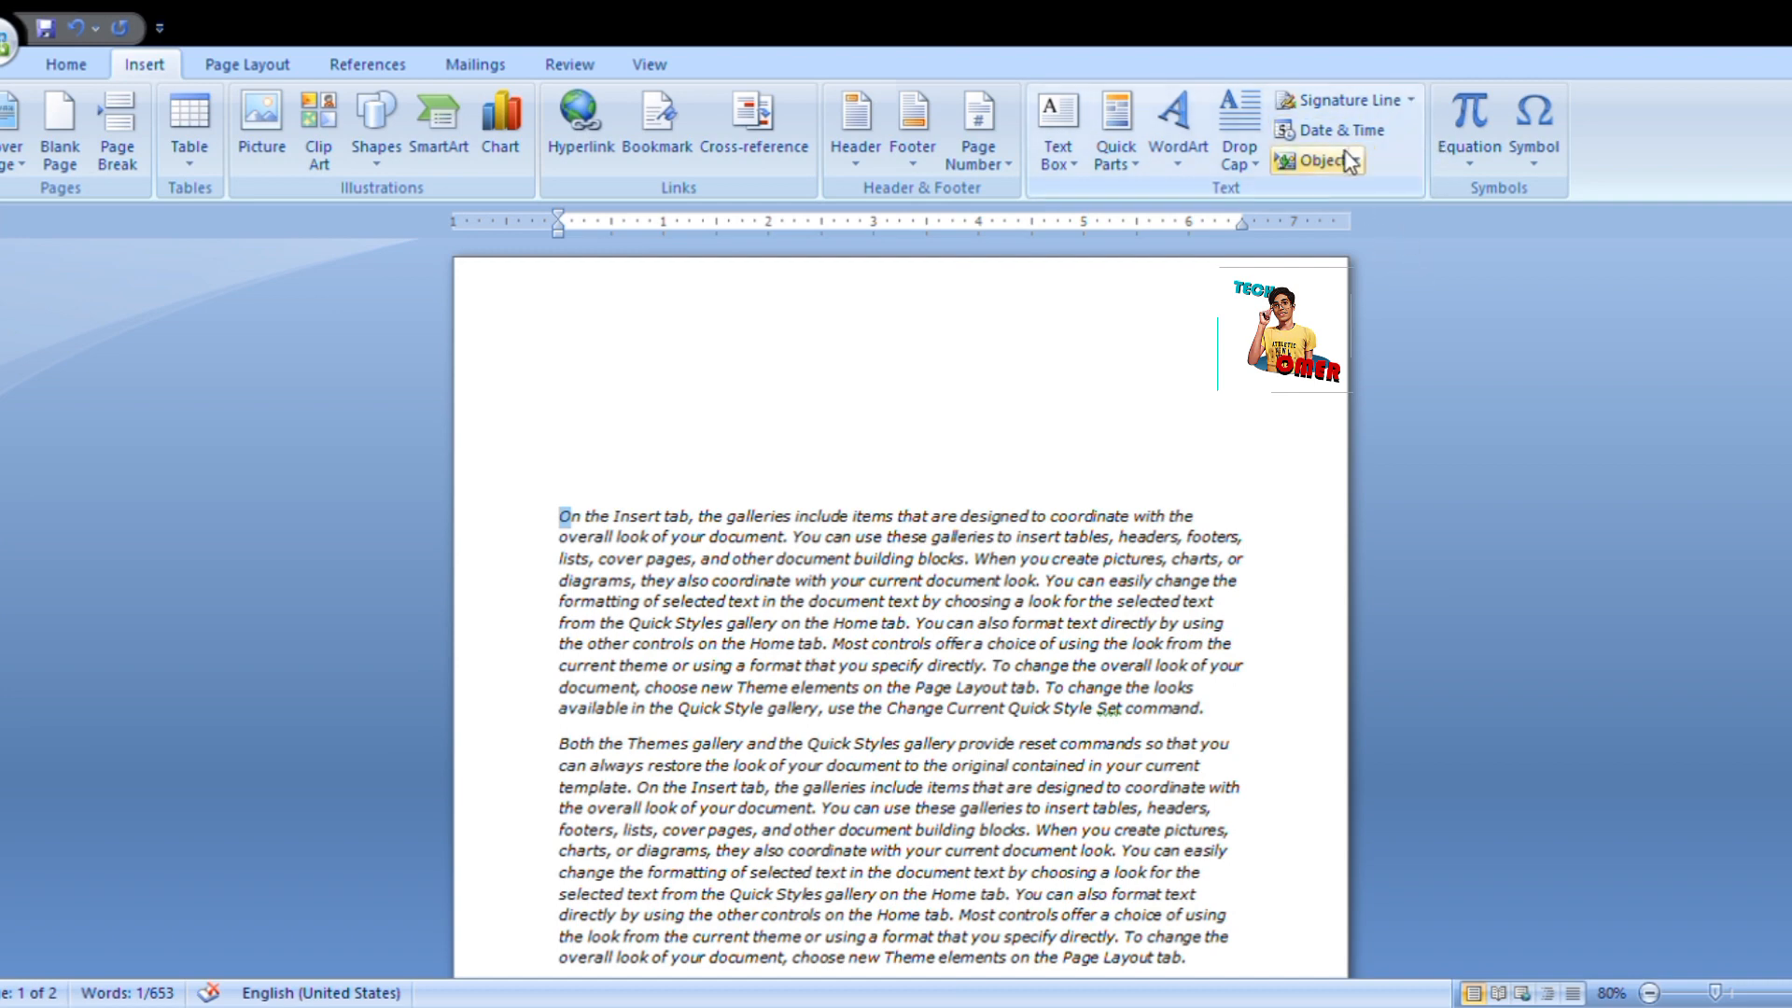
Insert the current date at the start of the first paragraph, replacing the selected letter "O".
{"action": "left_click", "coordinate": [1370, 132]}
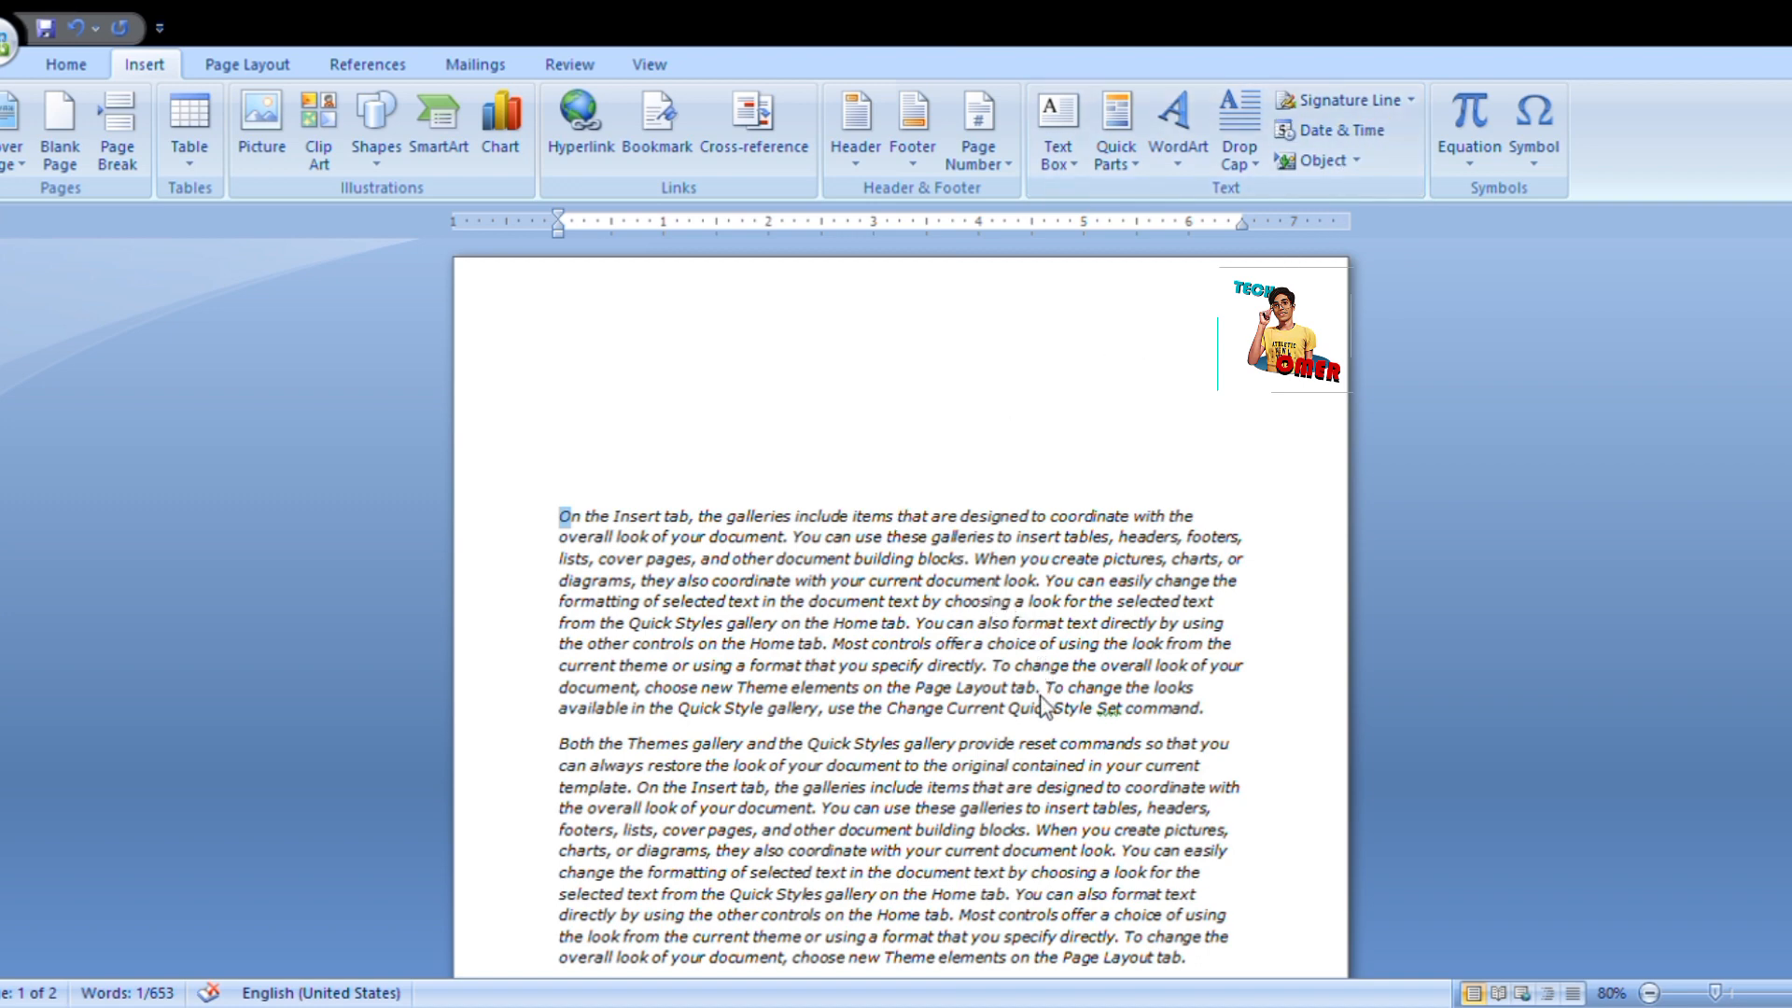
{"action": "key", "text": "alt+shift+d"}
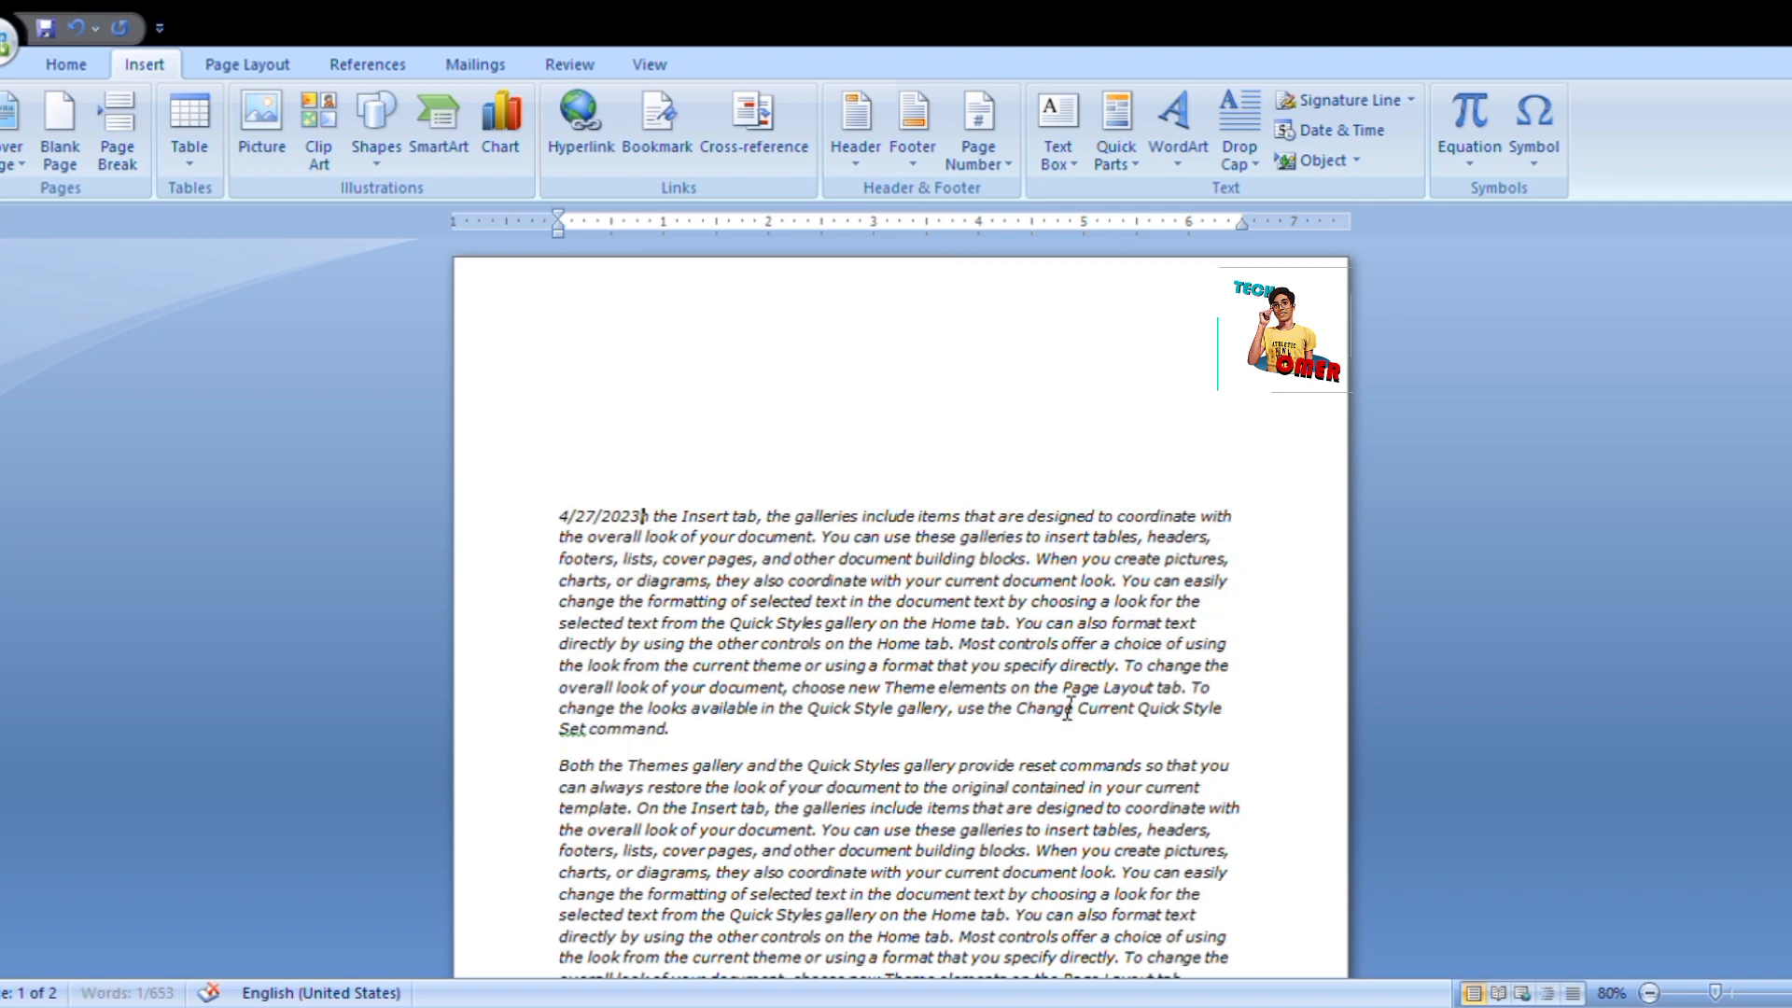